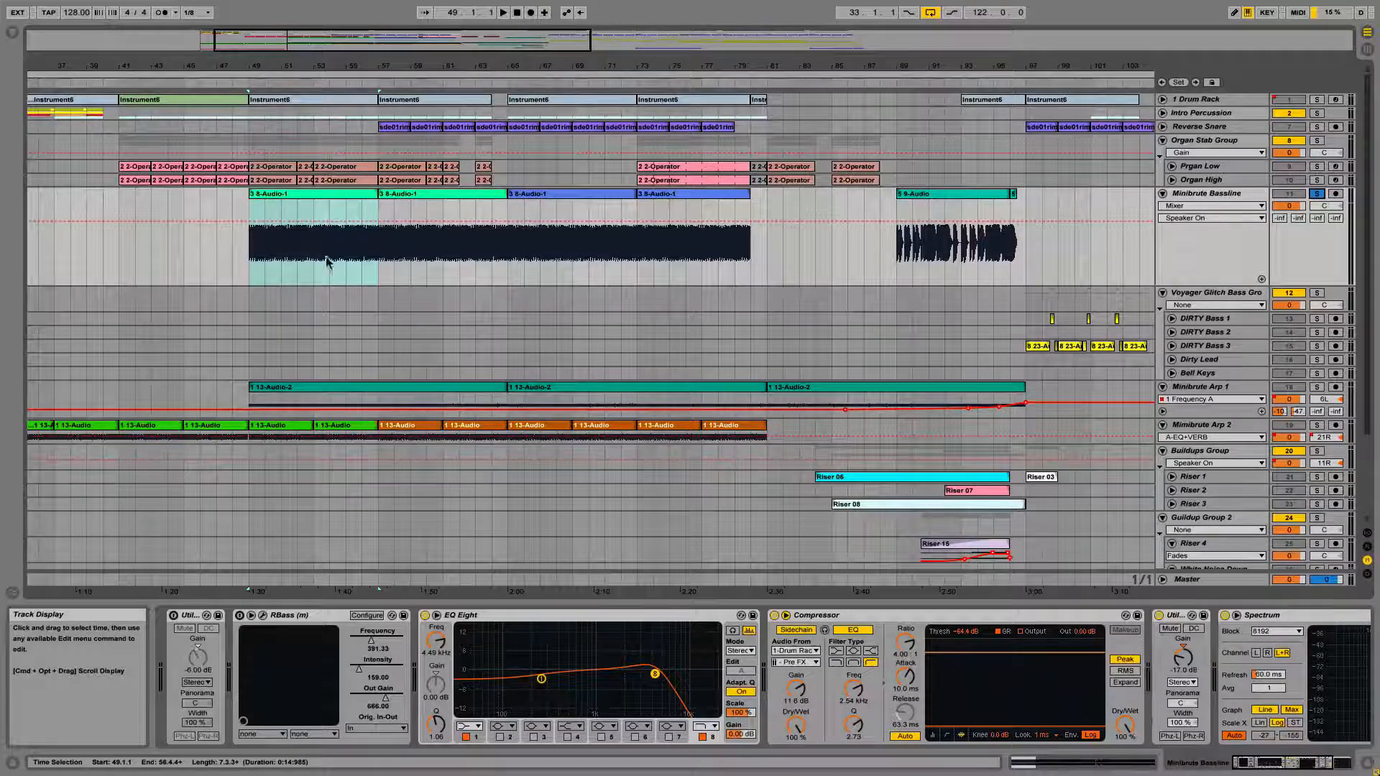
Play the soloed Minibrute Bassline track from its first clip at bar 49, and stop playback.
click(314, 195)
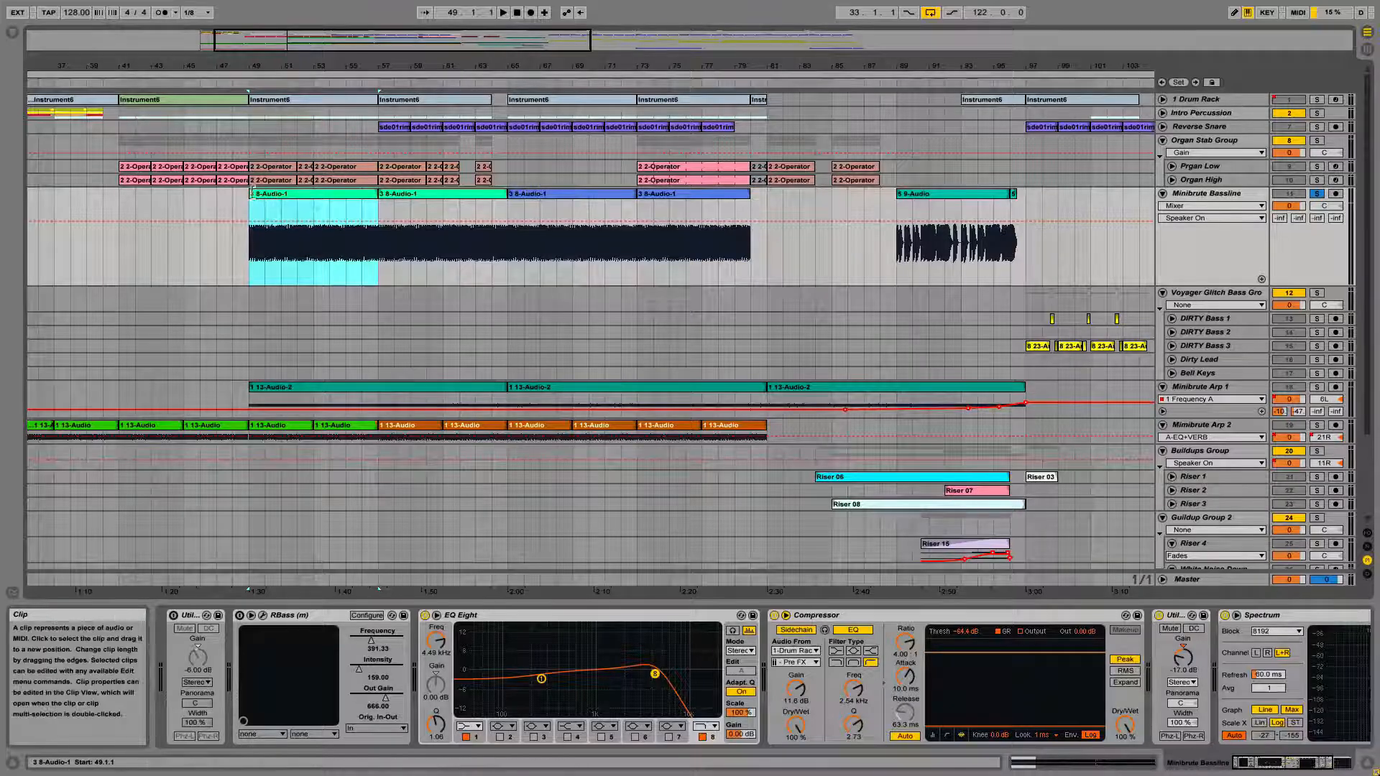
key(space)
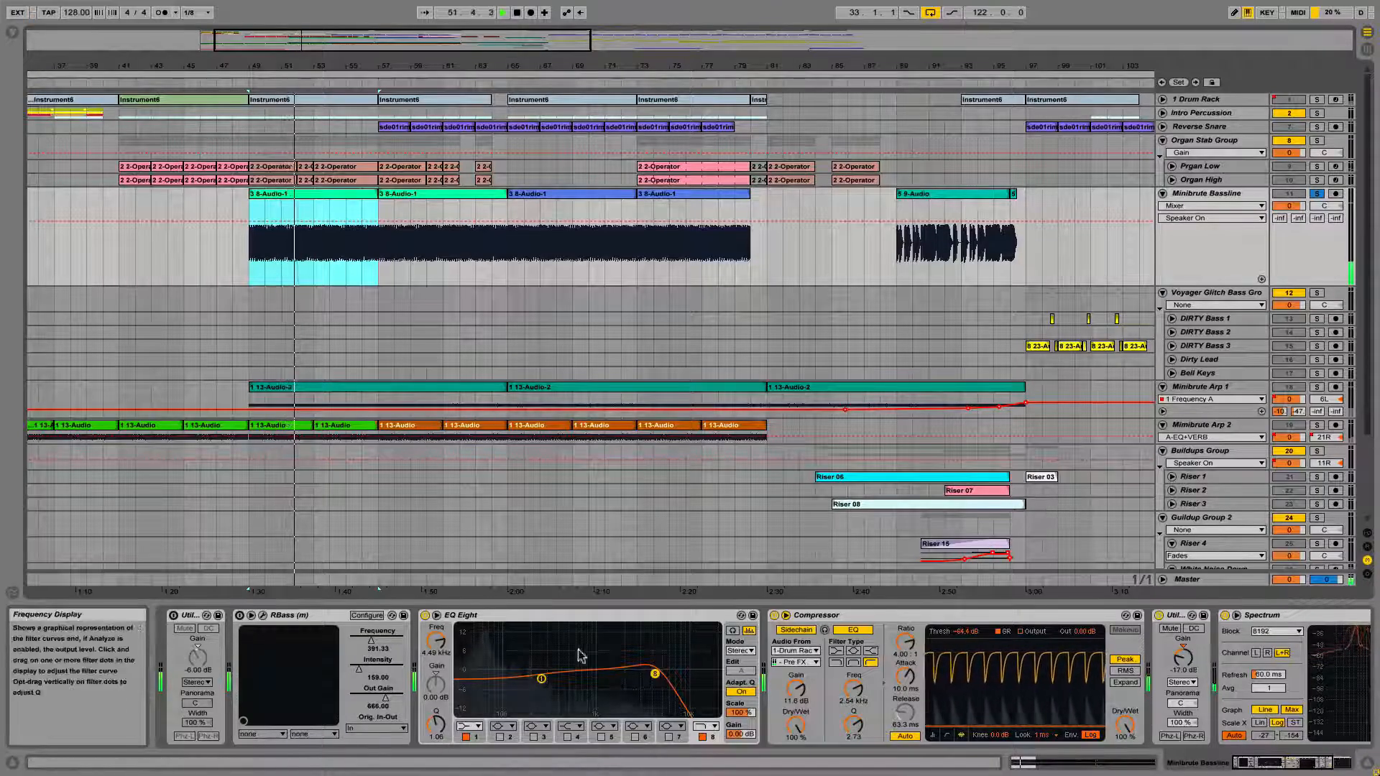
key(space)
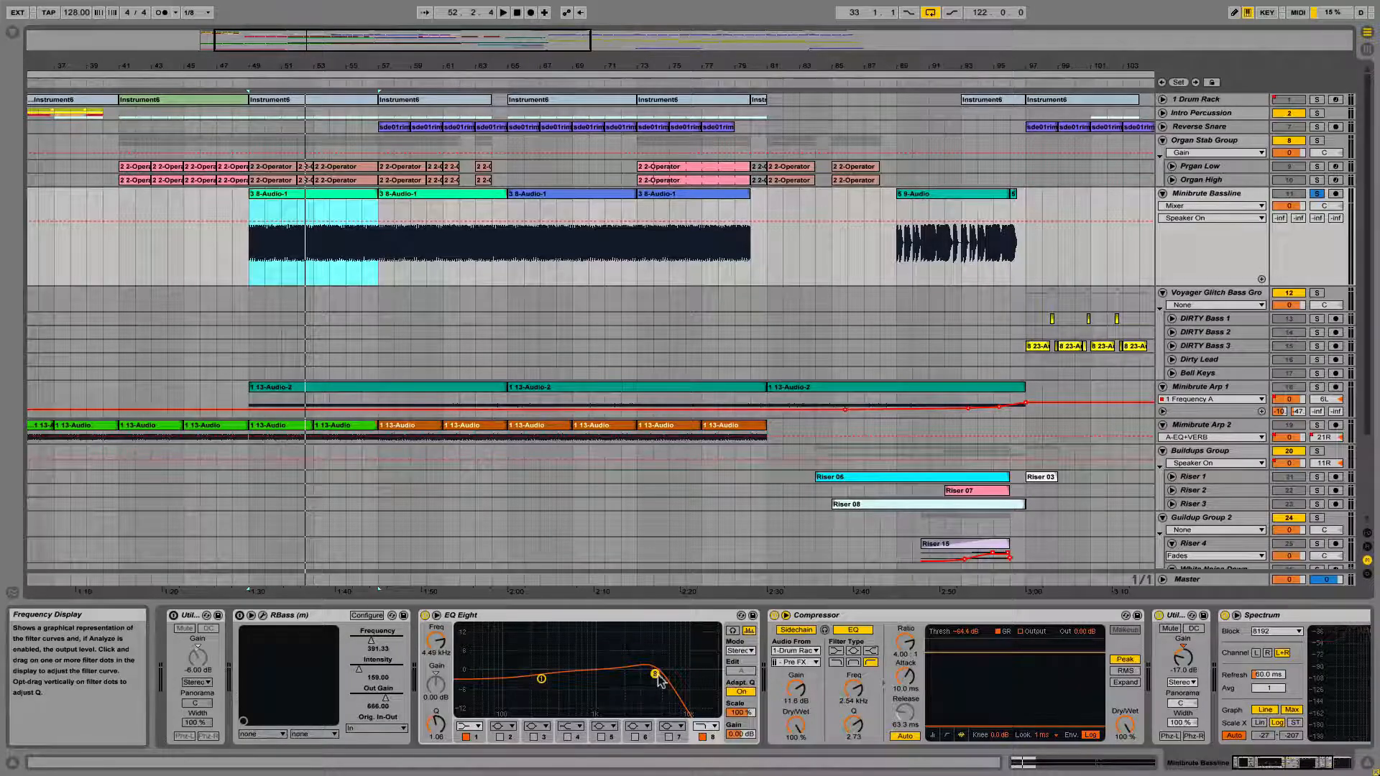
Set the high-cut band of the bassline's EQ Eight to 4.02 kHz with a Q of 1.15 and play the result.
drag(656, 676, 652, 668)
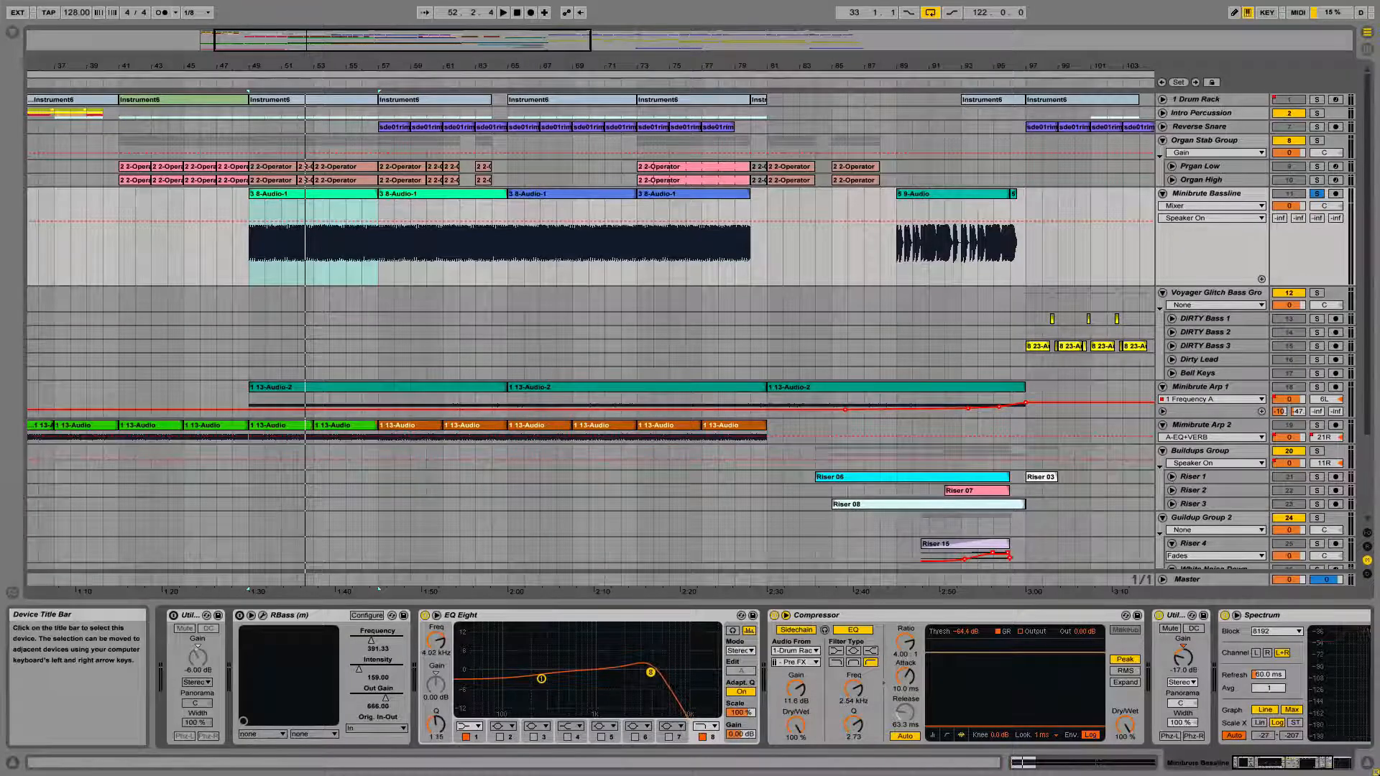
key(space)
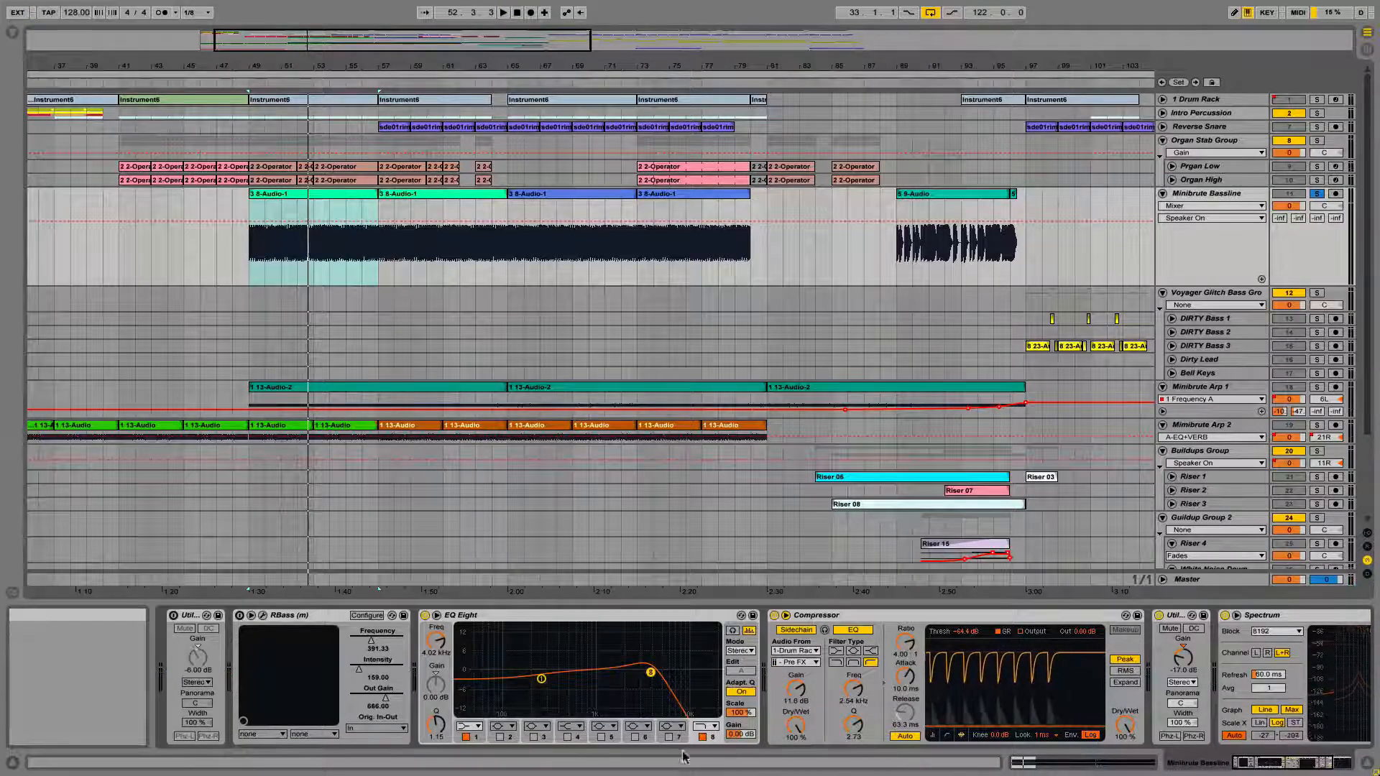
Unsolo the Minibrute Bassline track, play it within the full mix, and solo it again.
click(1319, 195)
key(space)
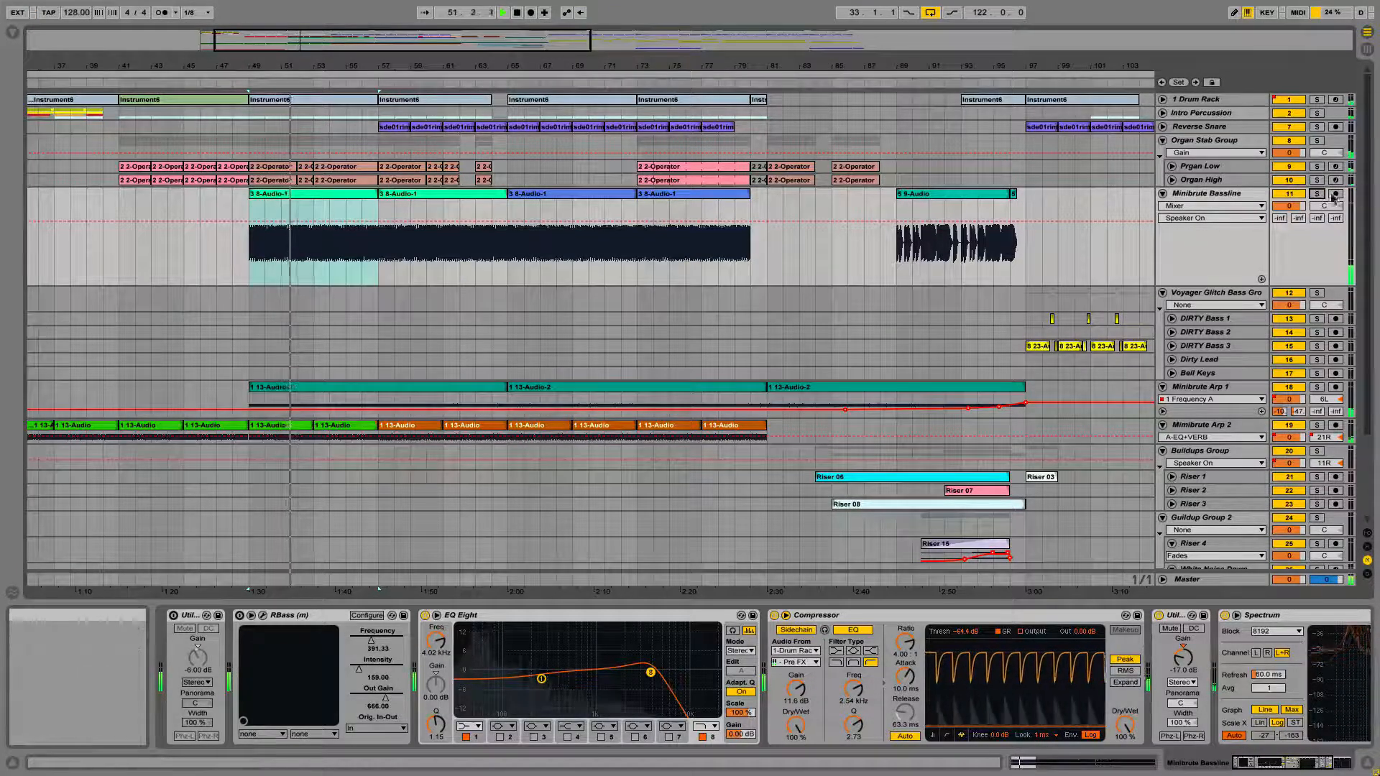
click(1319, 195)
Play the soloed Minibrute Bassline from its third clip, and stop playback.
click(607, 193)
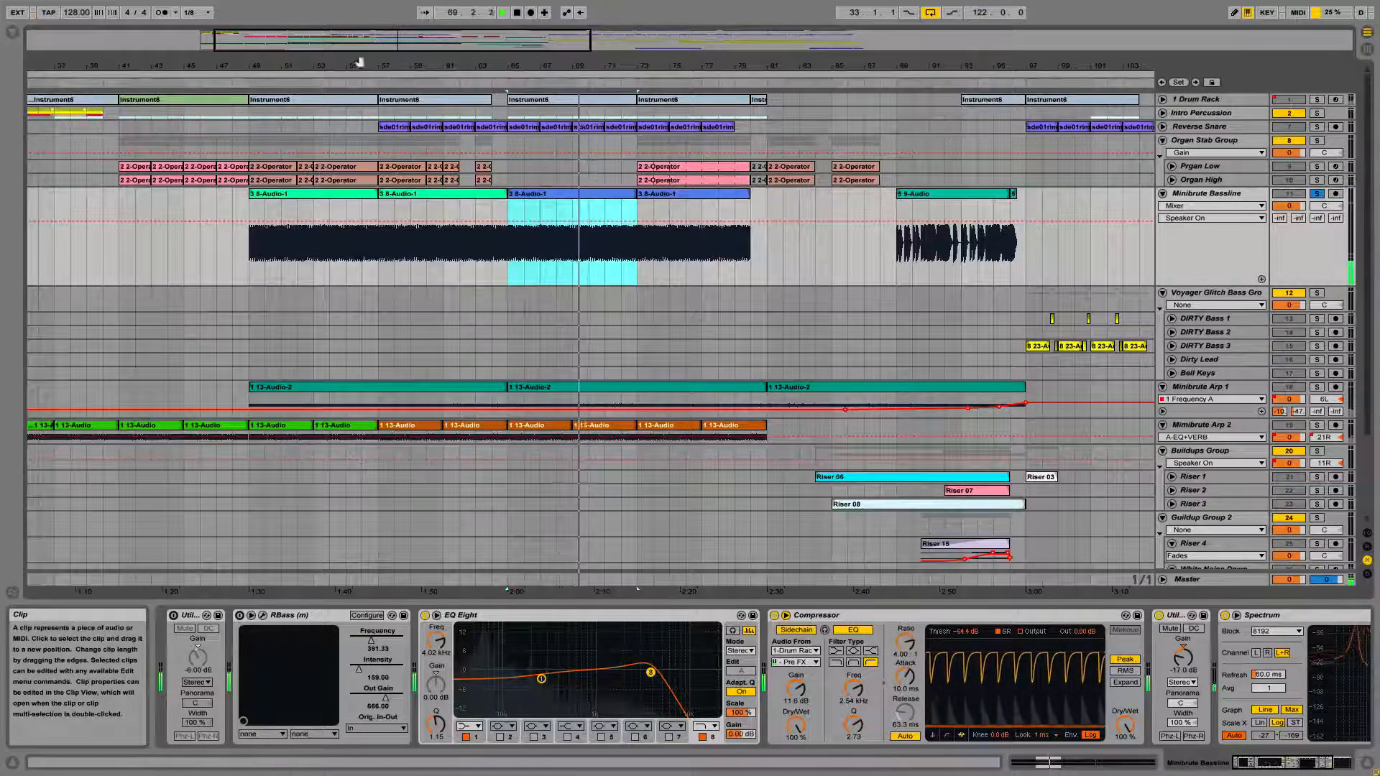
mouse_move(316, 41)
mouse_down()
mouse_move(318, 13)
mouse_move(317, 38)
mouse_up()
key(space)
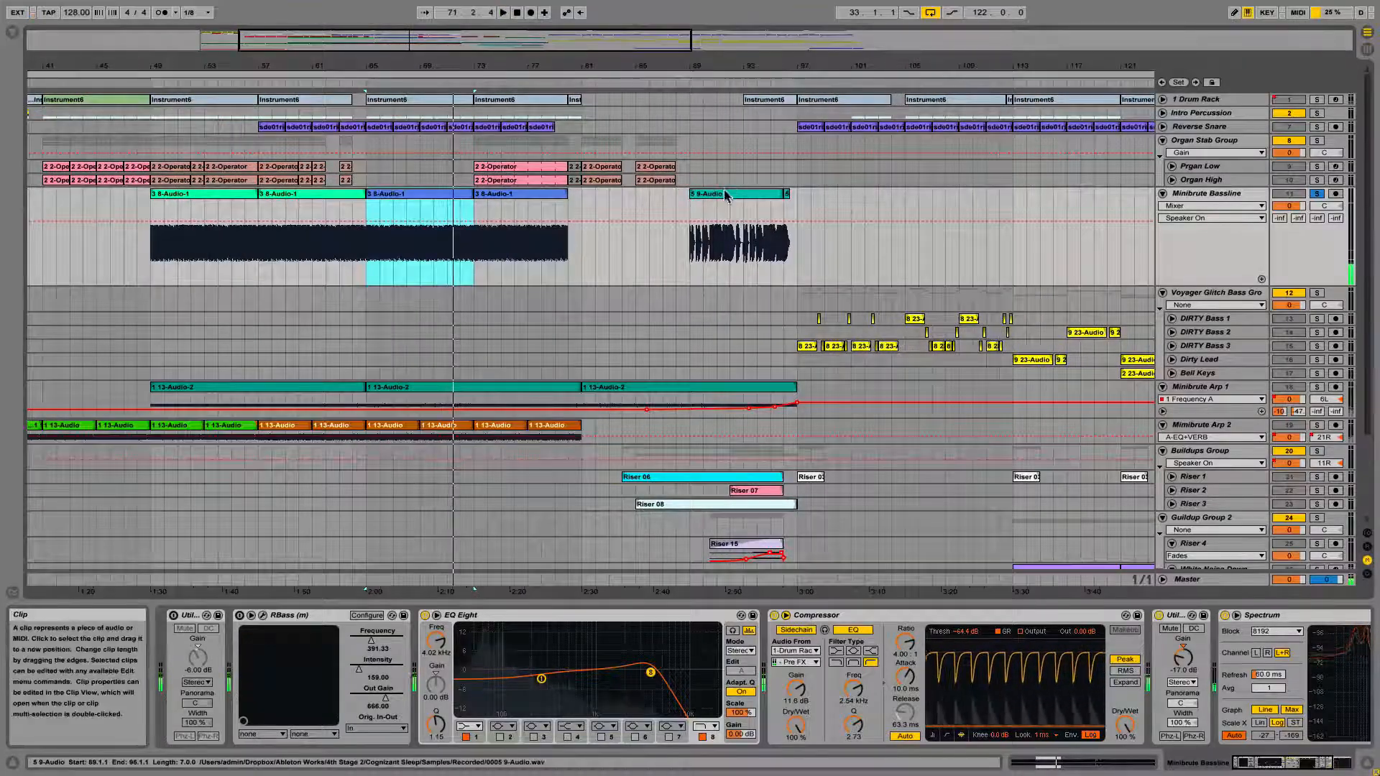
Unsolo the Minibrute Bassline and play its bar 89 clip in the full mix, briefly soloing the track to compare.
click(723, 195)
click(1317, 194)
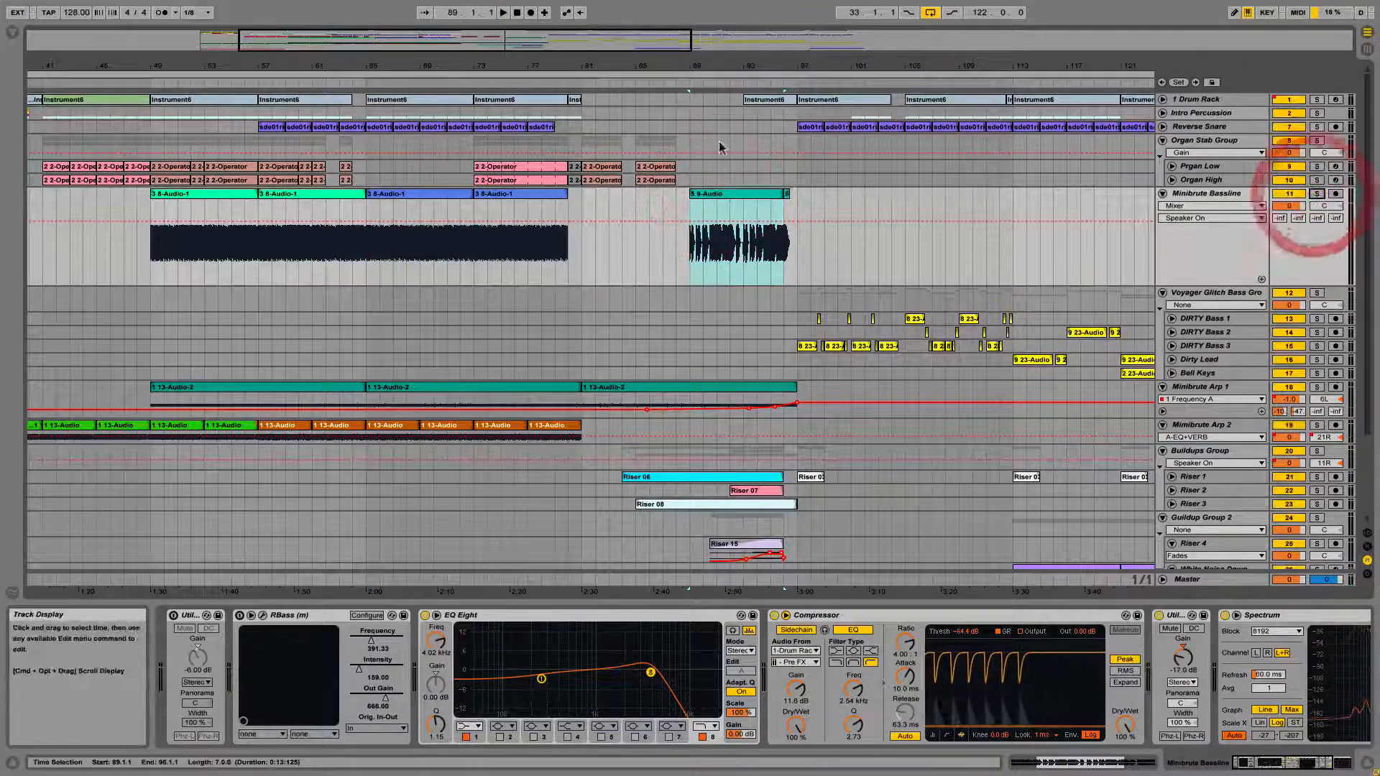
scroll(693, 174, down, 3)
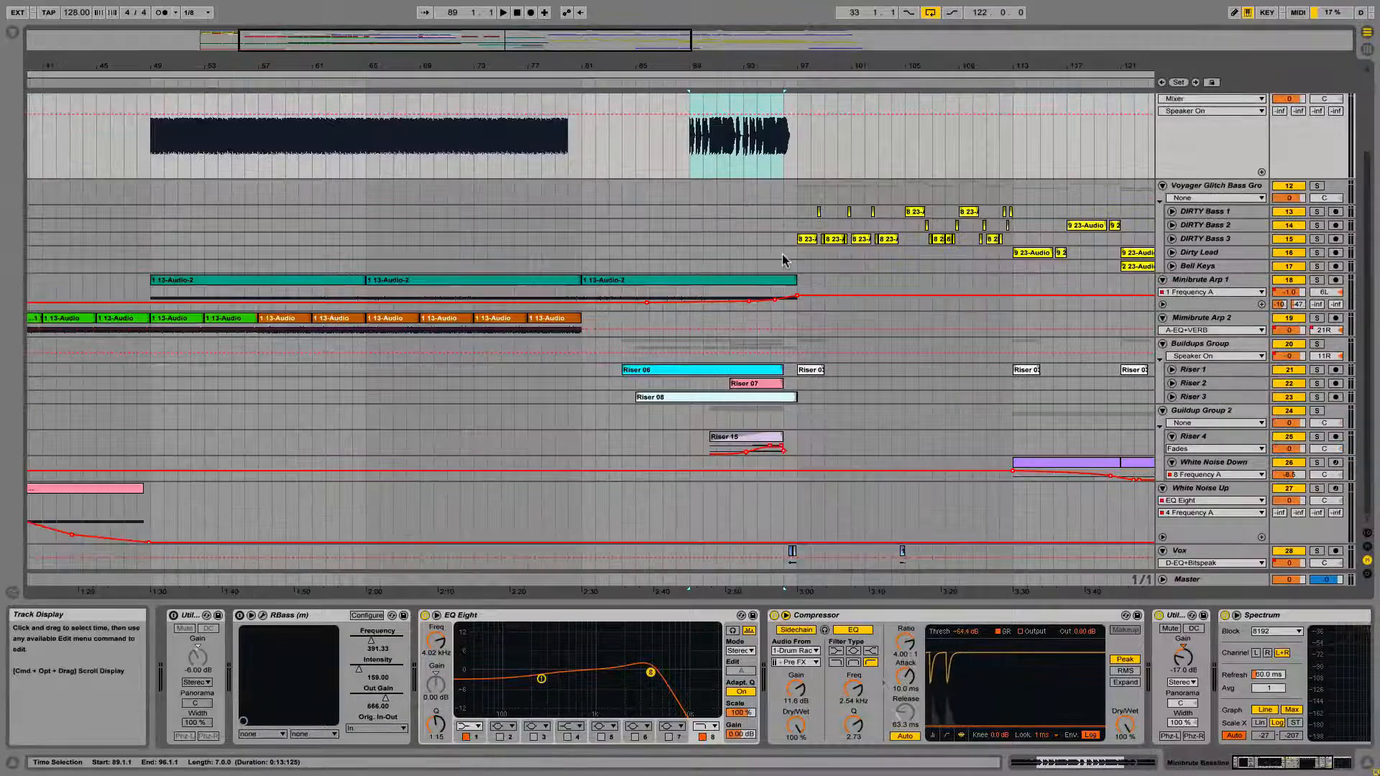
scroll(704, 173, up, 3)
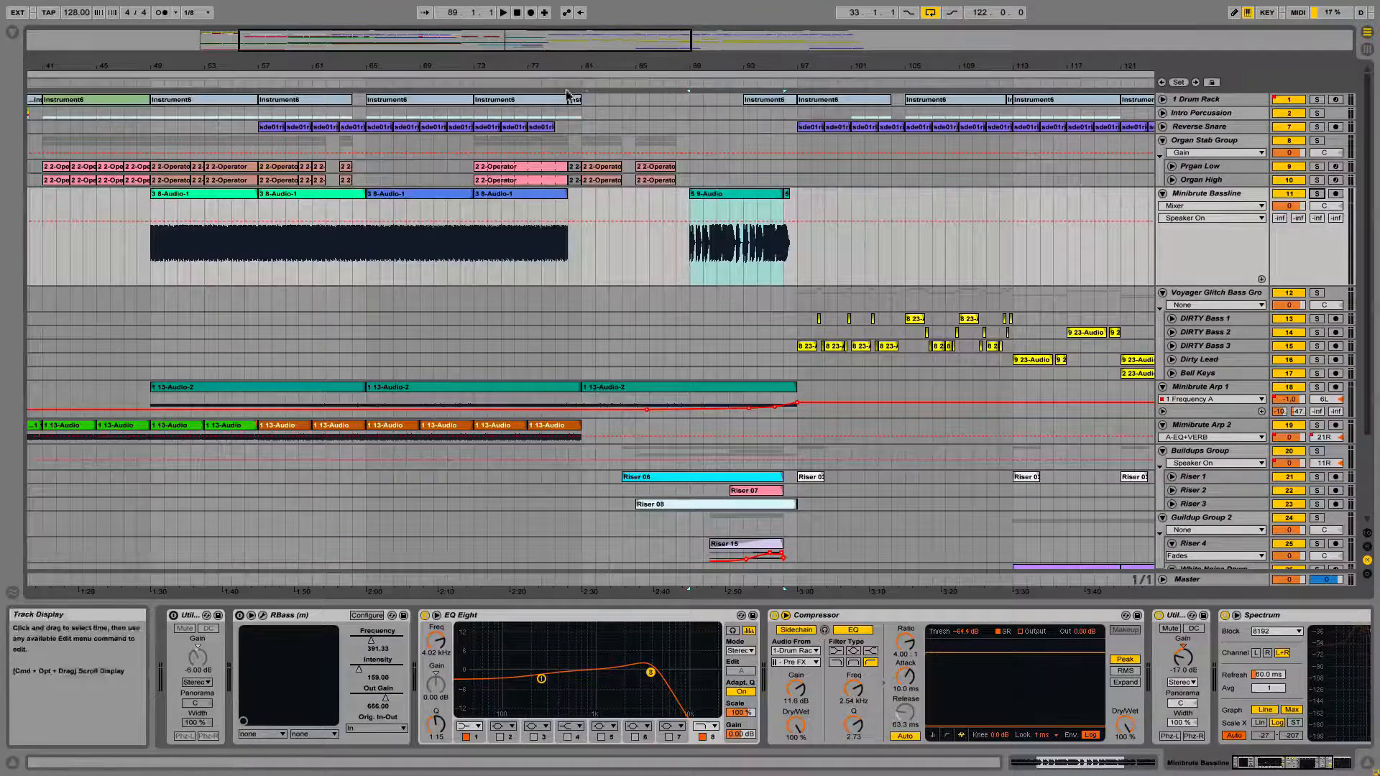
click(674, 83)
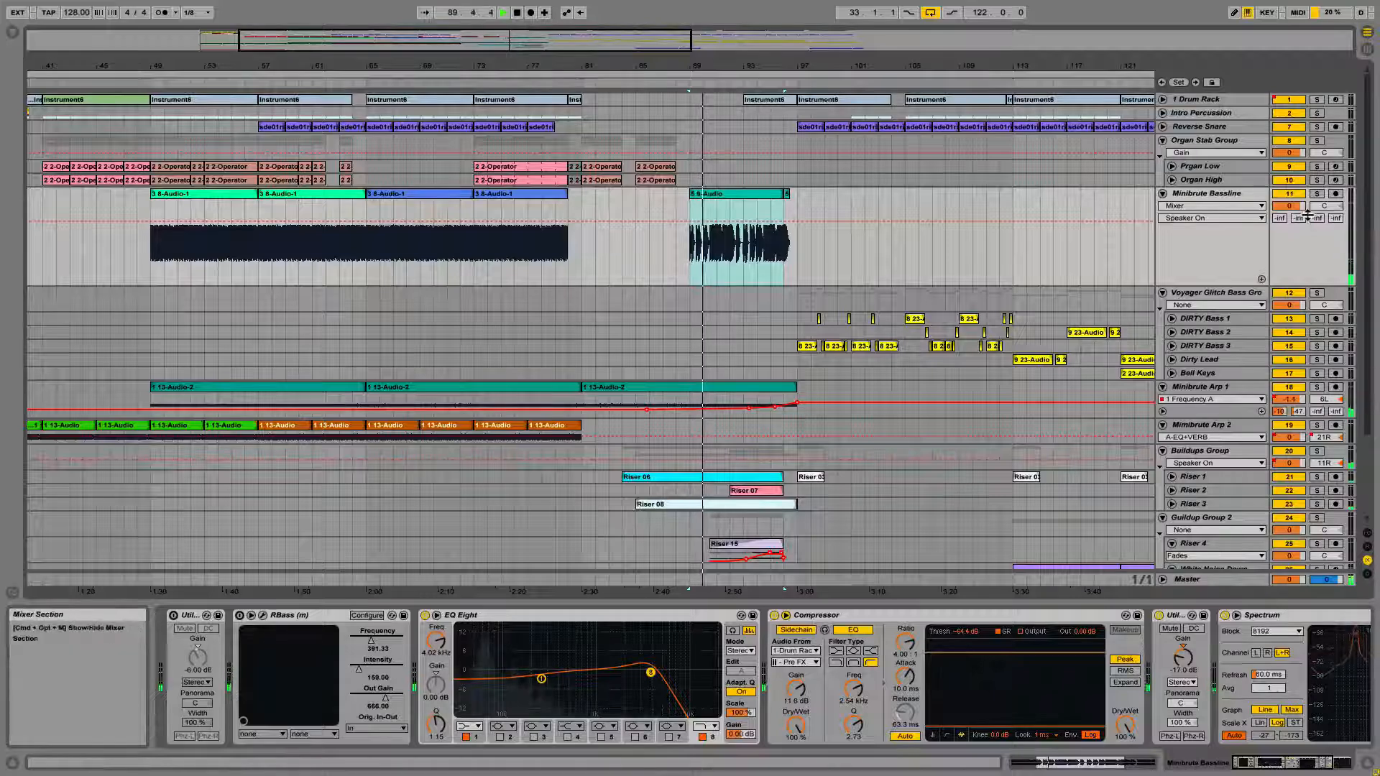
click(1319, 194)
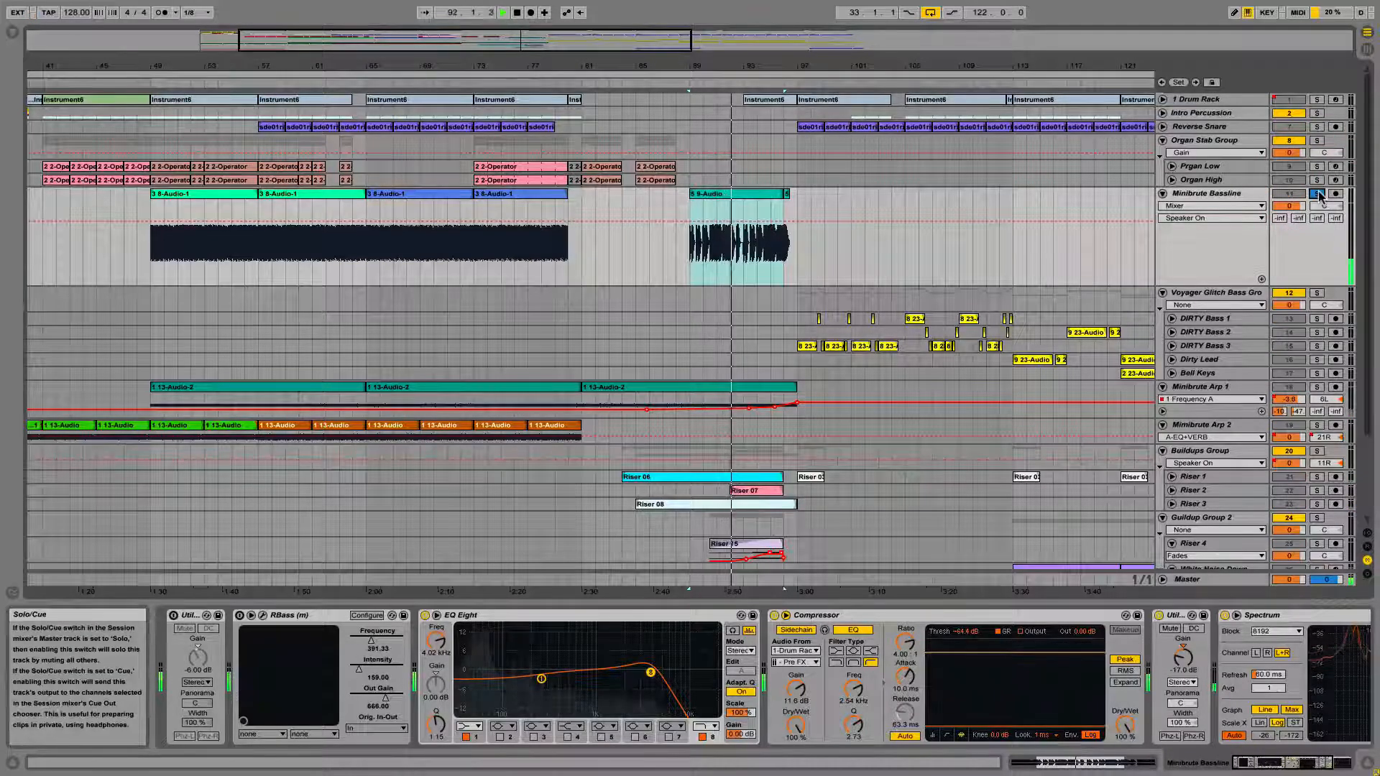
click(1319, 193)
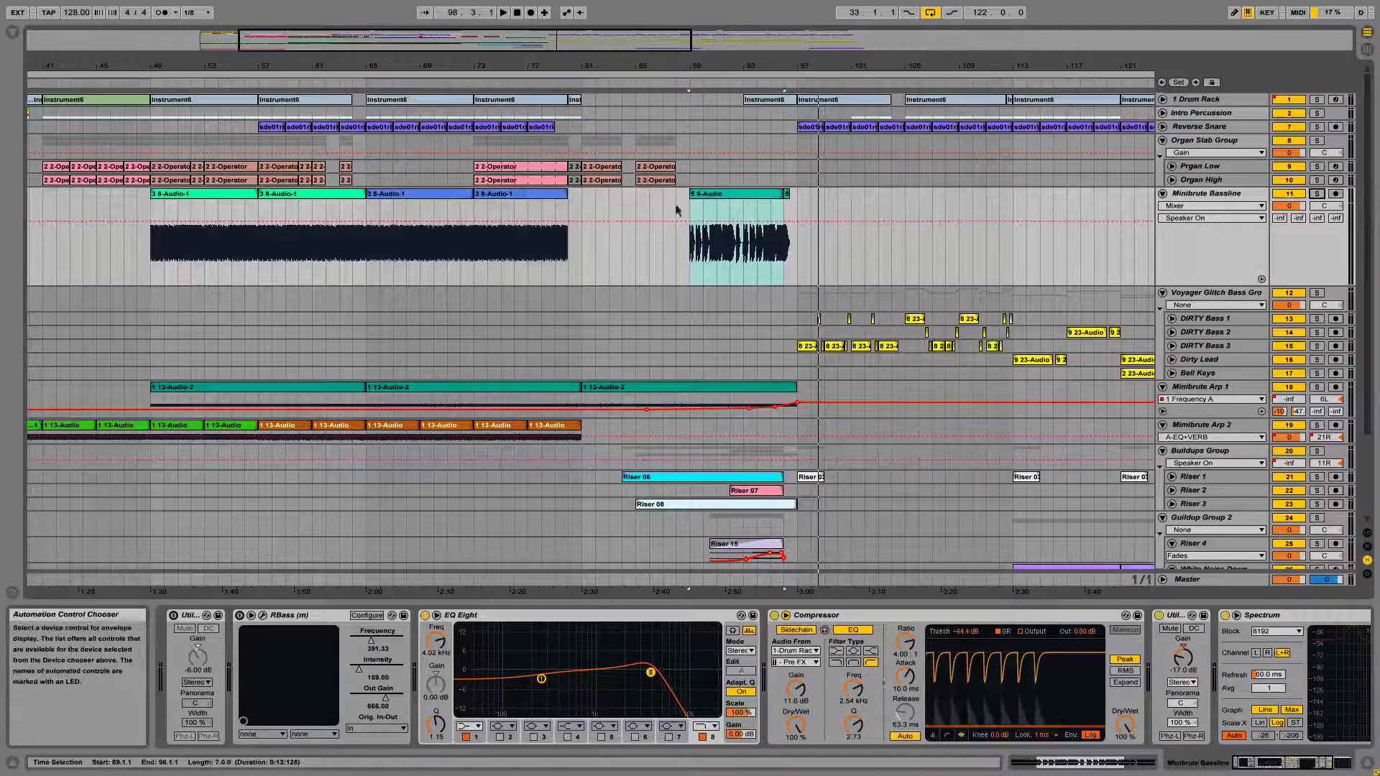
Fold the Minibrute Bassline track and display the device chain of the Voyager Glitch Bass group.
click(725, 193)
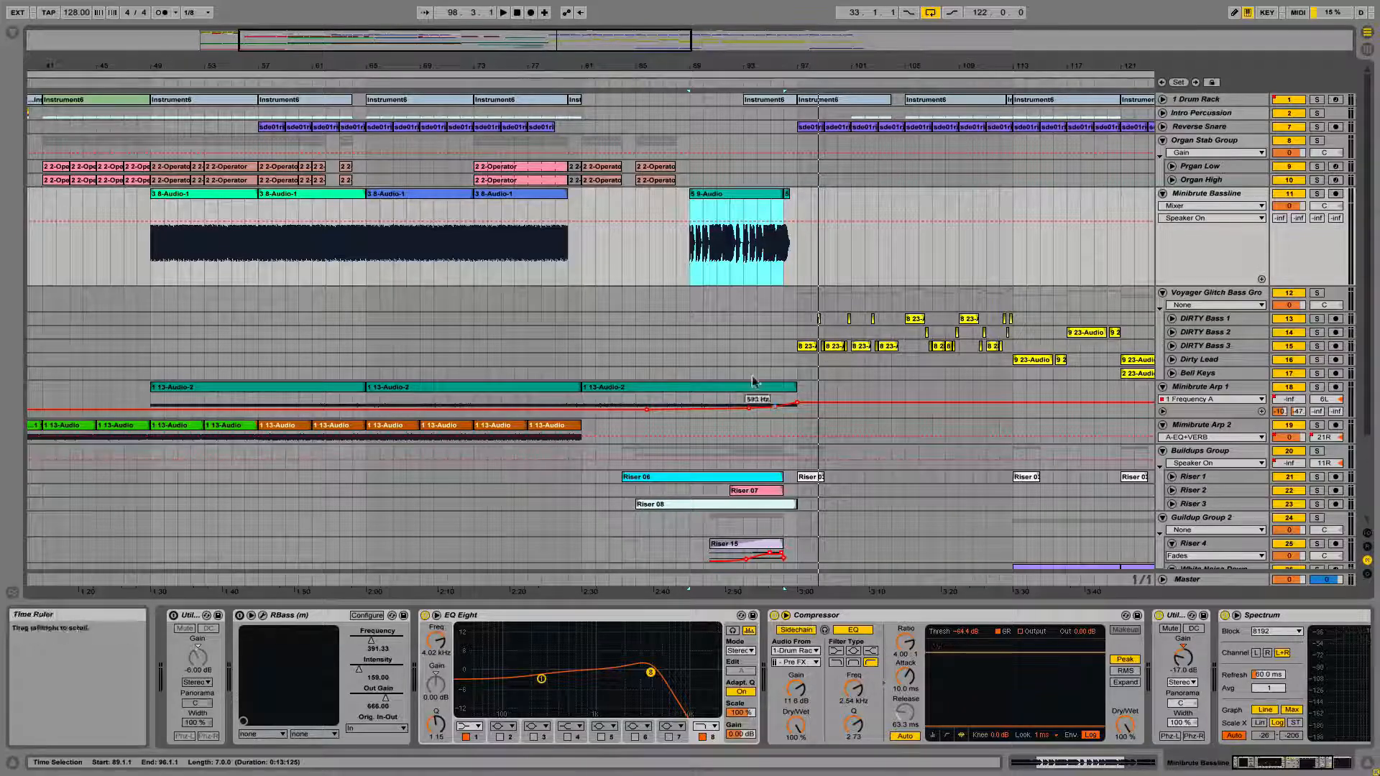
mouse_move(436, 42)
mouse_down()
mouse_move(435, 5)
mouse_move(435, 18)
mouse_up()
click(1163, 194)
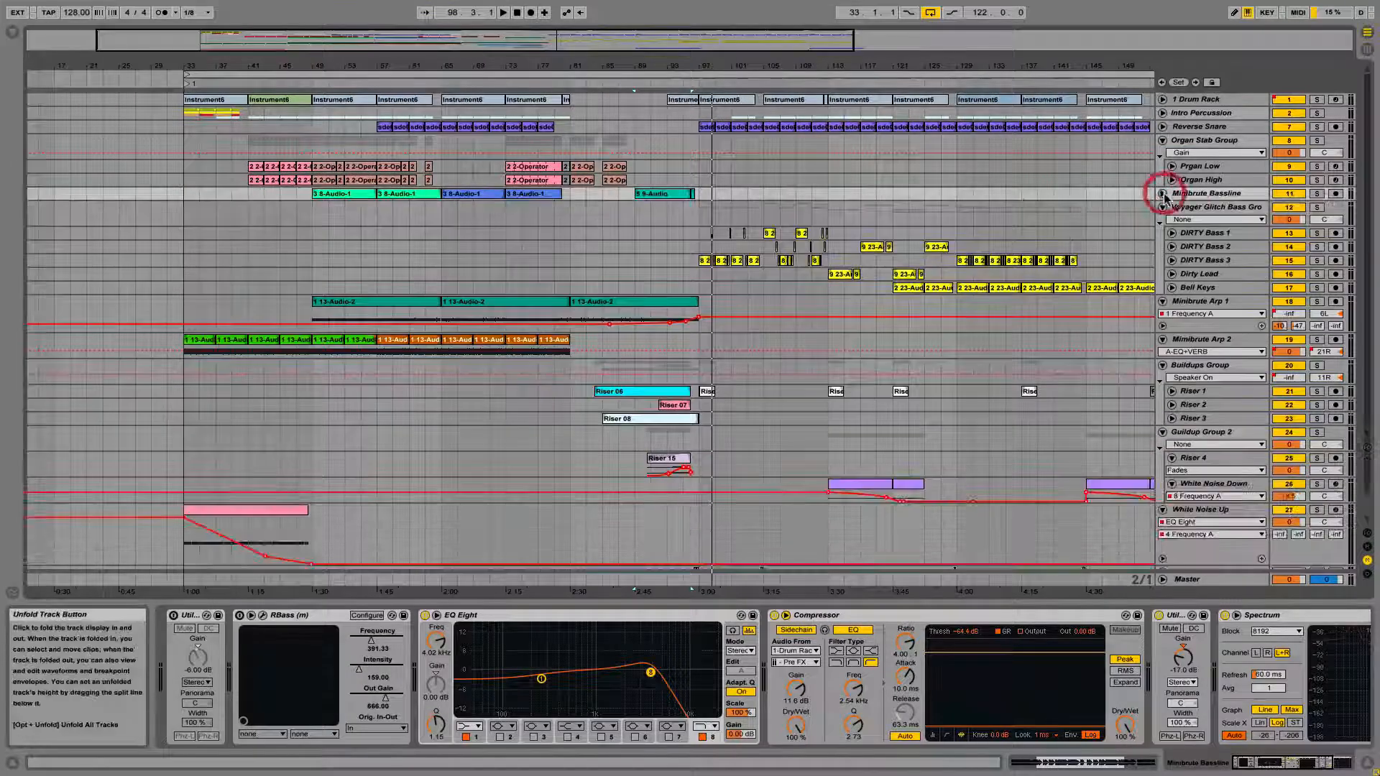
click(1194, 207)
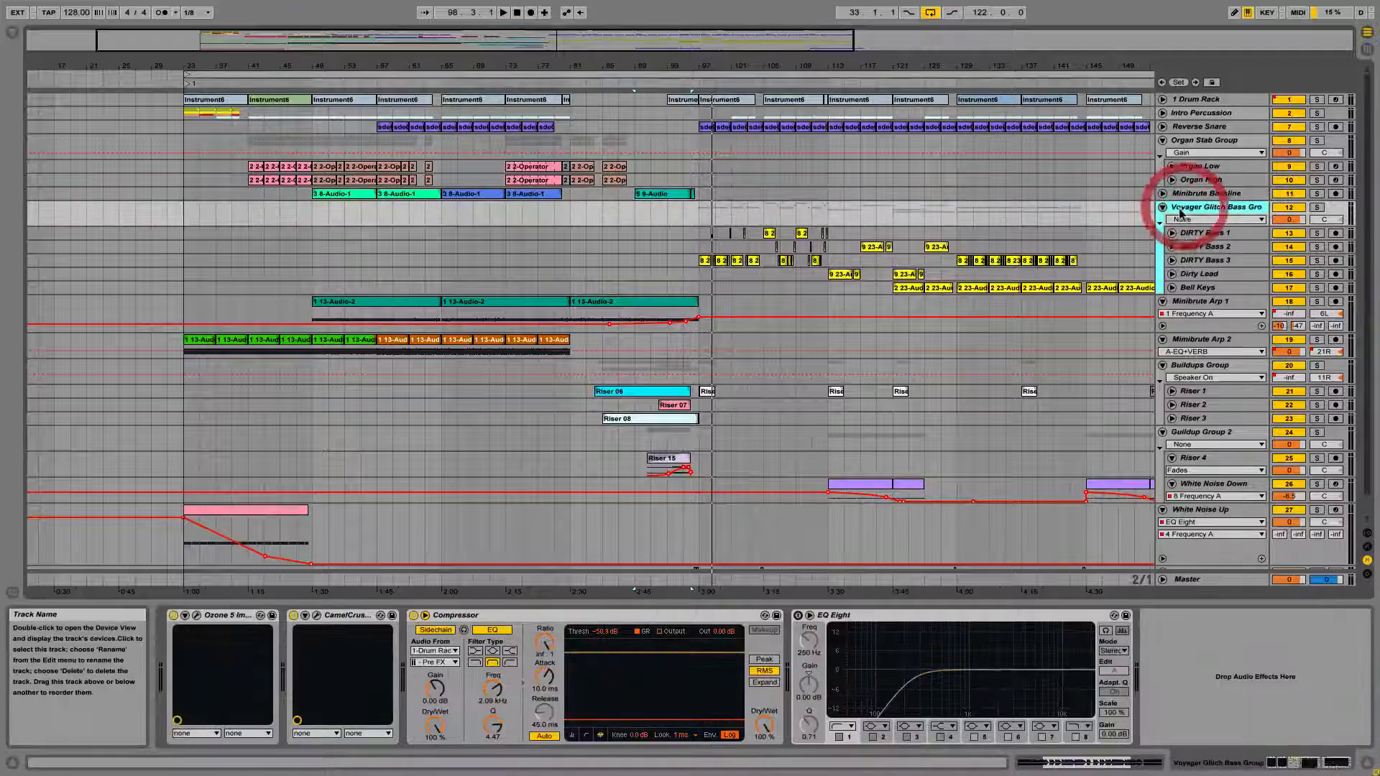
drag(461, 41, 653, 49)
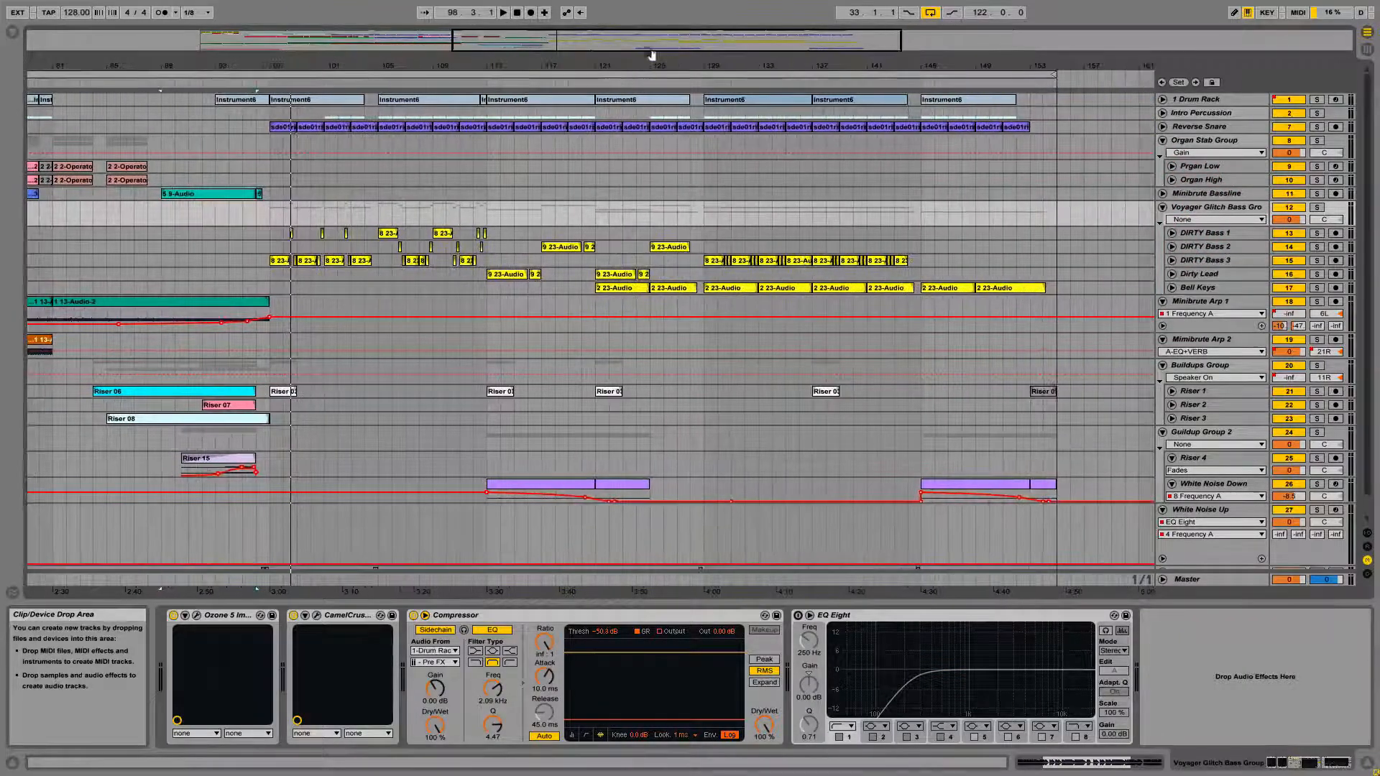
Unfold the DIRTY Bass 1, DIRTY Bass 2, DIRTY Bass 3 and Dirty Lead tracks.
click(1173, 233)
scroll(1179, 266, down, 1)
click(1172, 268)
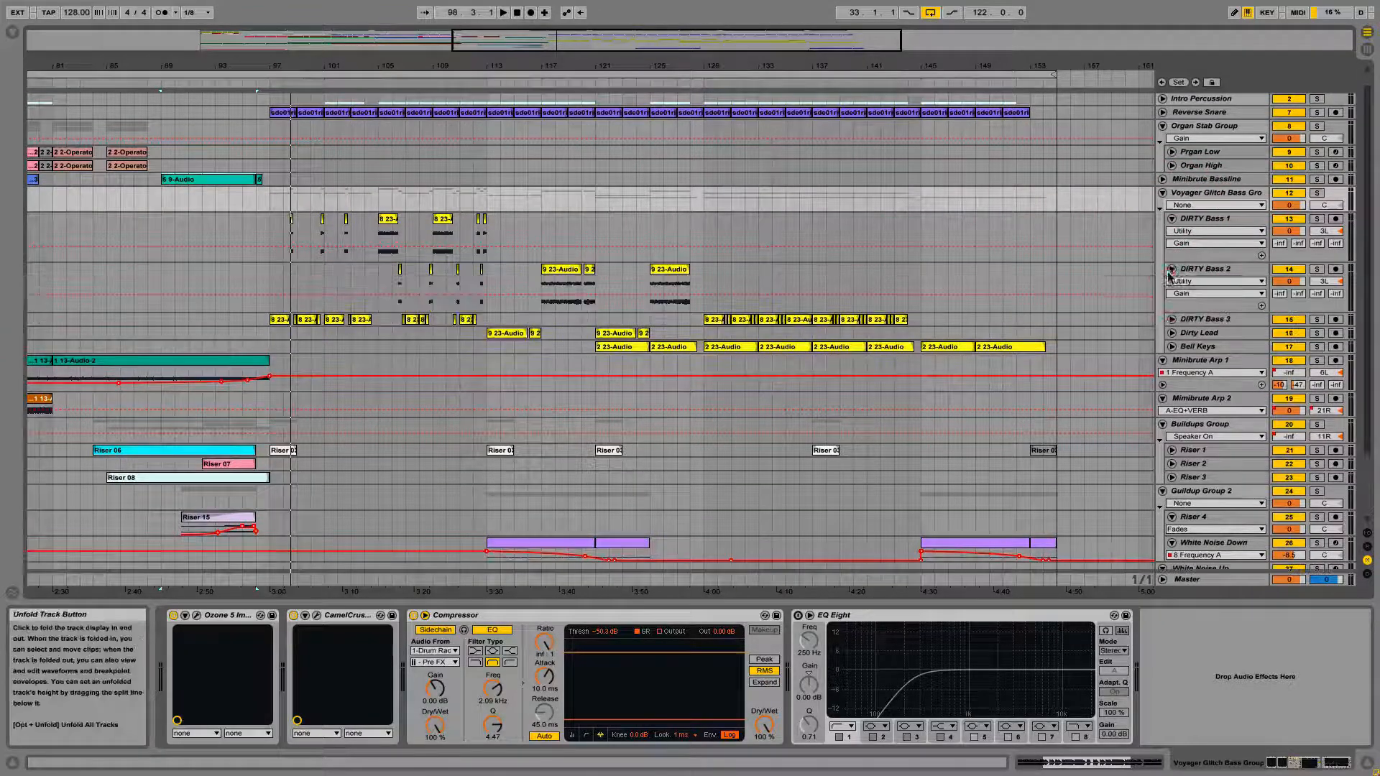
scroll(1176, 282, down, 2)
click(1172, 291)
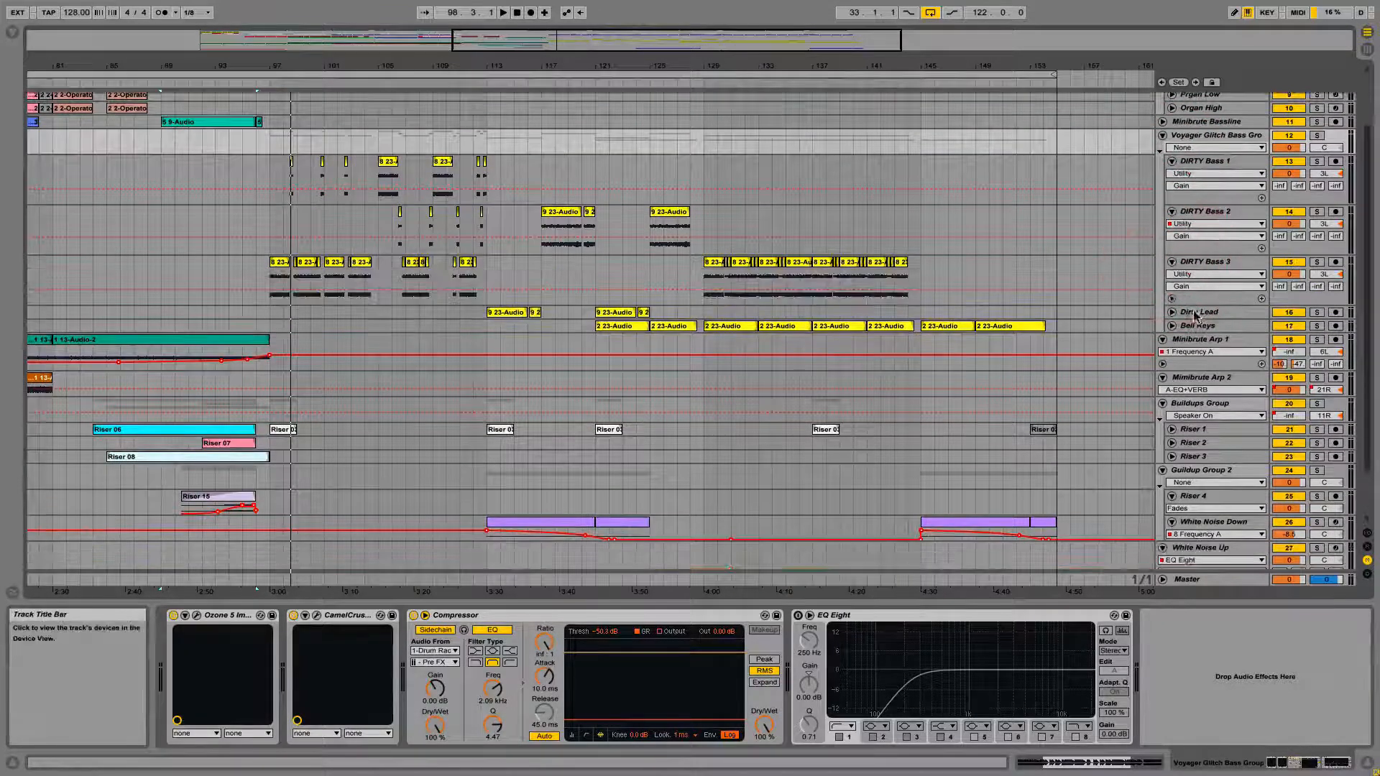
scroll(1174, 298, down, 2)
click(1173, 312)
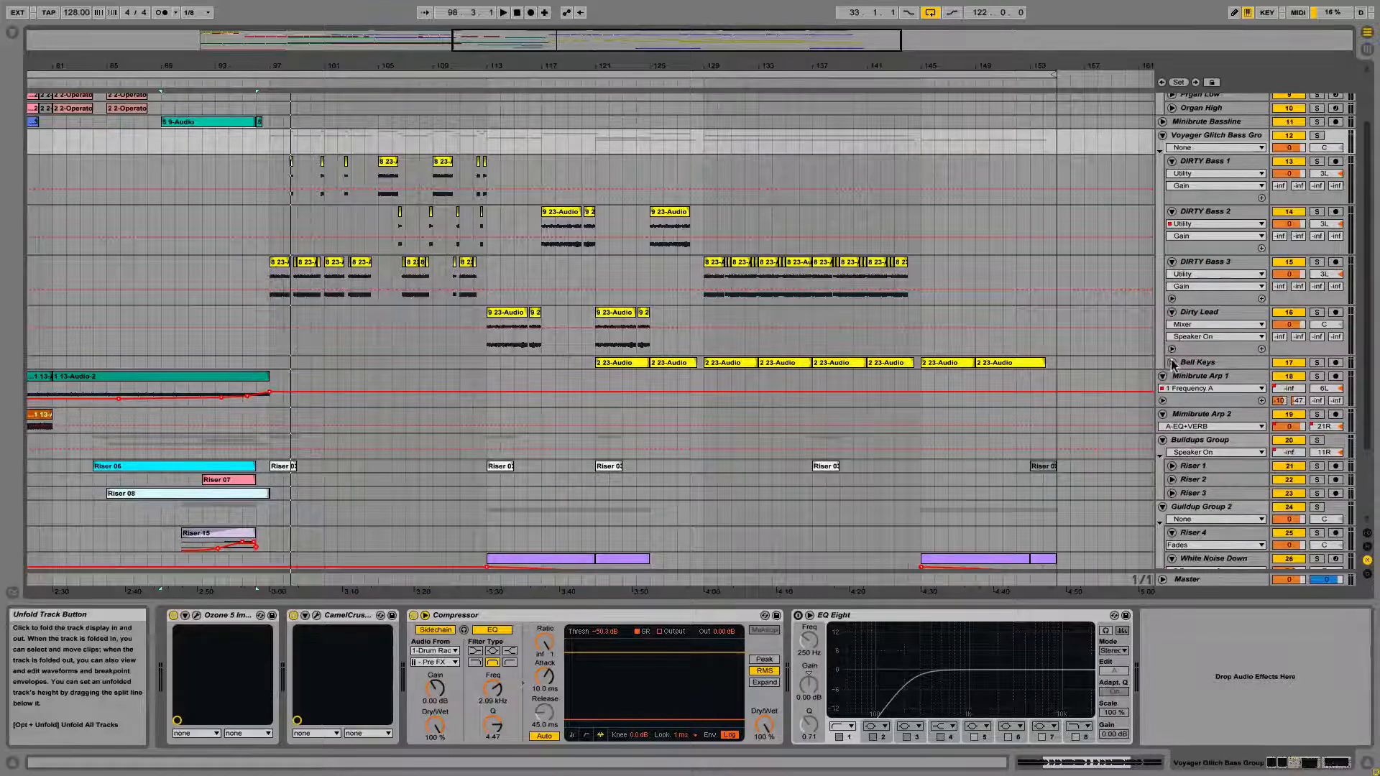
Place the insert marker at bar 97 on DIRTY Bass 1 and display that track's devices.
scroll(333, 171, left, 2)
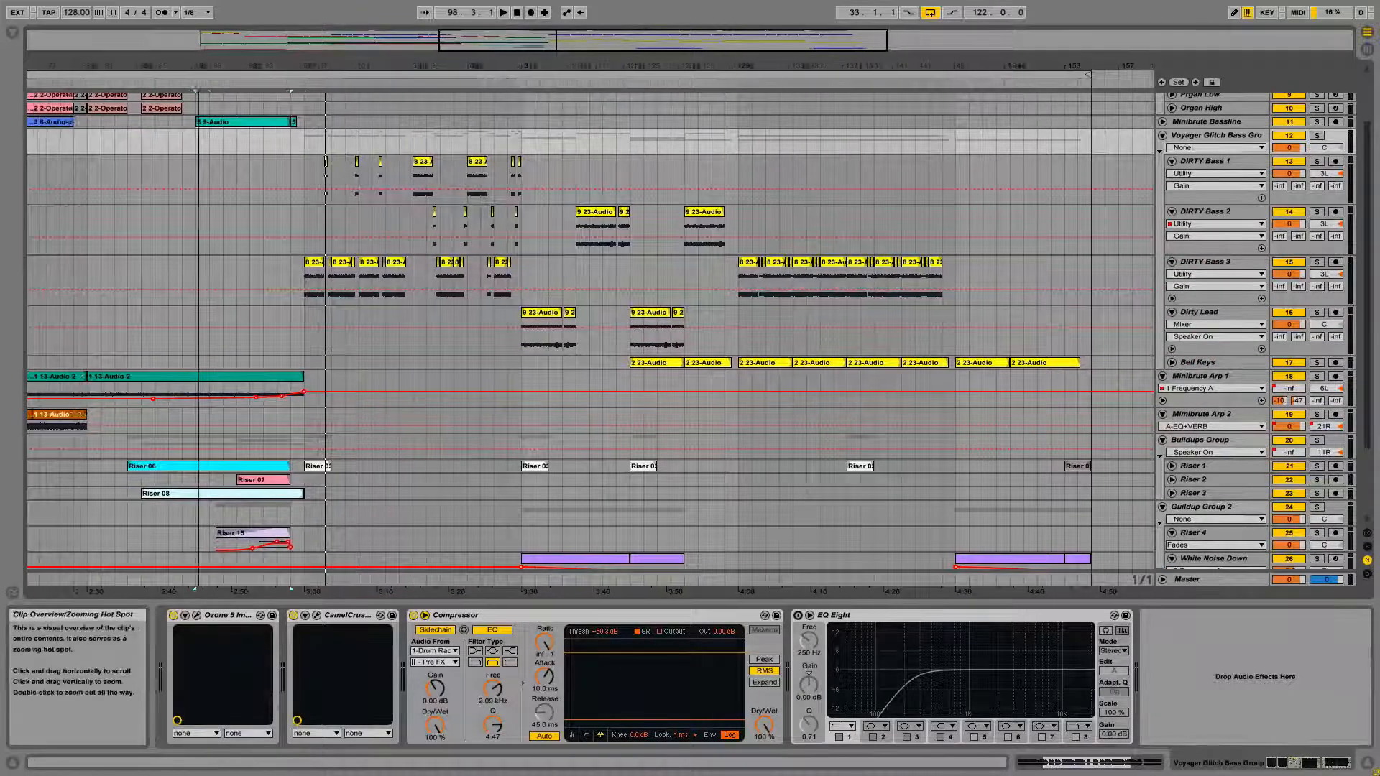
click(318, 169)
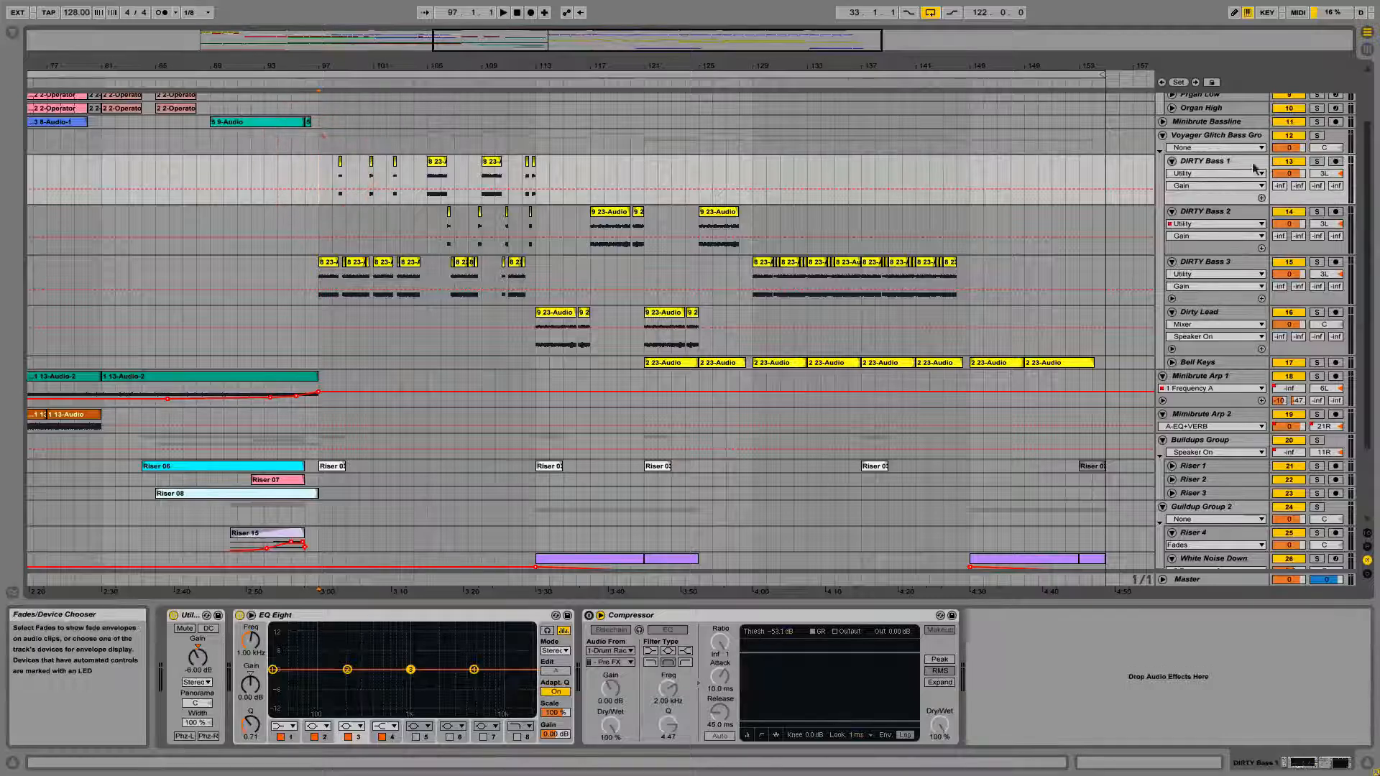
click(1219, 158)
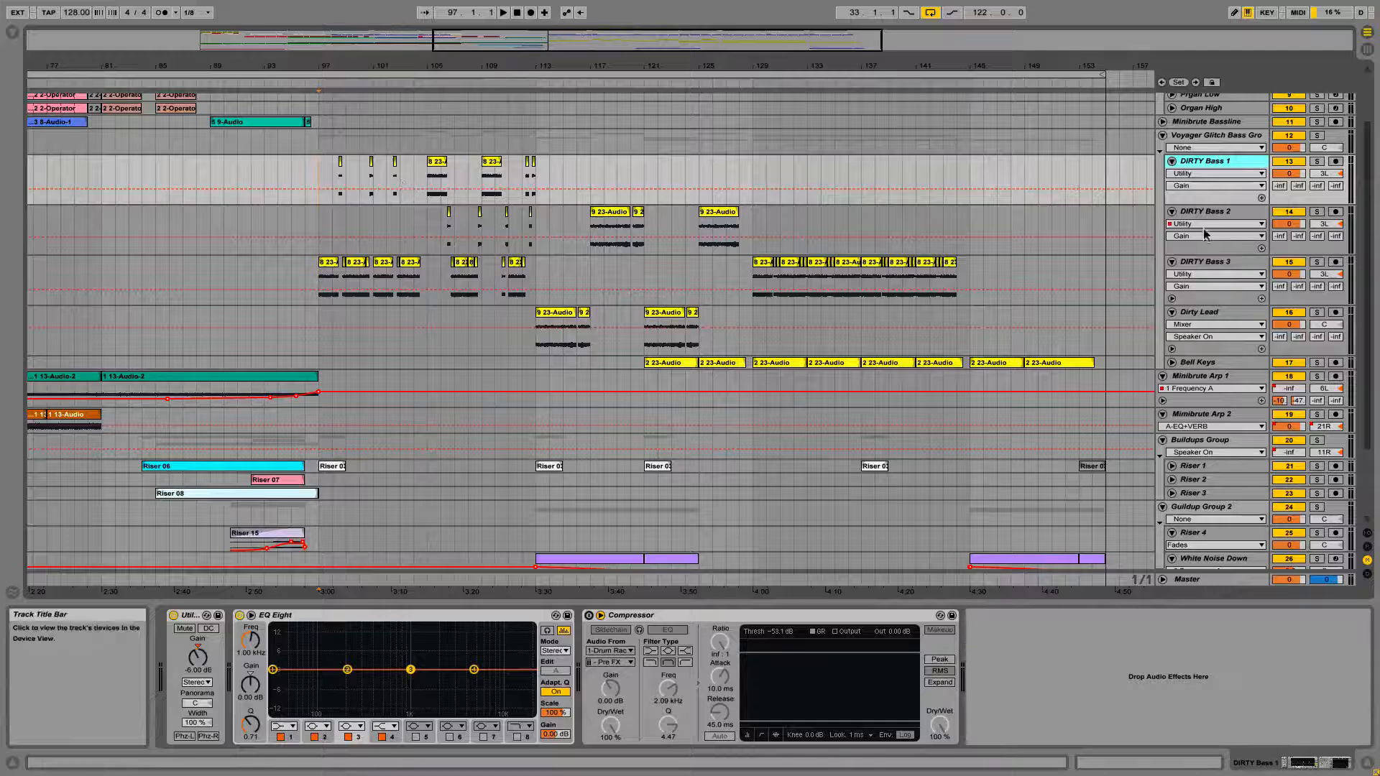
Solo the DIRTY Bass 3 track and play it from its first clip at bar 97.
click(325, 261)
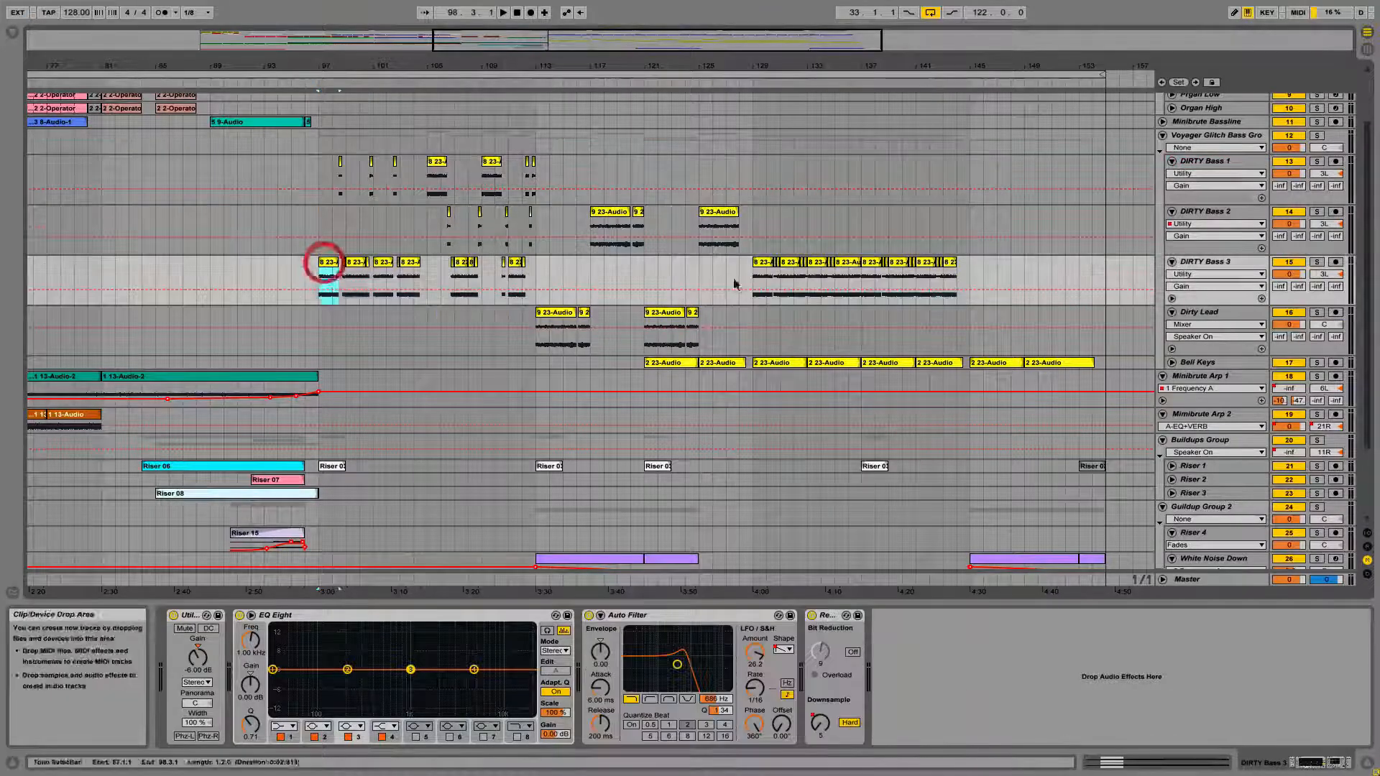
click(1317, 262)
key(space)
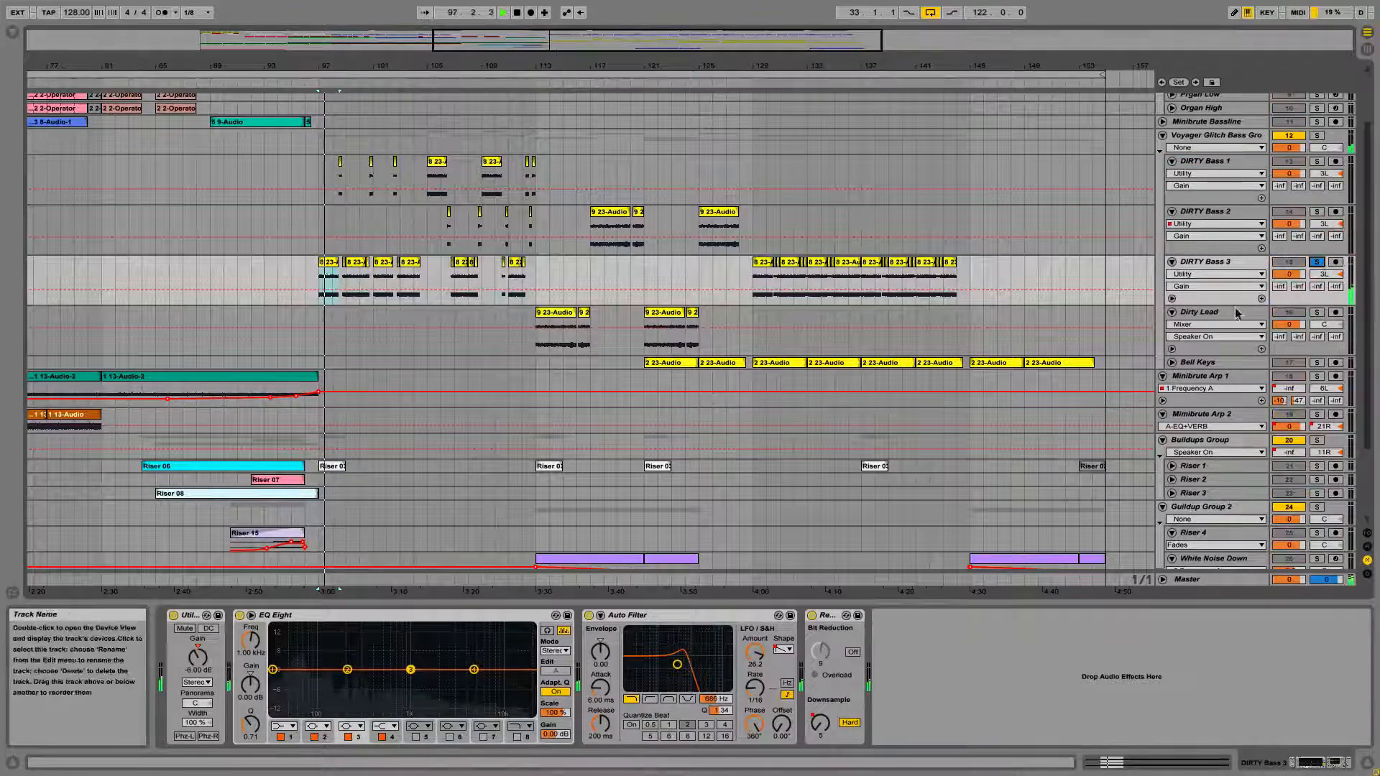
click(1211, 262)
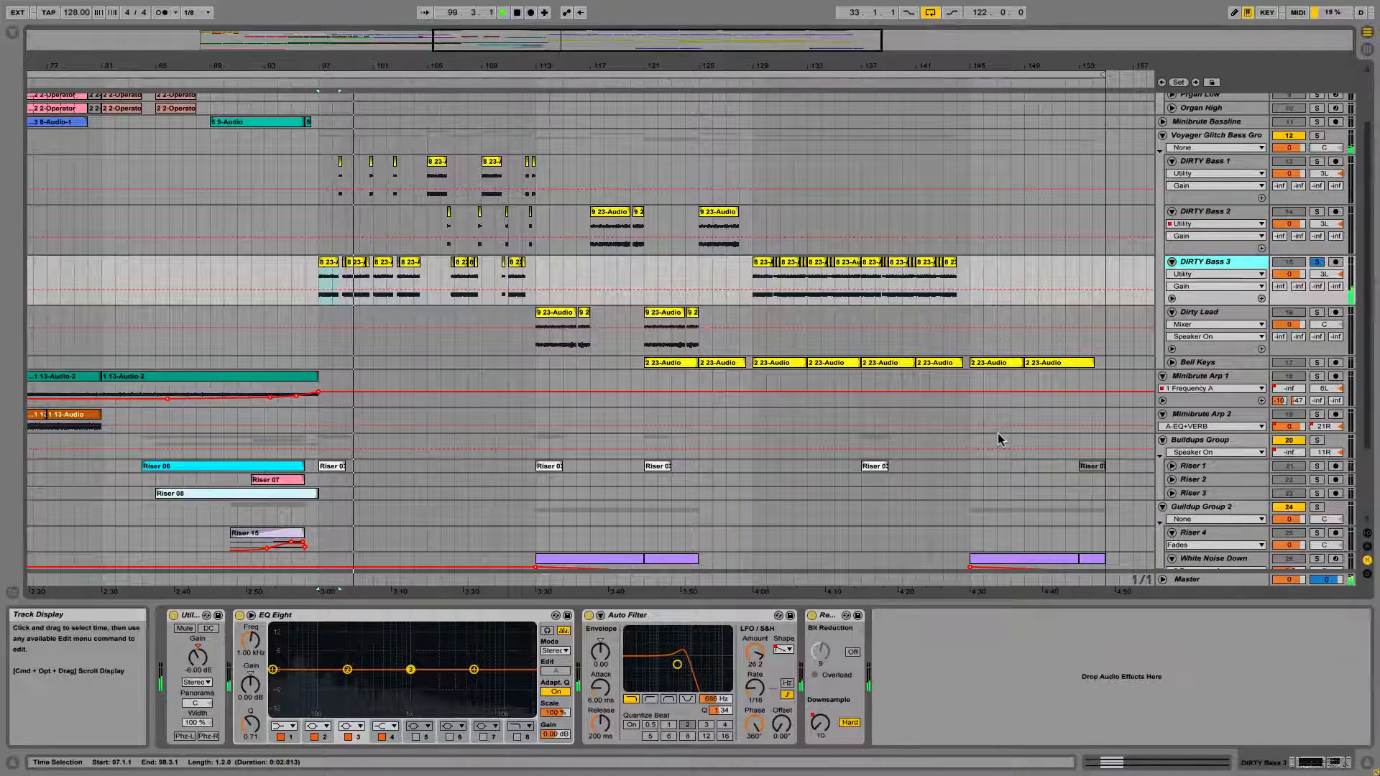
click(1200, 263)
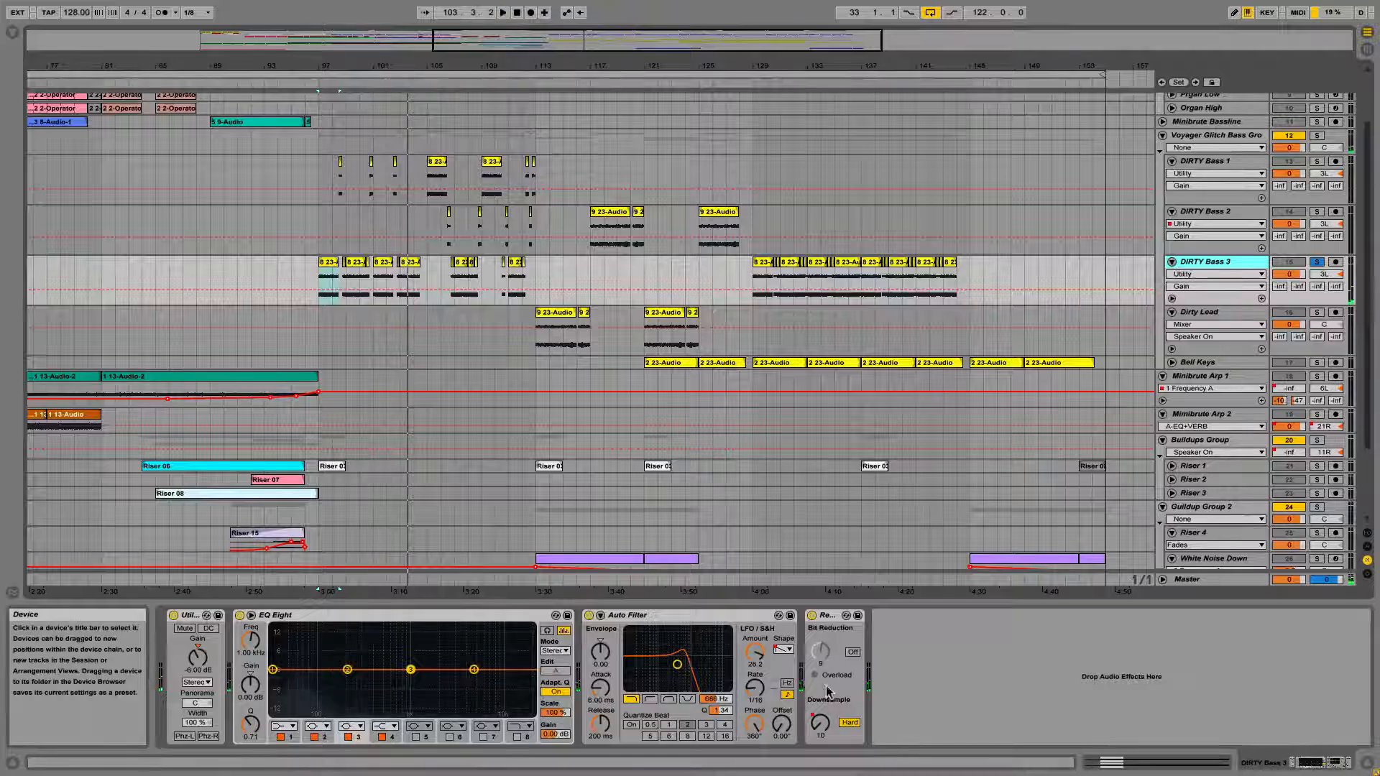
Display the Redux automation on DIRTY Bass 3 and unfold the track's automation lanes.
click(826, 620)
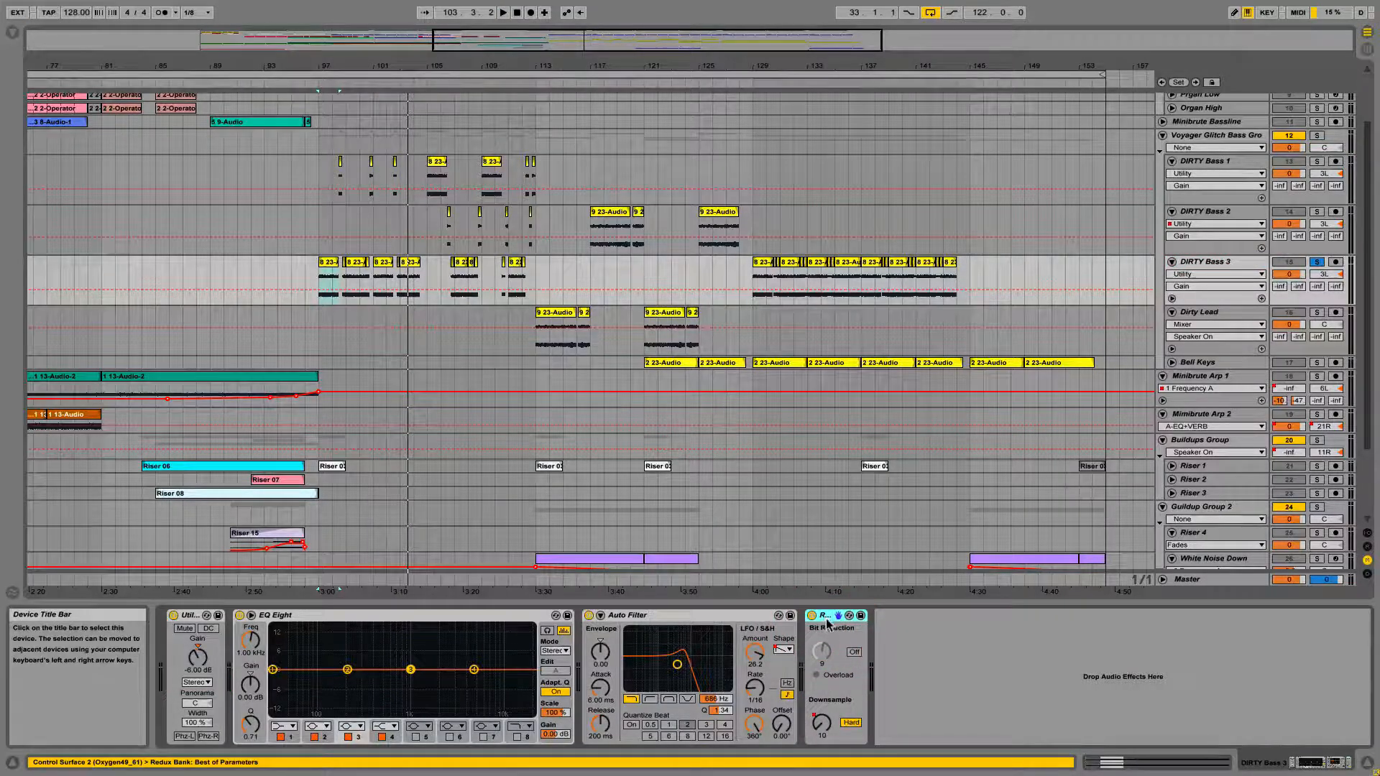
click(1213, 274)
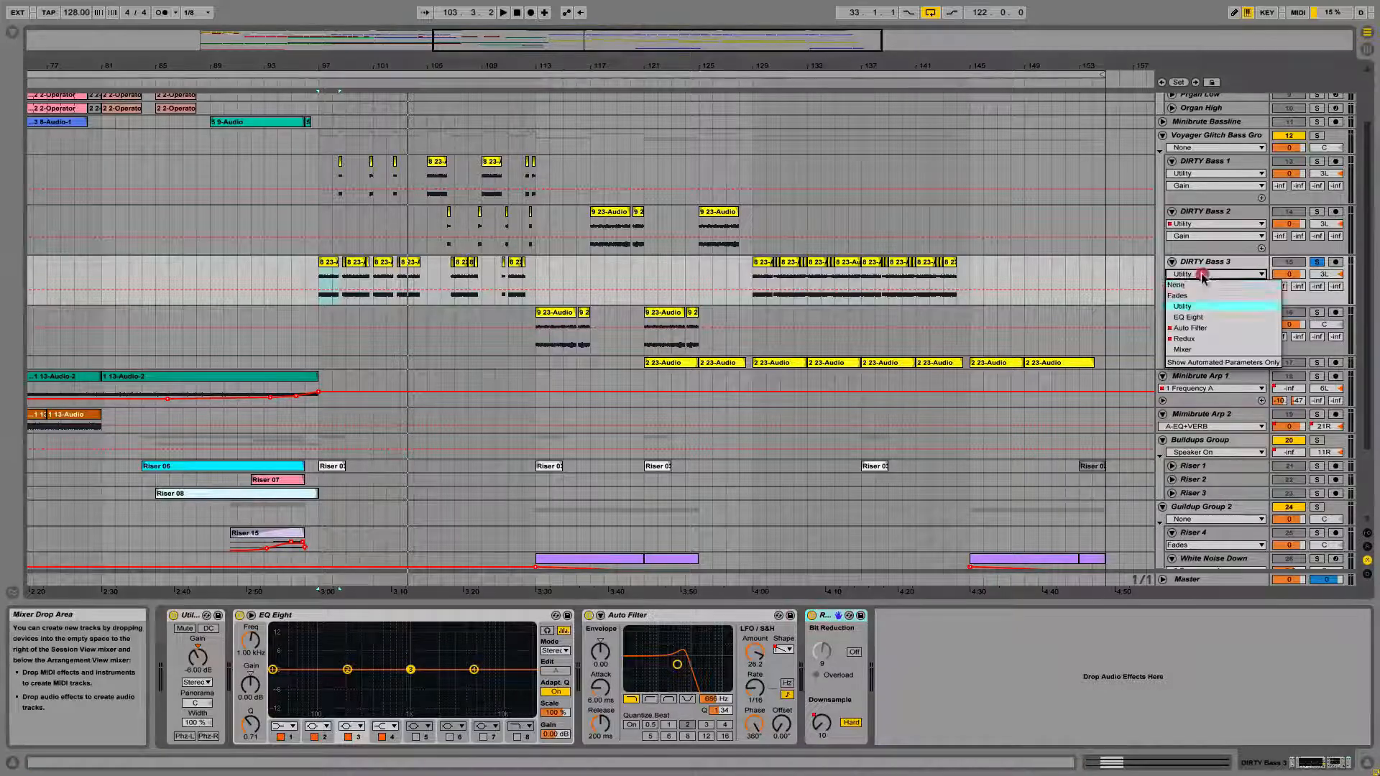
click(1185, 339)
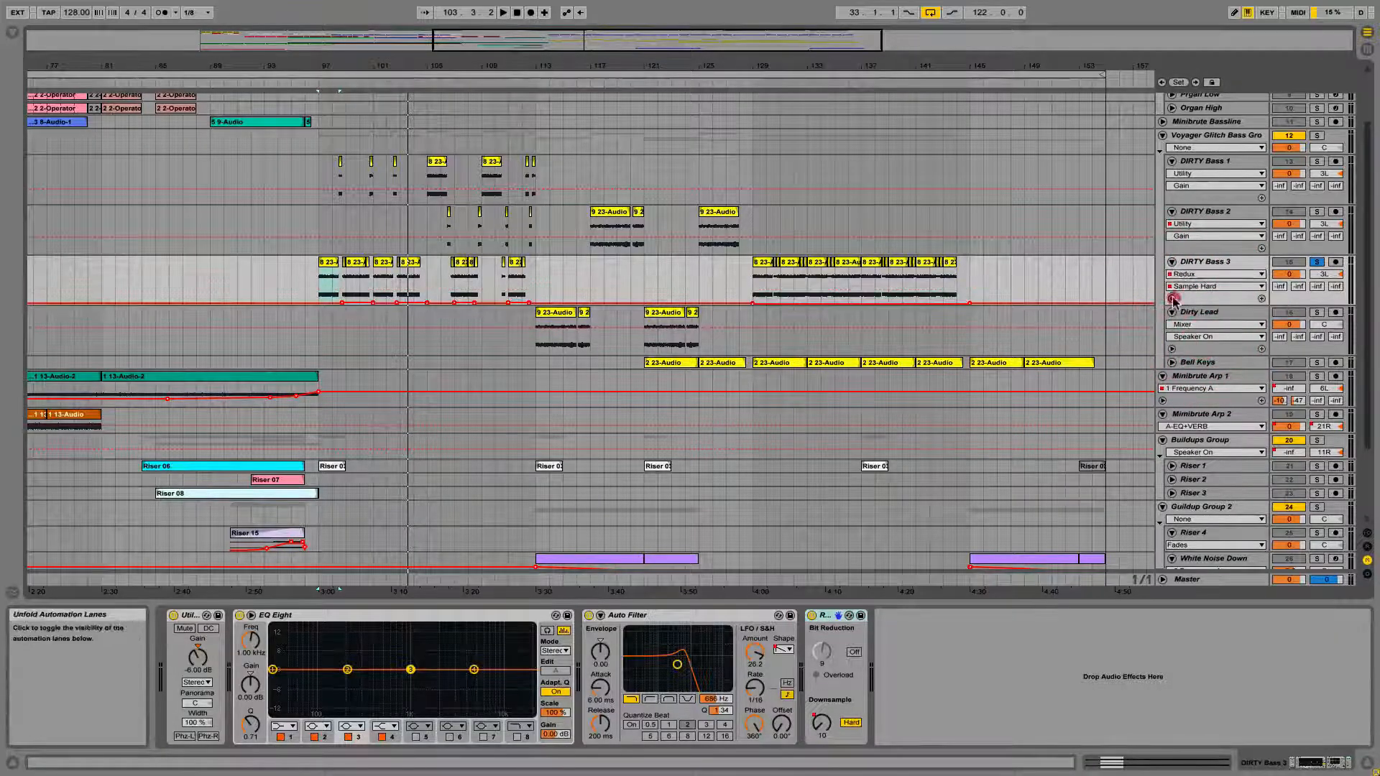
click(1172, 299)
Enlarge the Redux Sample Hard automation lane on DIRTY Bass 3 and play the soloed track.
click(1201, 287)
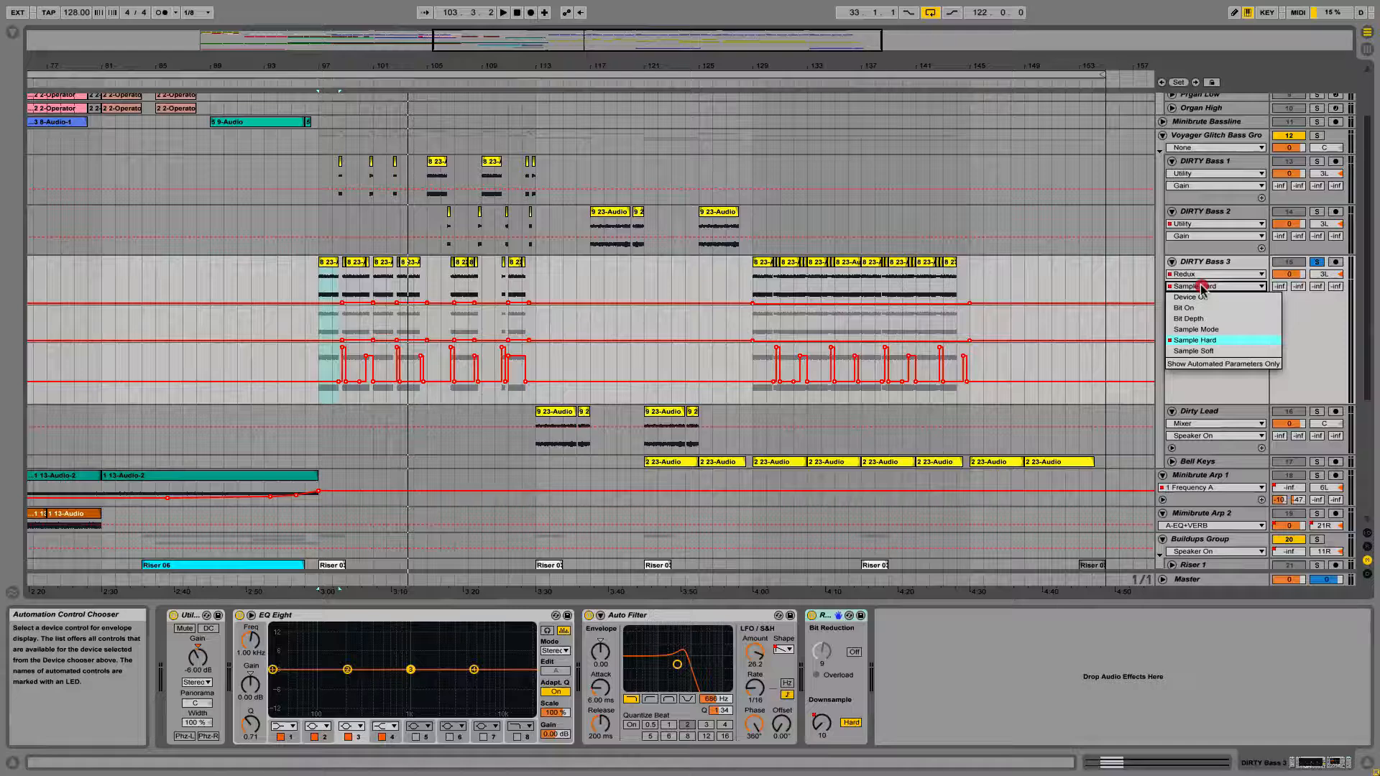
click(1200, 286)
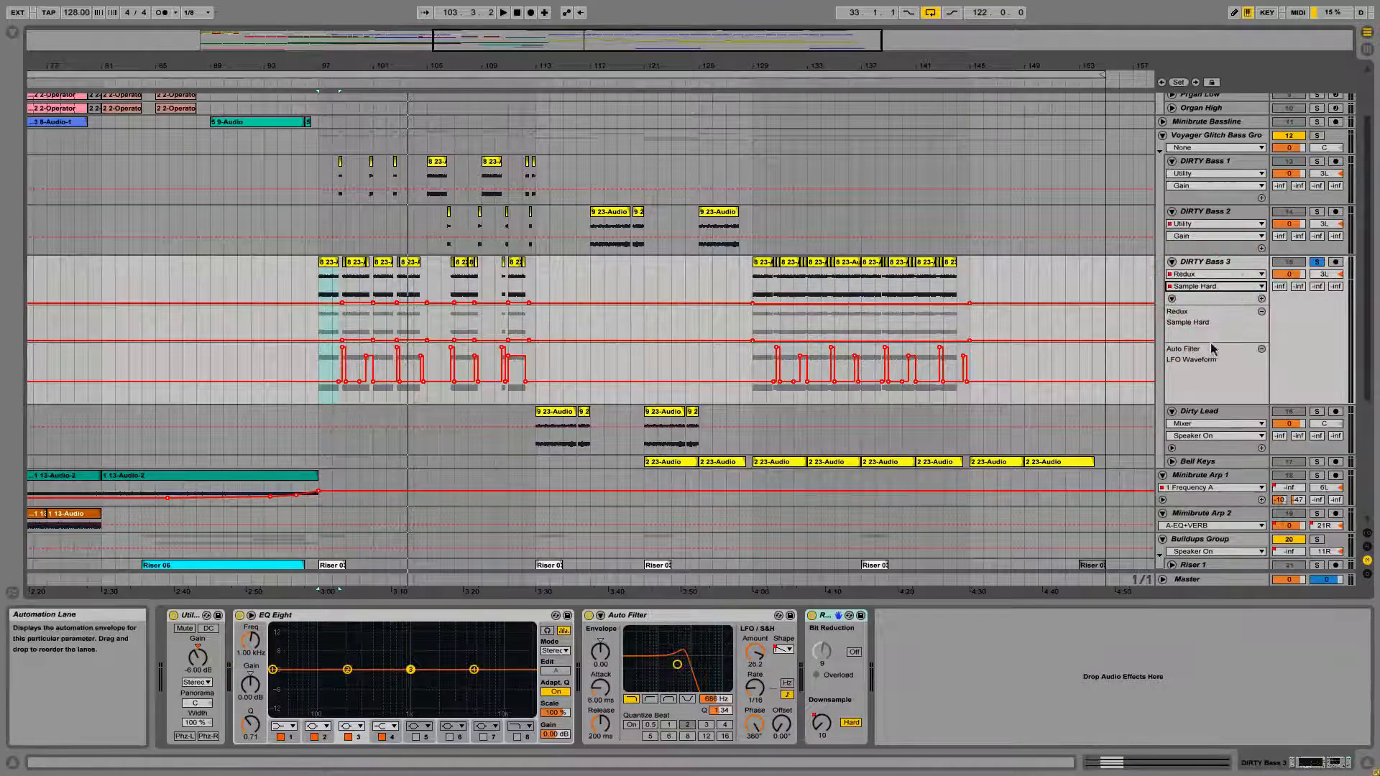
drag(1212, 343, 1209, 367)
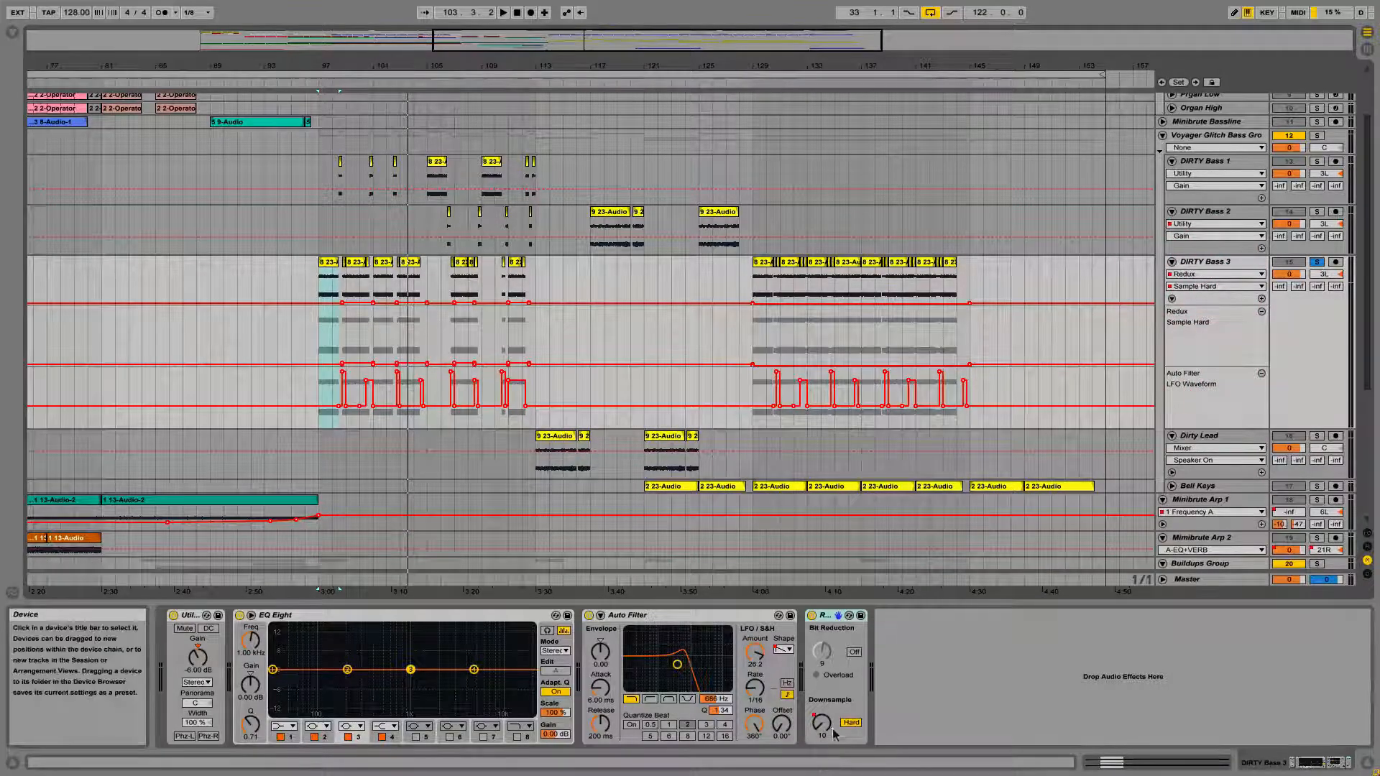
key(space)
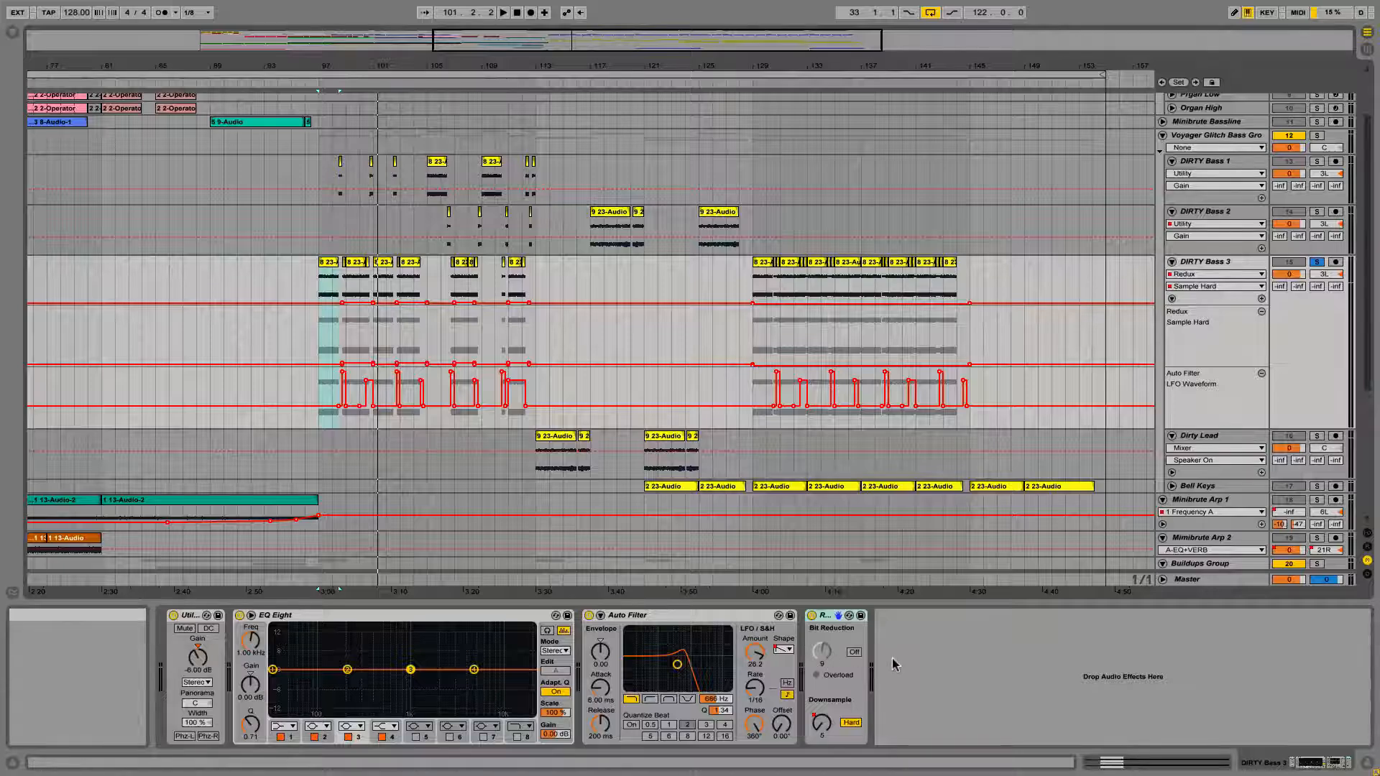
Select the short DIRTY Bass 3 clip at bar 98.4 and play the soloed track from it.
drag(407, 66, 407, 144)
drag(511, 68, 511, 86)
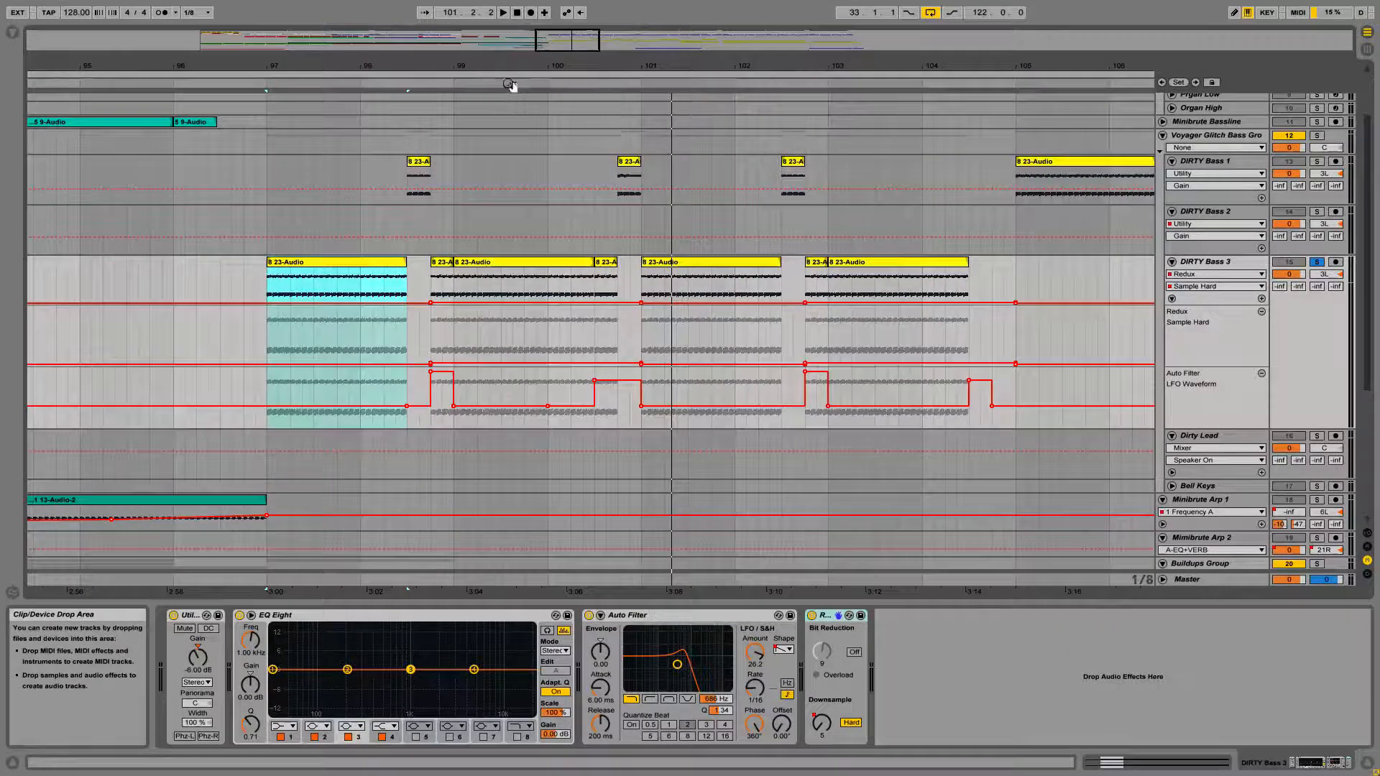
click(443, 266)
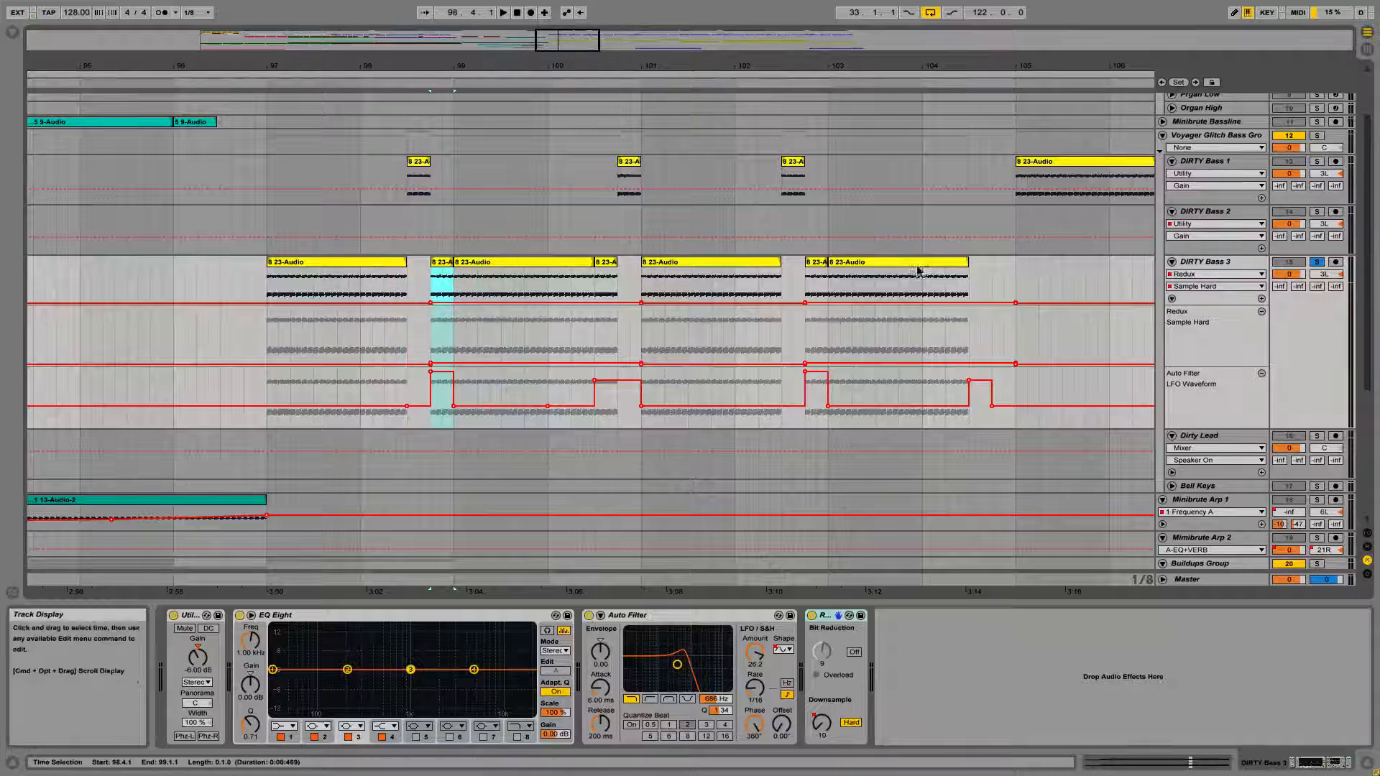
key(space)
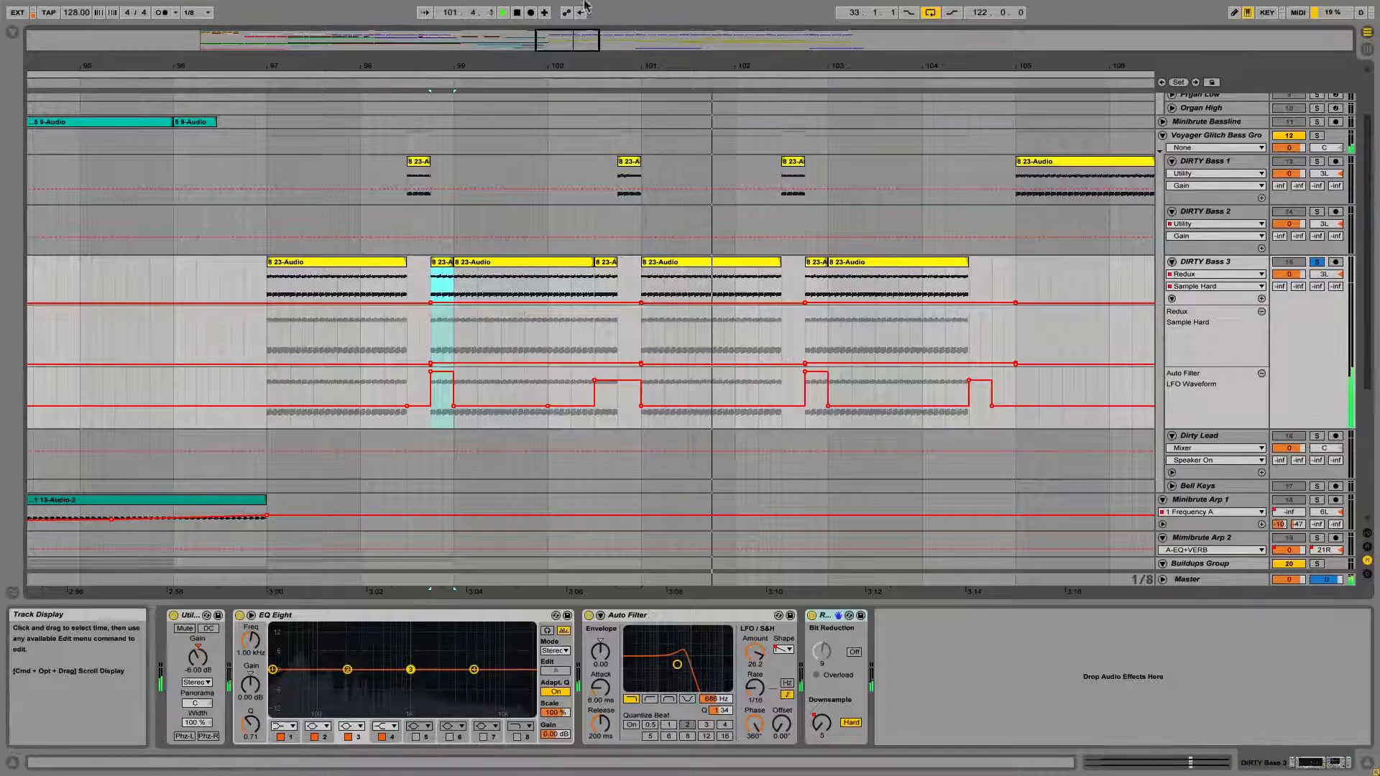
key(space)
Try the free Hz rate on the DIRTY Bass 3 Auto Filter's LFO, return it to tempo sync, and bring up its LFO Offset.
drag(570, 38, 568, 43)
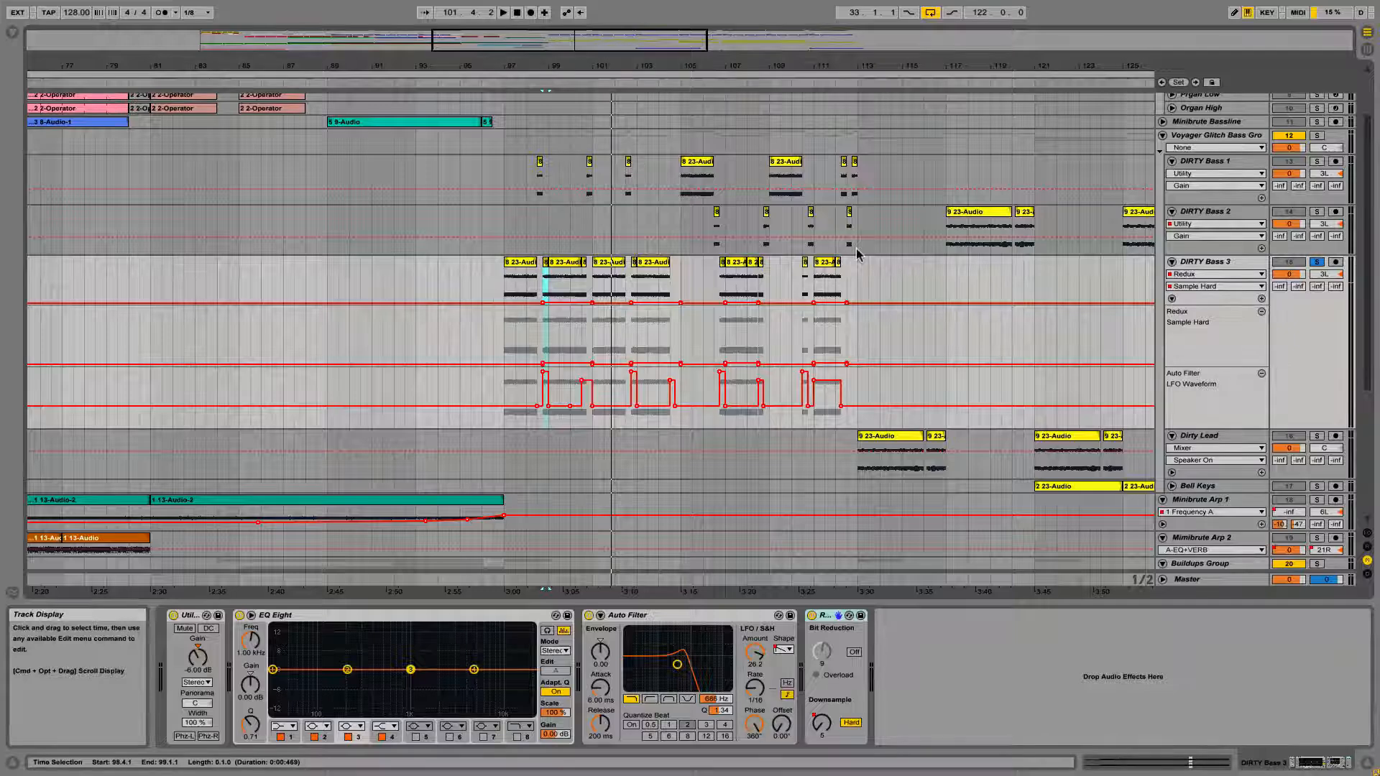
click(695, 633)
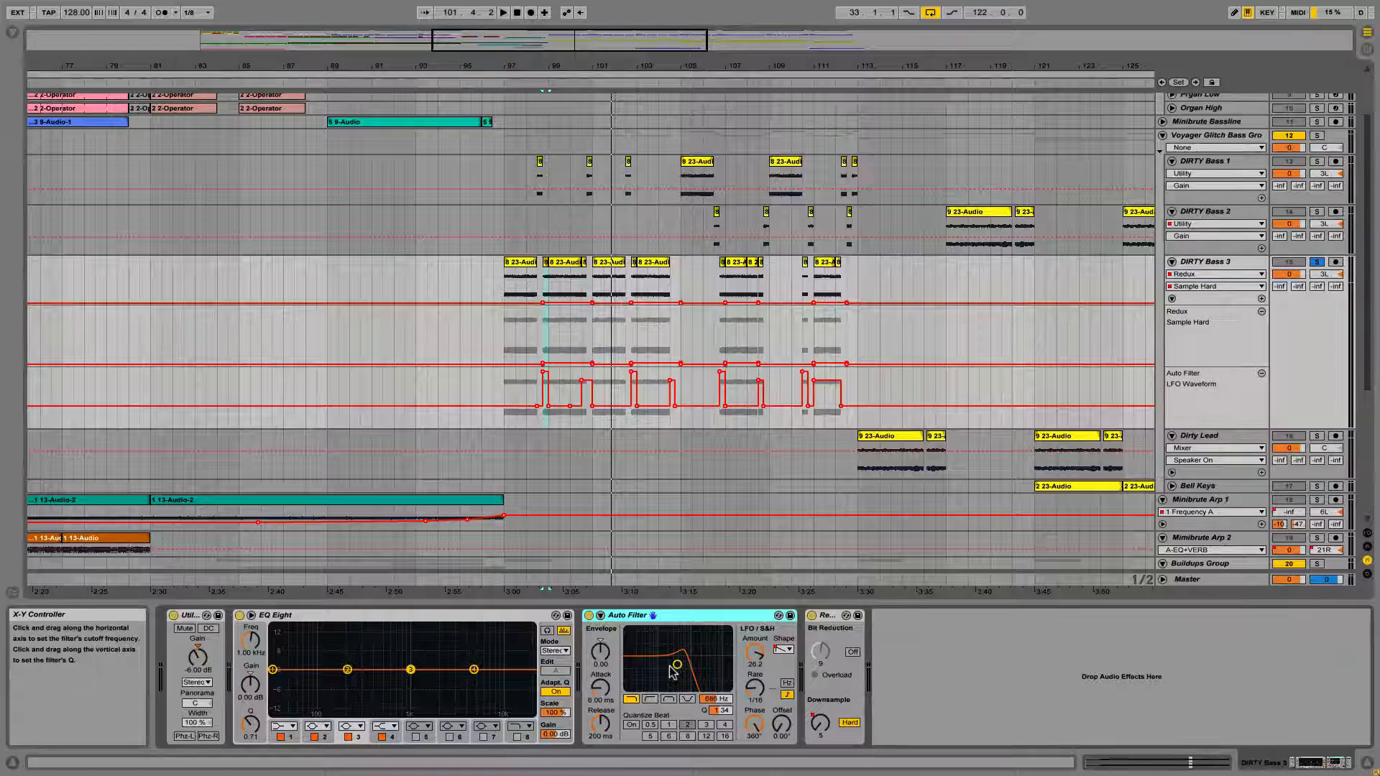
click(787, 683)
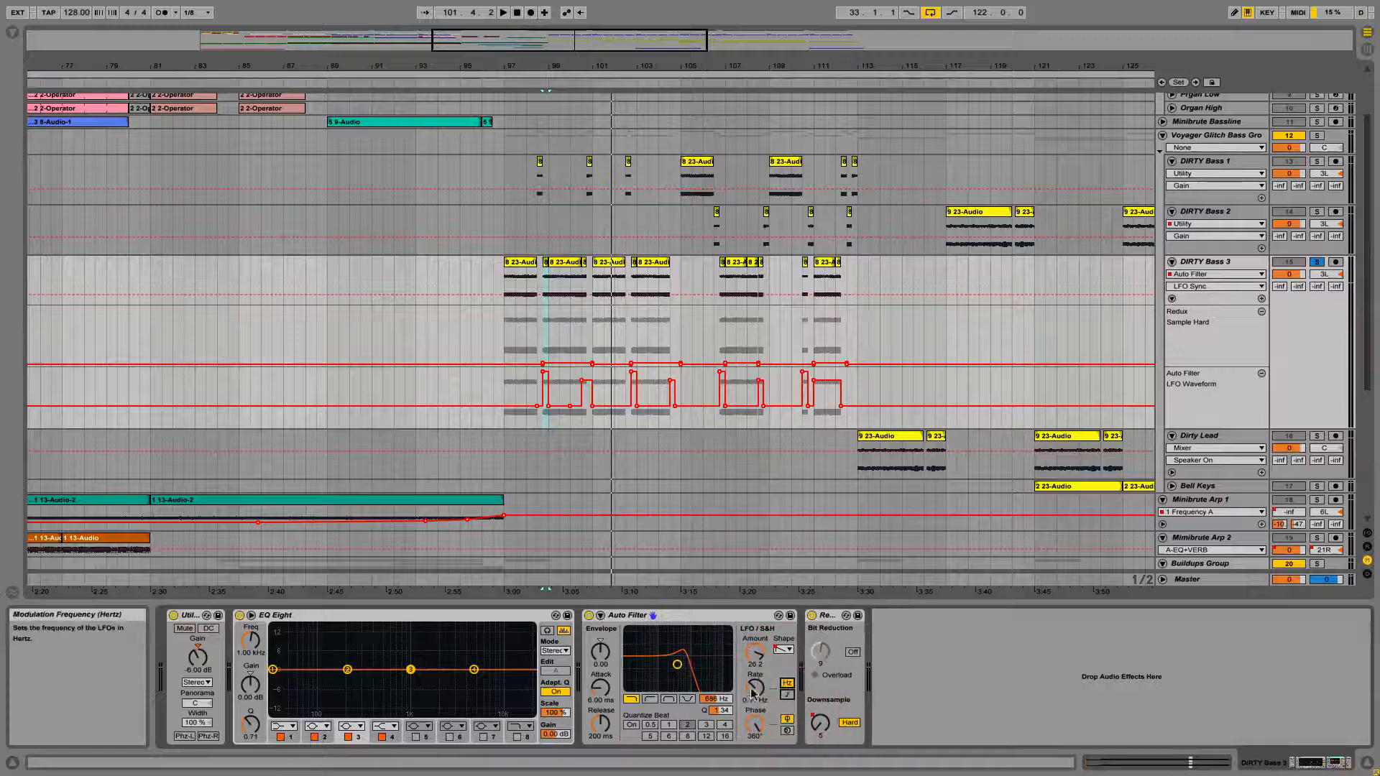
click(787, 696)
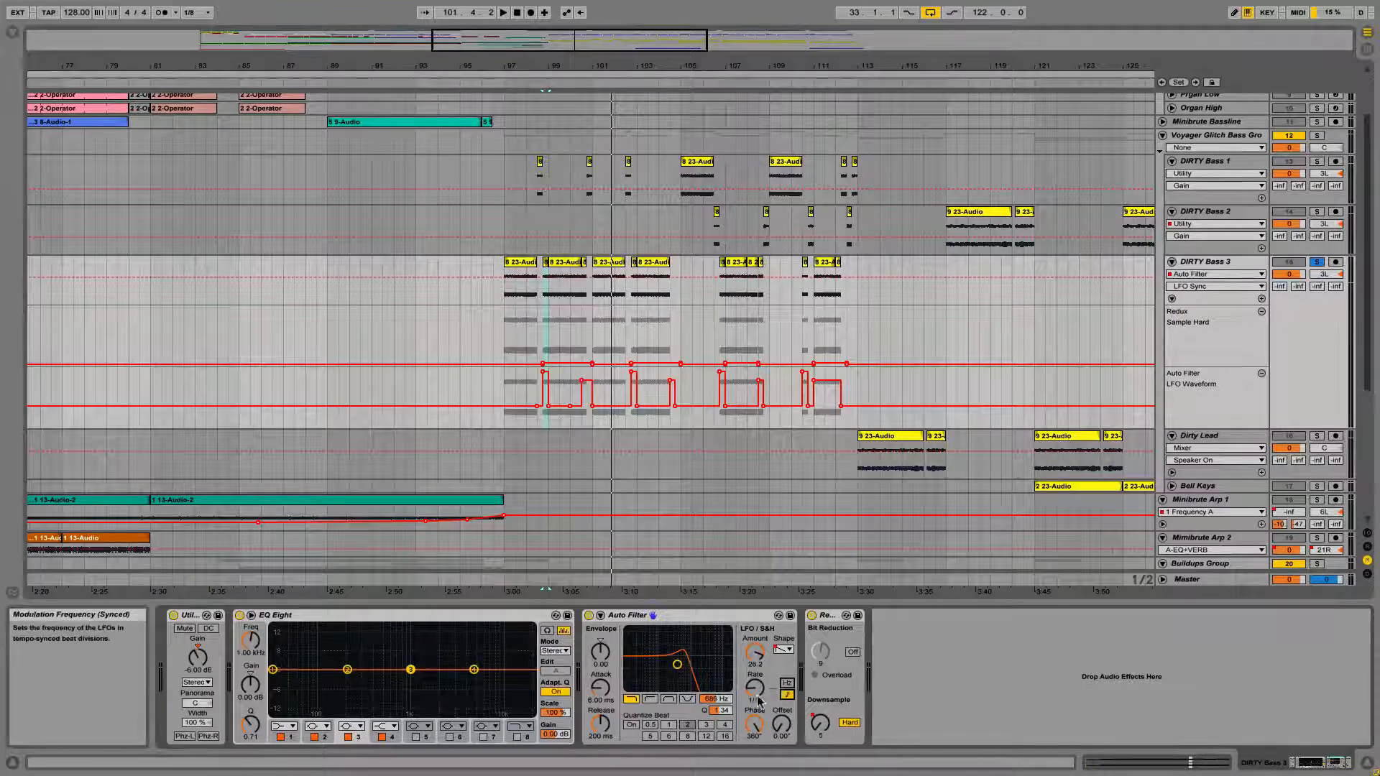
click(777, 730)
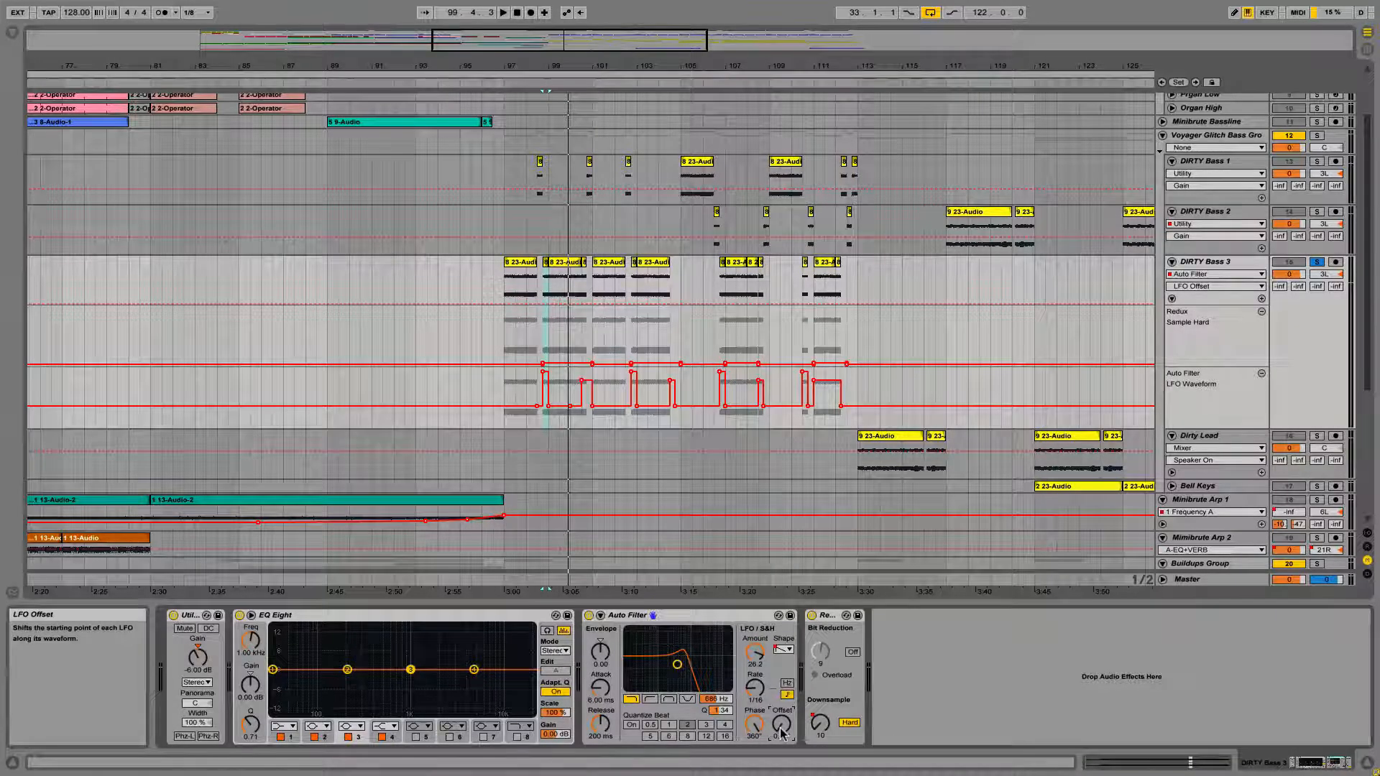
drag(783, 729, 785, 775)
Play the soloed DIRTY Bass 3 track from bar 98.4 to hear the filter modulation.
key(space)
key(space)
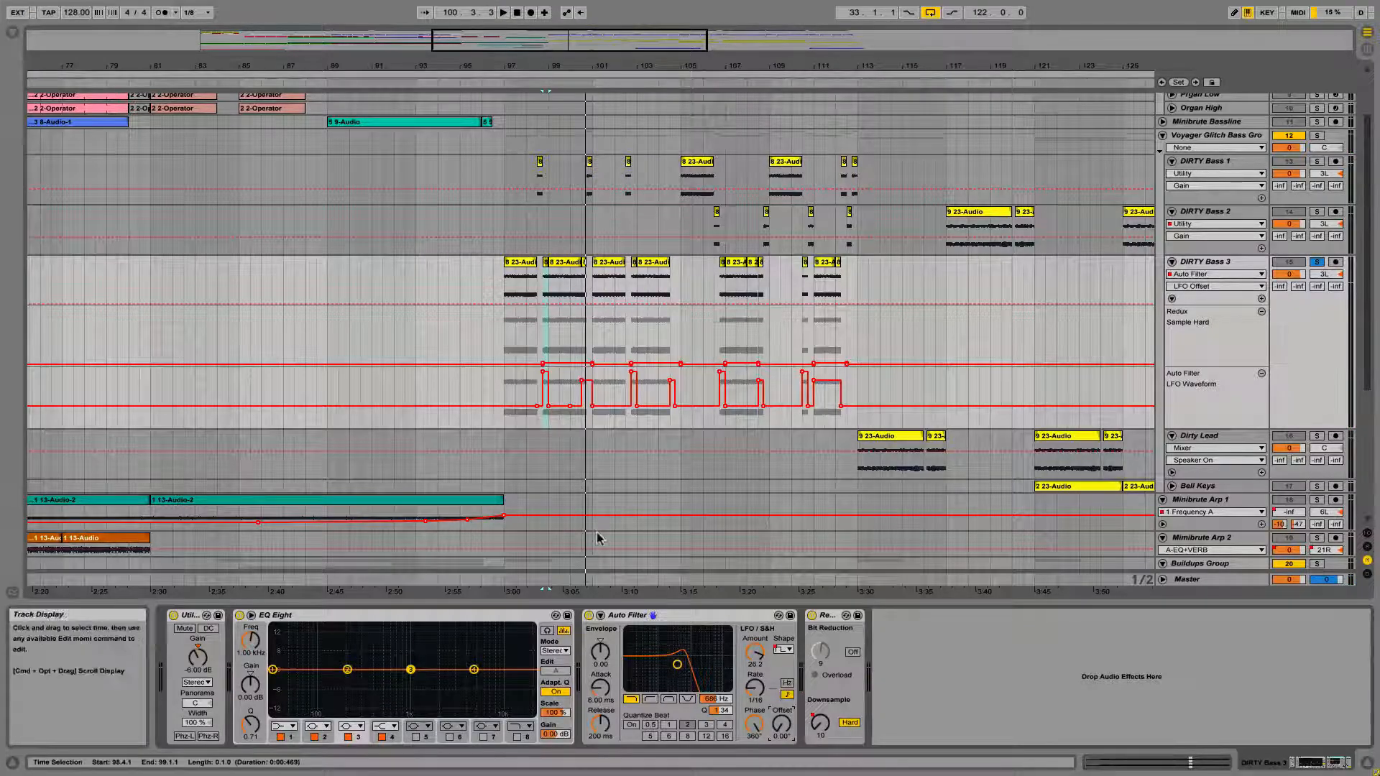
key(space)
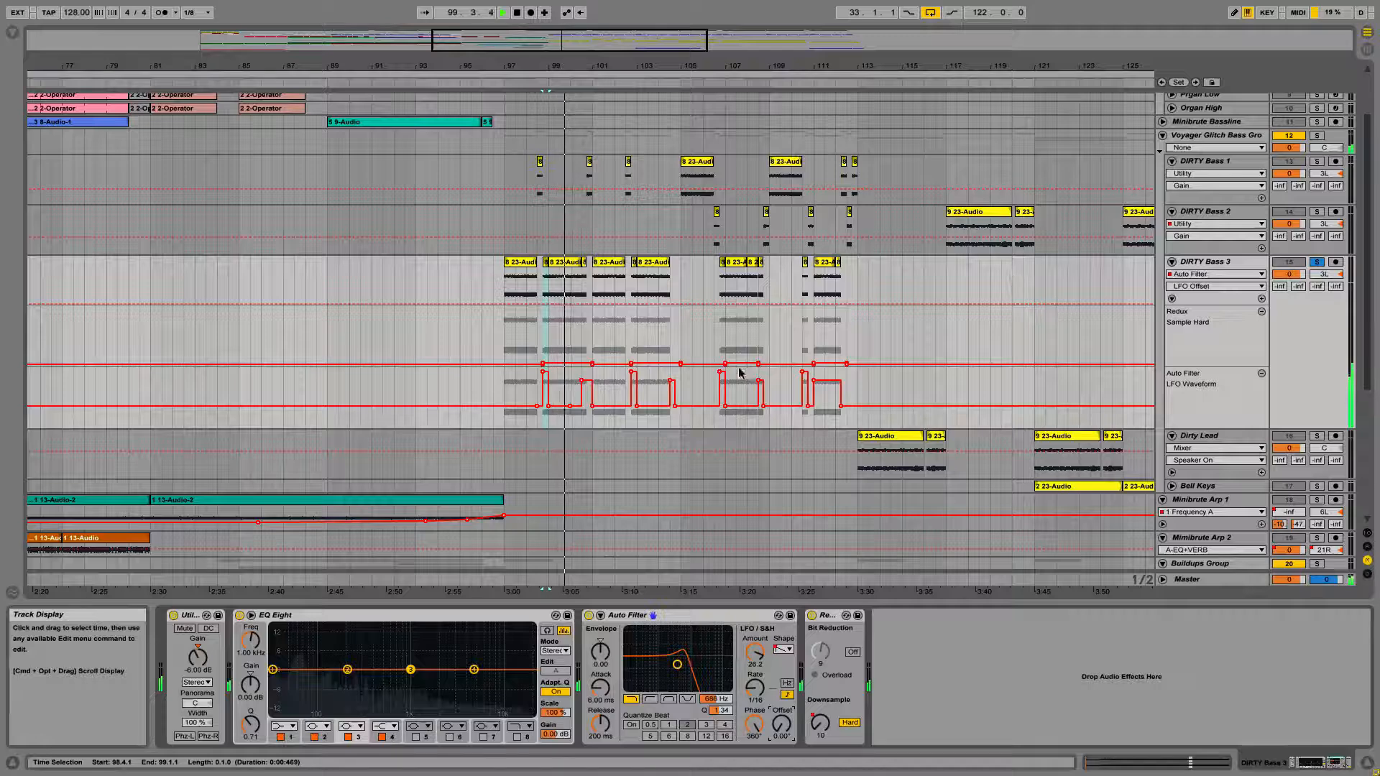
key(space)
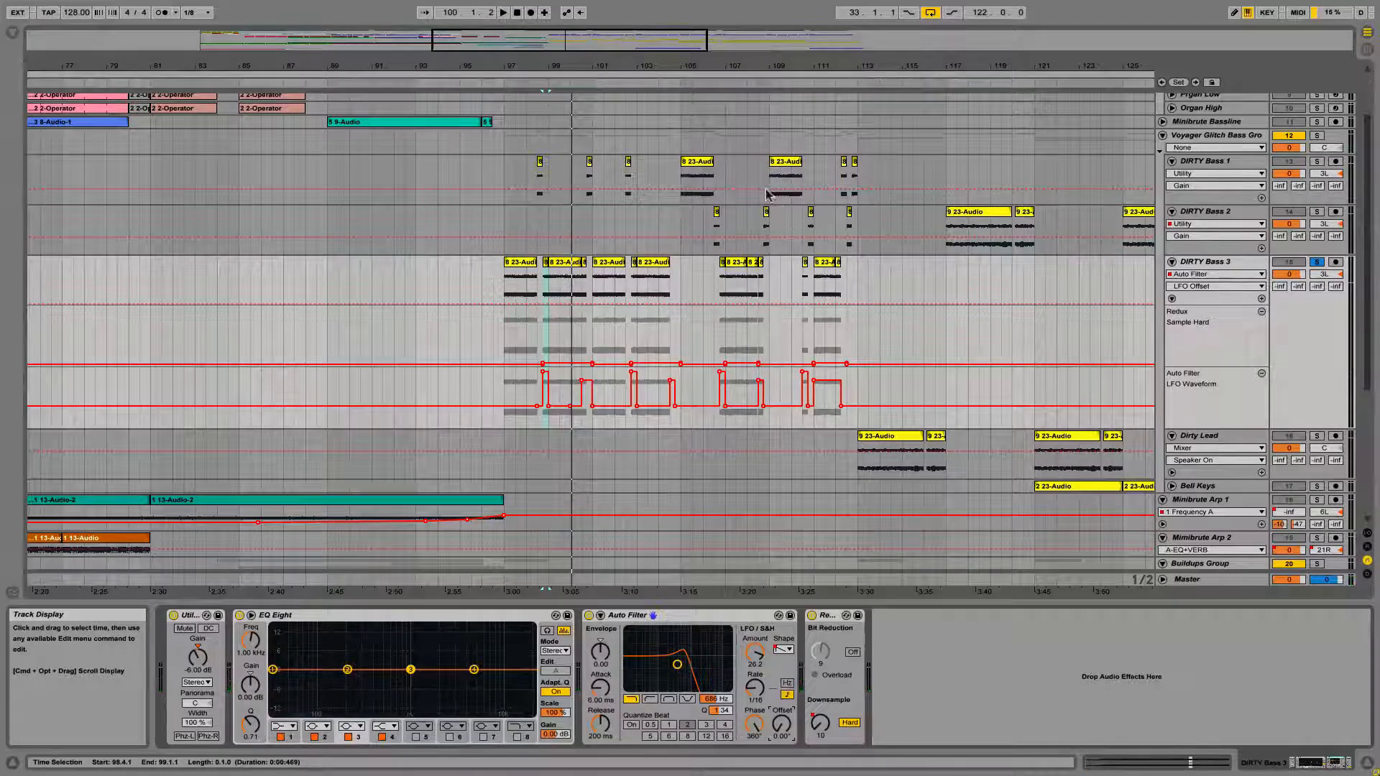
Solo DIRTY Bass 1 with its devices displayed and play it from the clip at bar 105.
click(701, 160)
click(1195, 160)
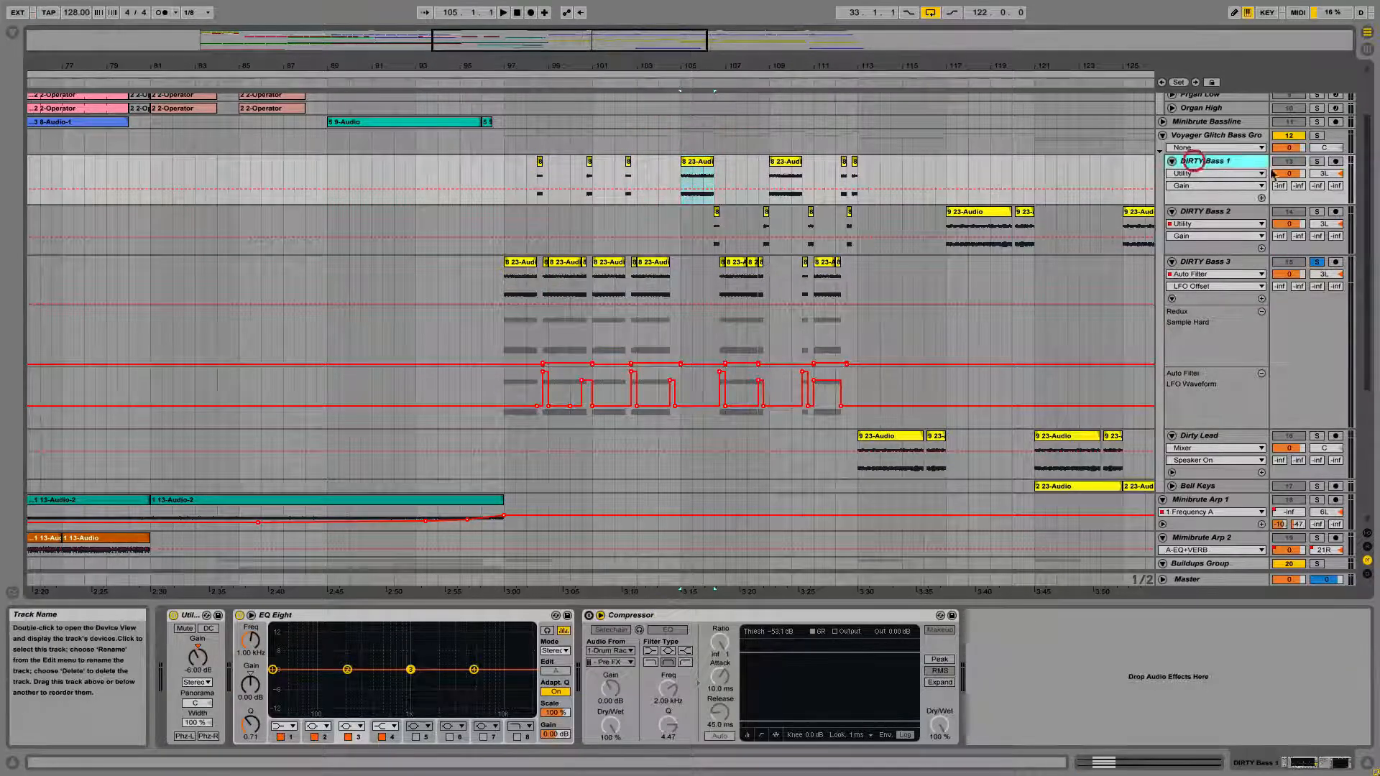
click(1317, 161)
key(space)
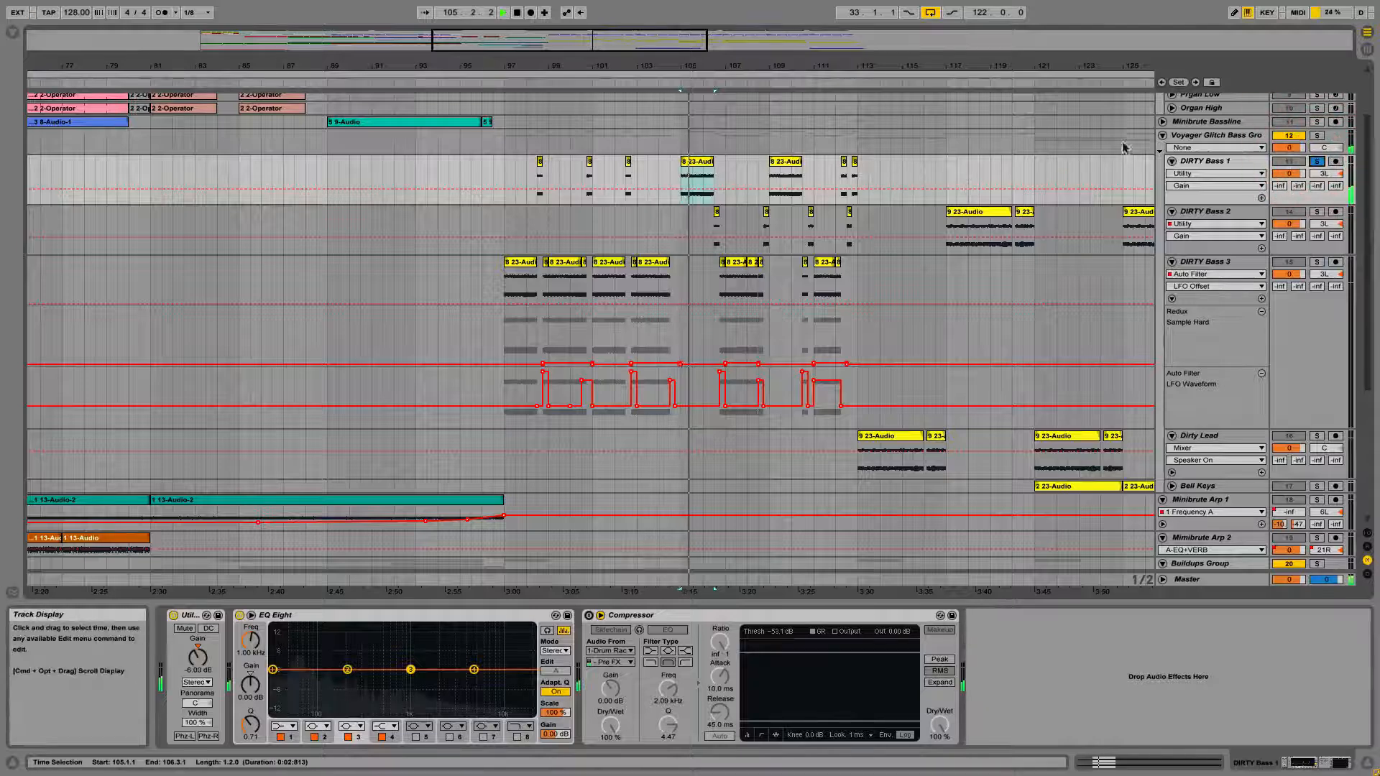
click(1204, 162)
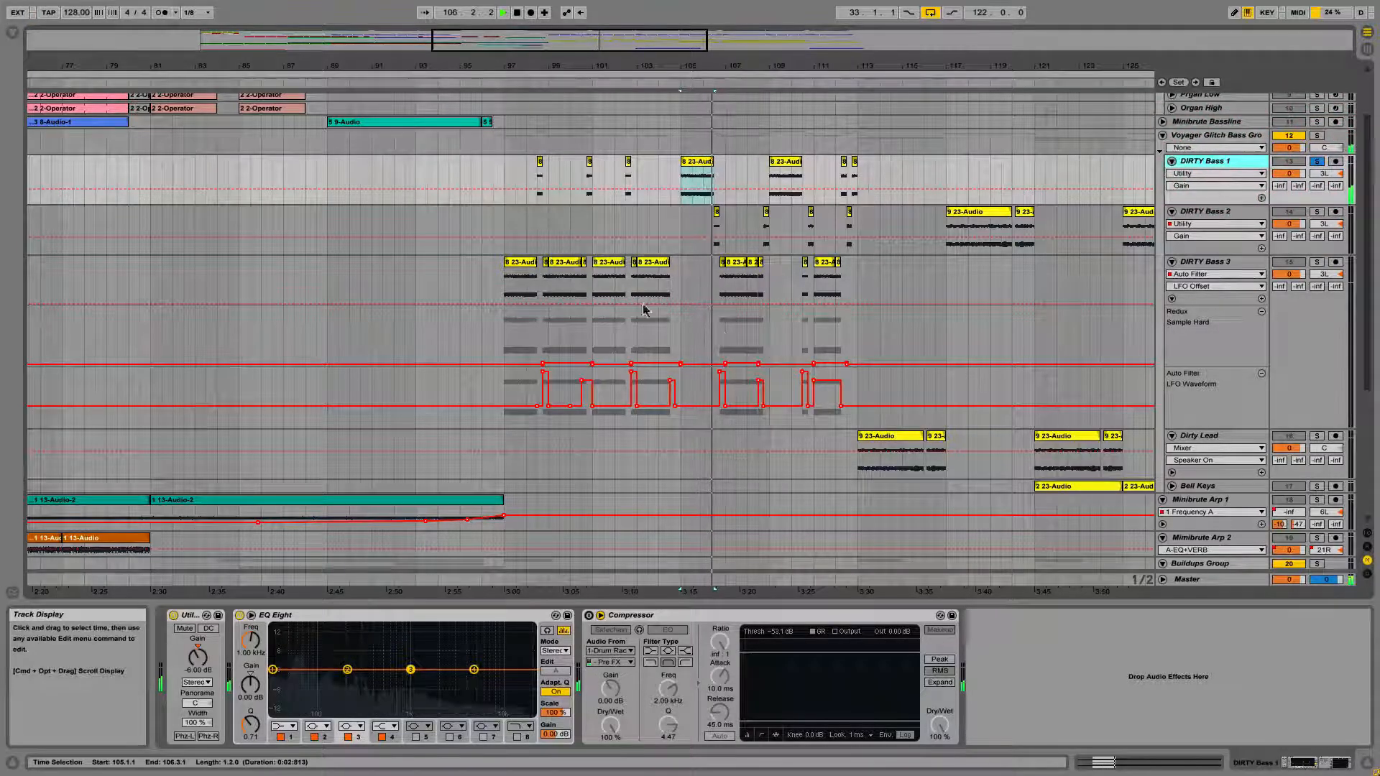
key(space)
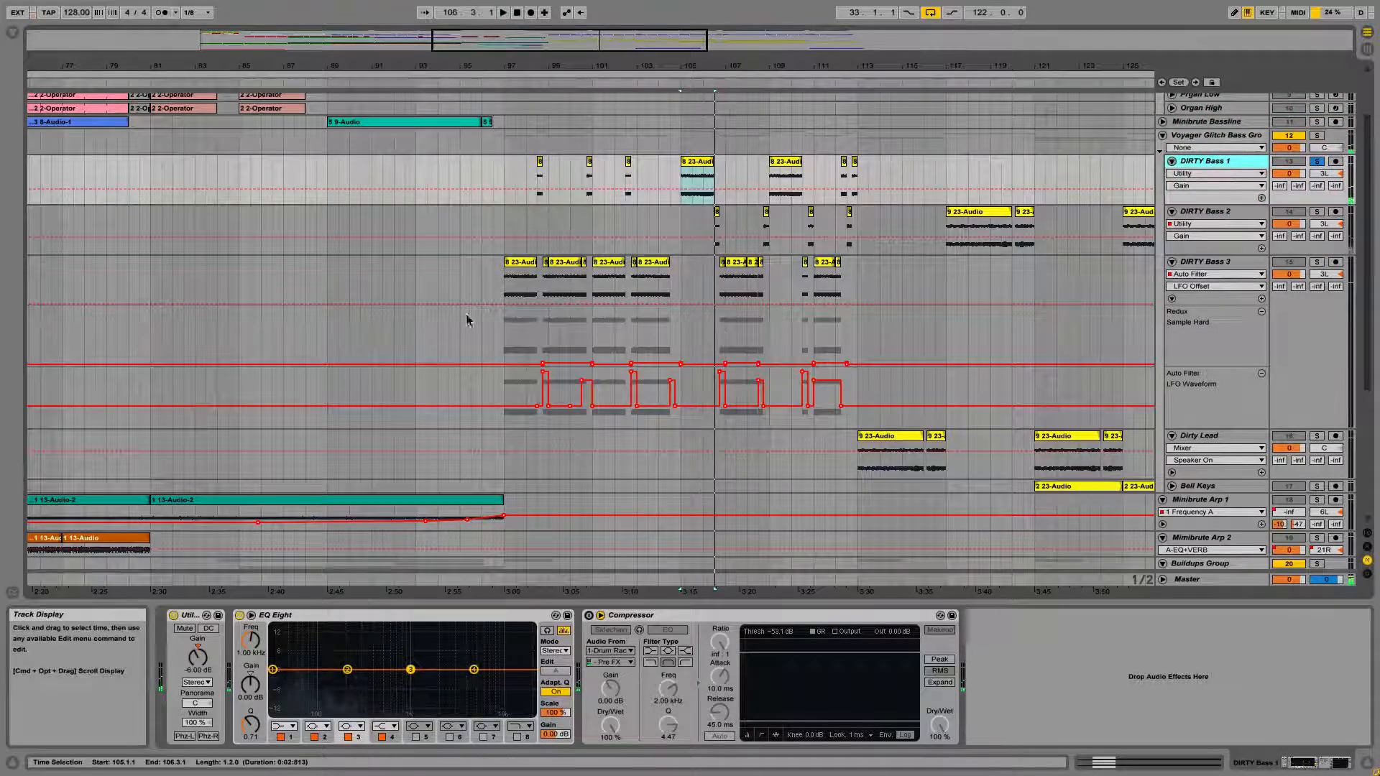
Audition the soloed DIRTY Bass 1 clips from bars 98.3, 100.3, 102.3 and 105.
click(538, 179)
key(space)
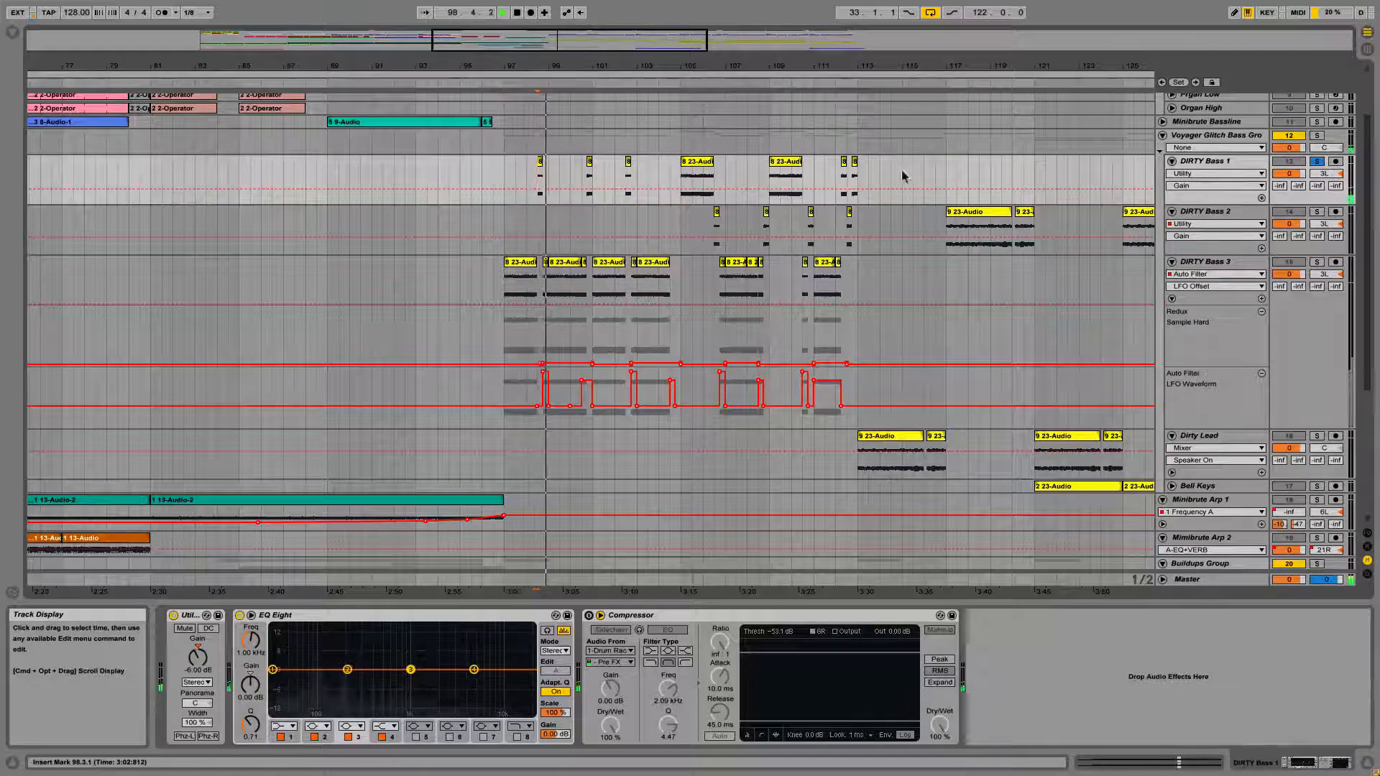
click(582, 178)
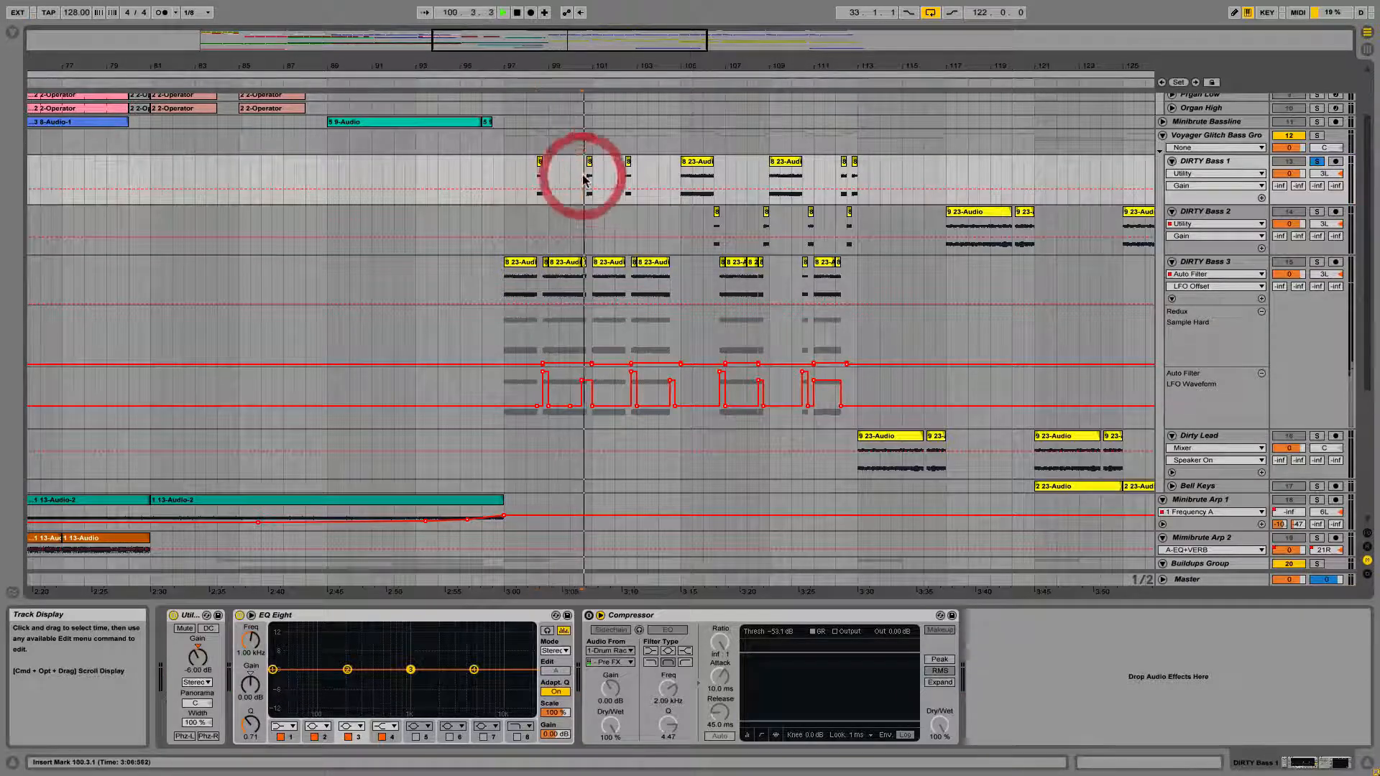
click(625, 178)
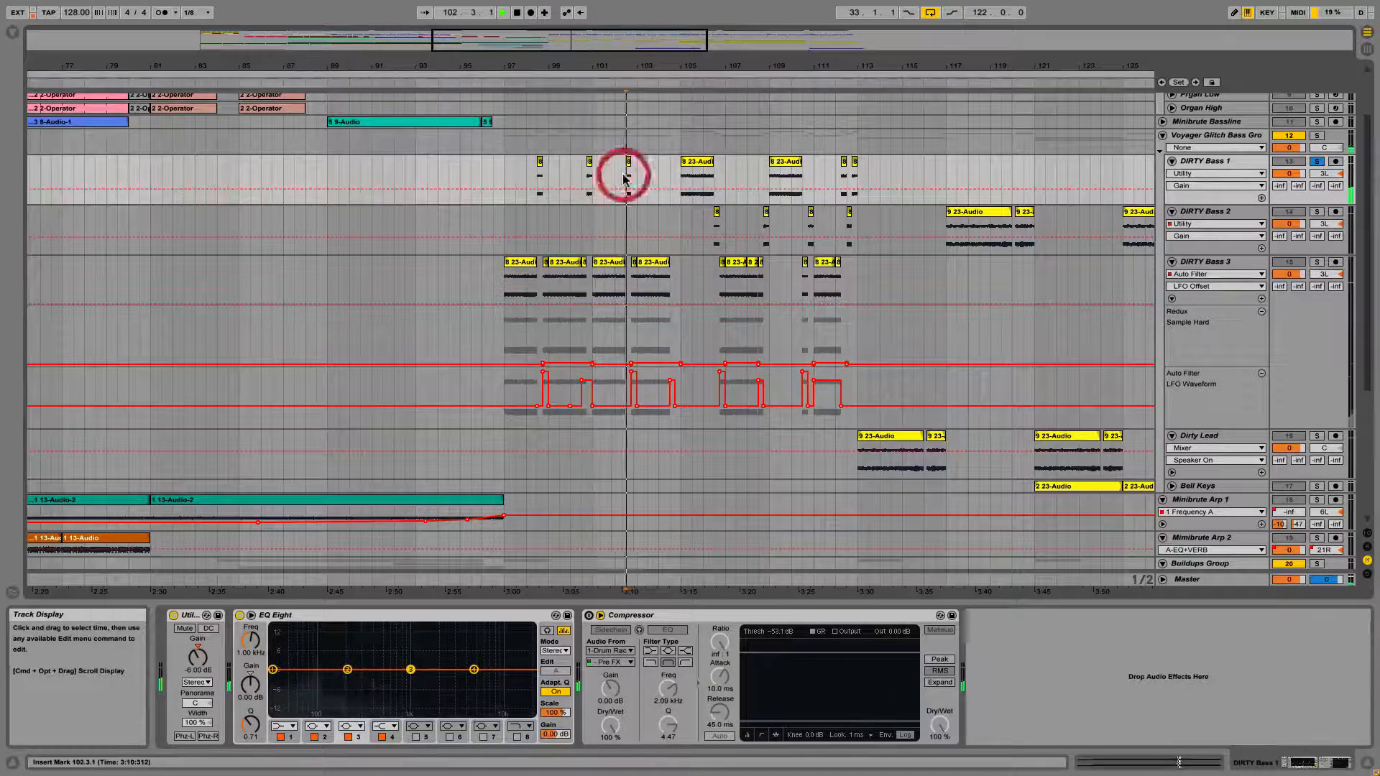
click(681, 178)
key(space)
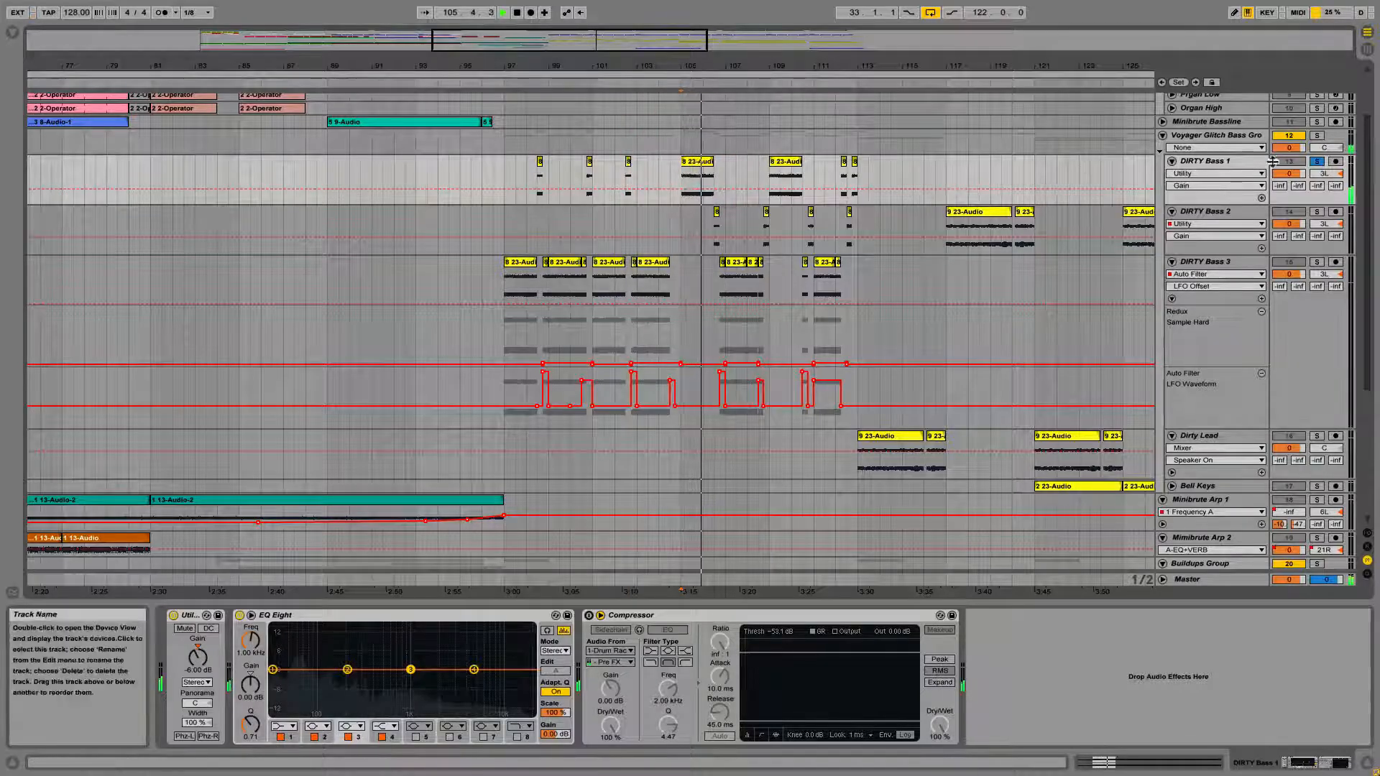
Unsolo DIRTY Bass 1, place the insert marker at bar 97, and select the track's Compressor.
click(1316, 164)
click(504, 176)
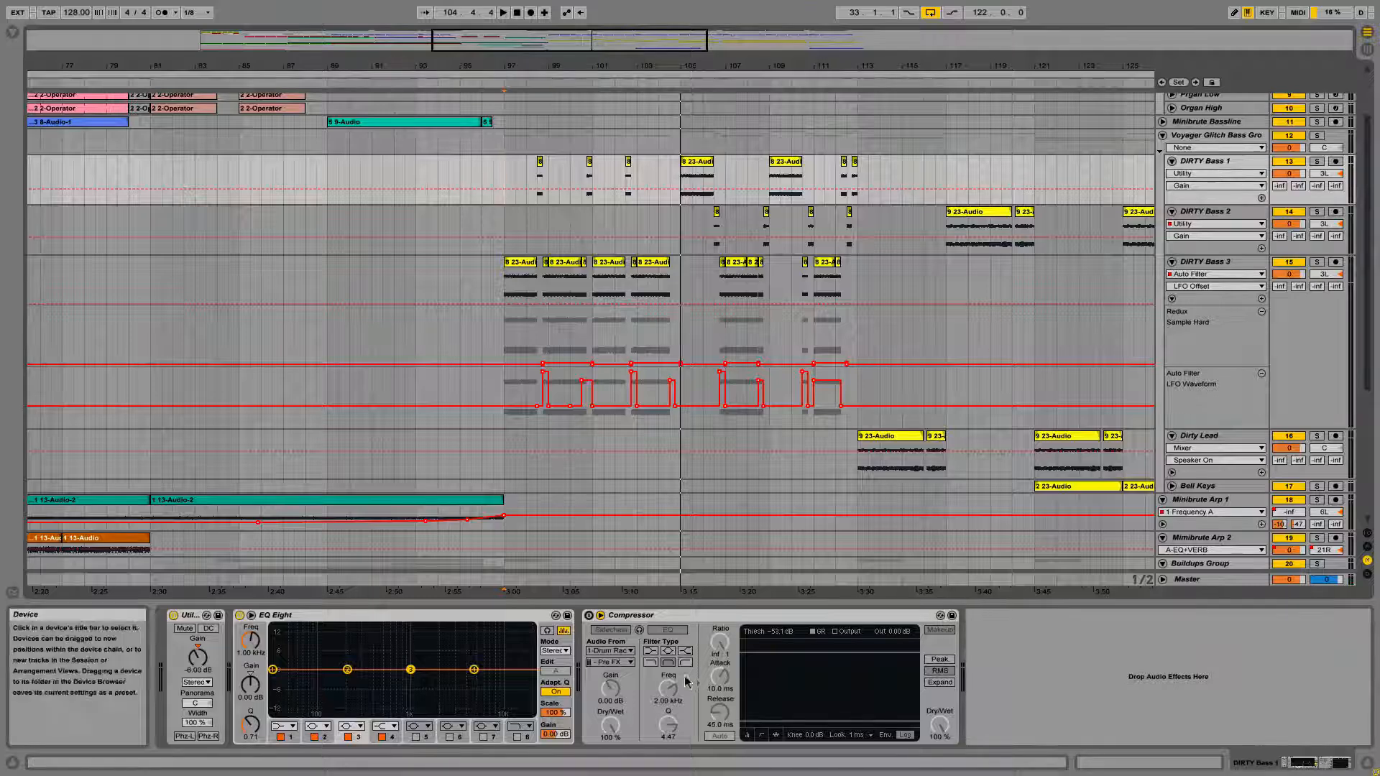
click(632, 615)
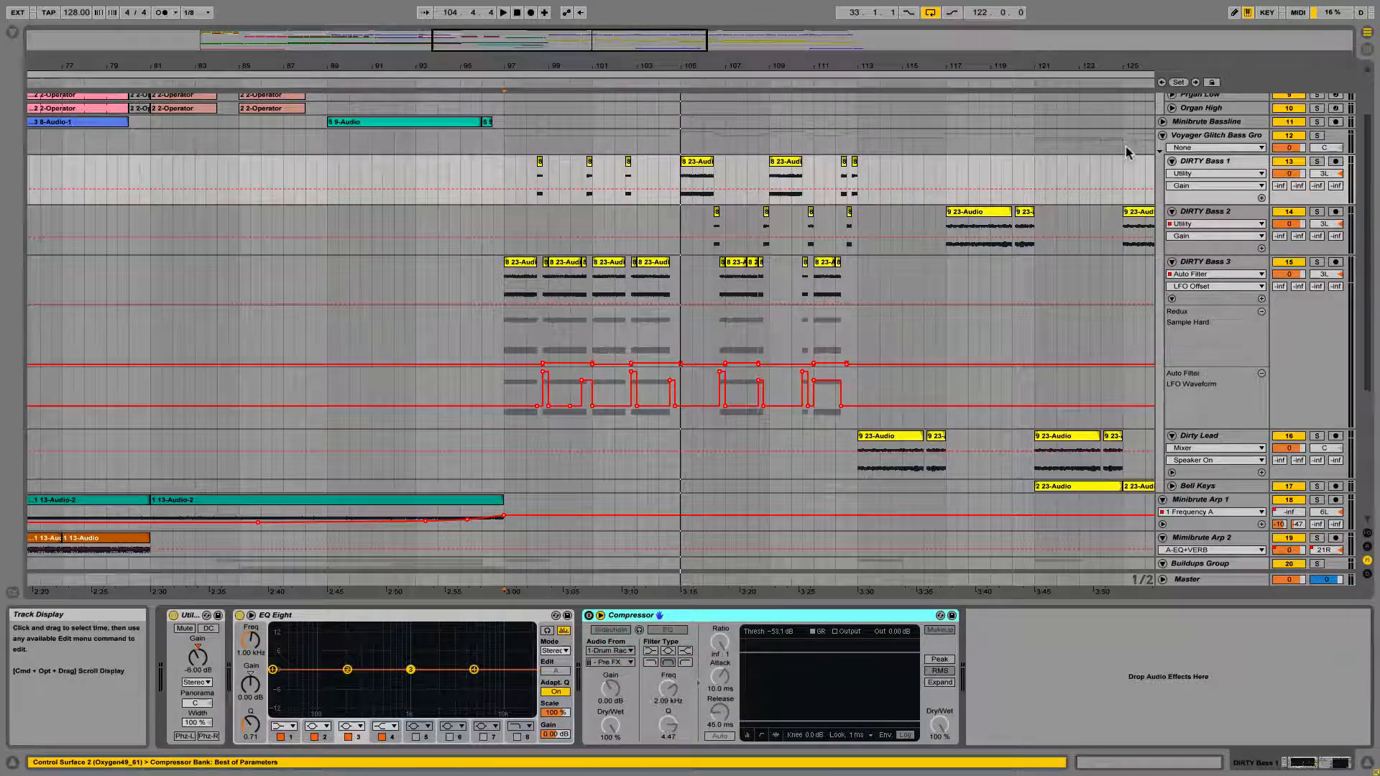
Display the Voyager Glitch Bass Group's devices and examine the CamelCrusher plug-in's settings in its own window.
click(1230, 136)
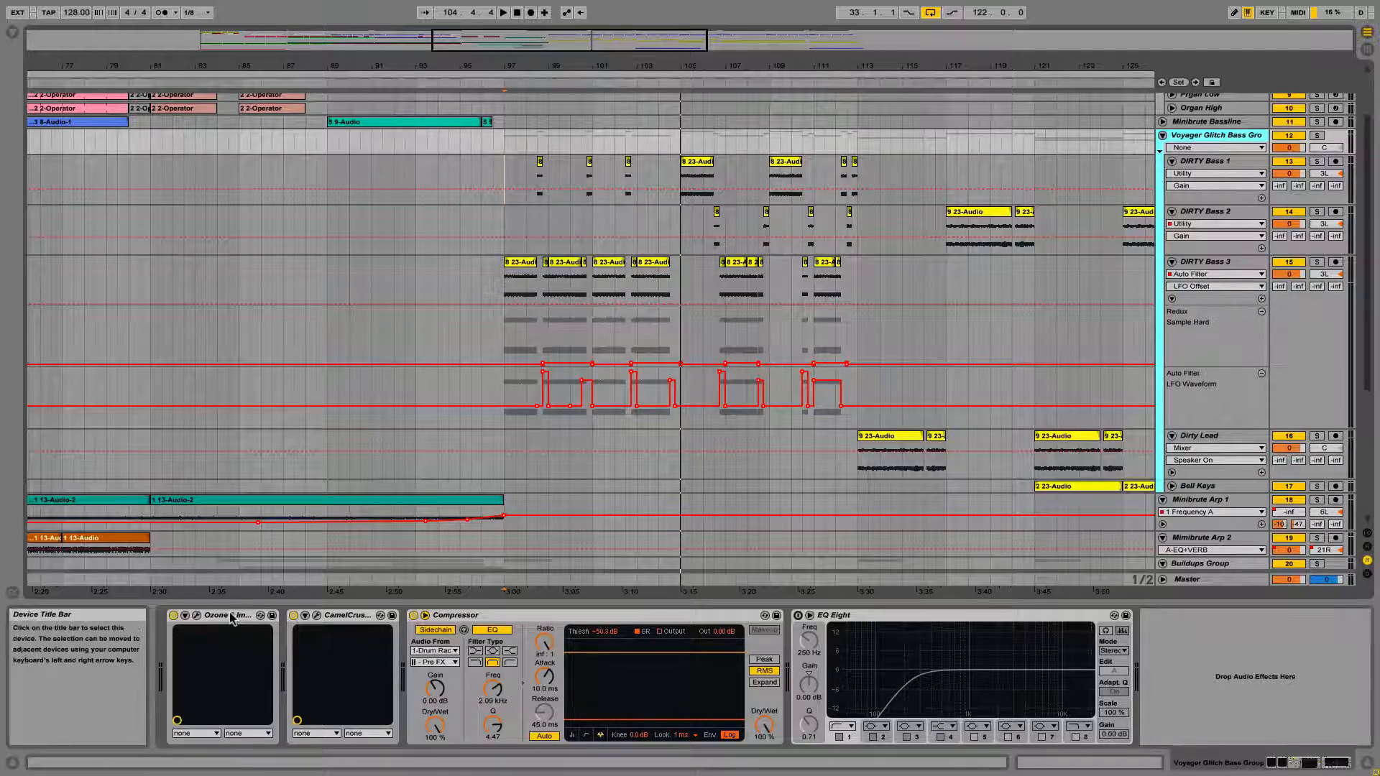
click(317, 616)
drag(993, 91, 954, 185)
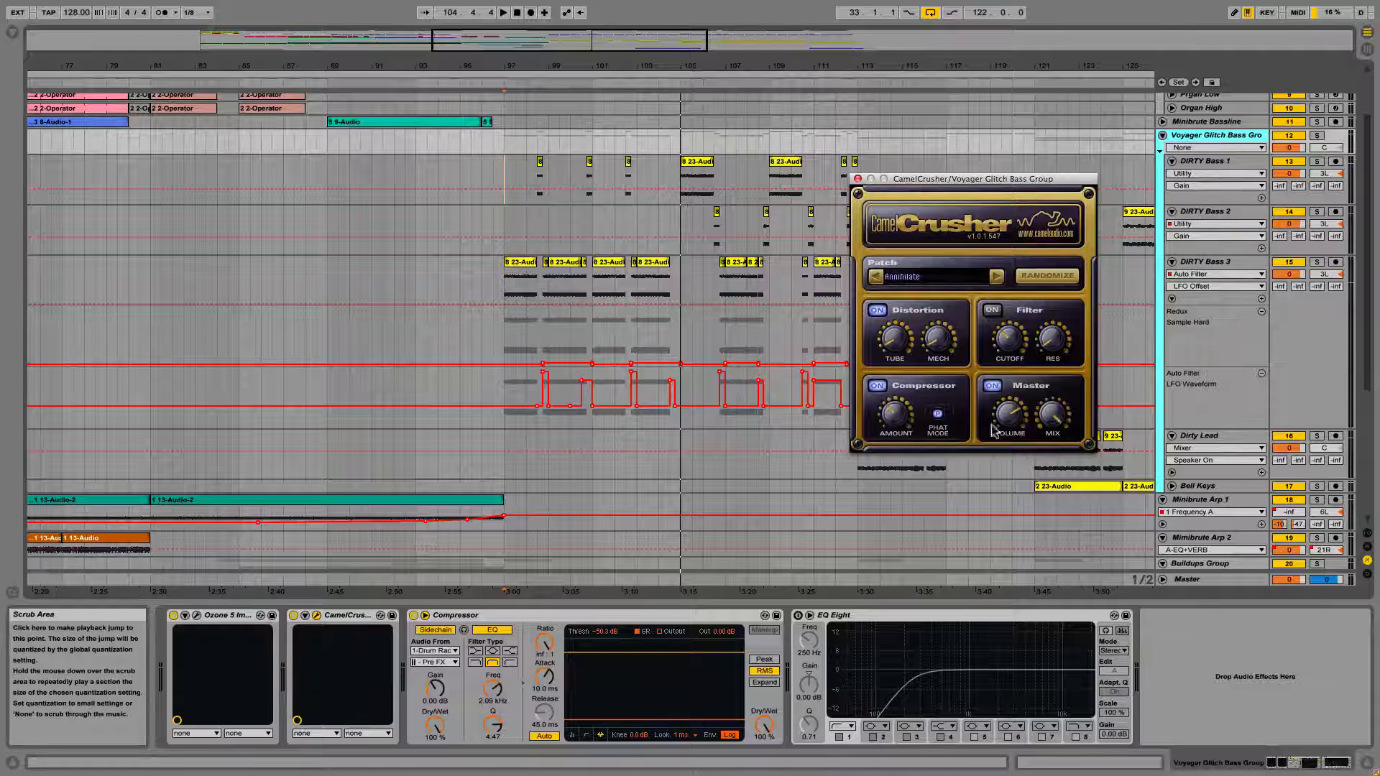
click(857, 180)
Play the full arrangement from bar 97 and from the DIRTY Bass 1 clip at bar 105.
key(space)
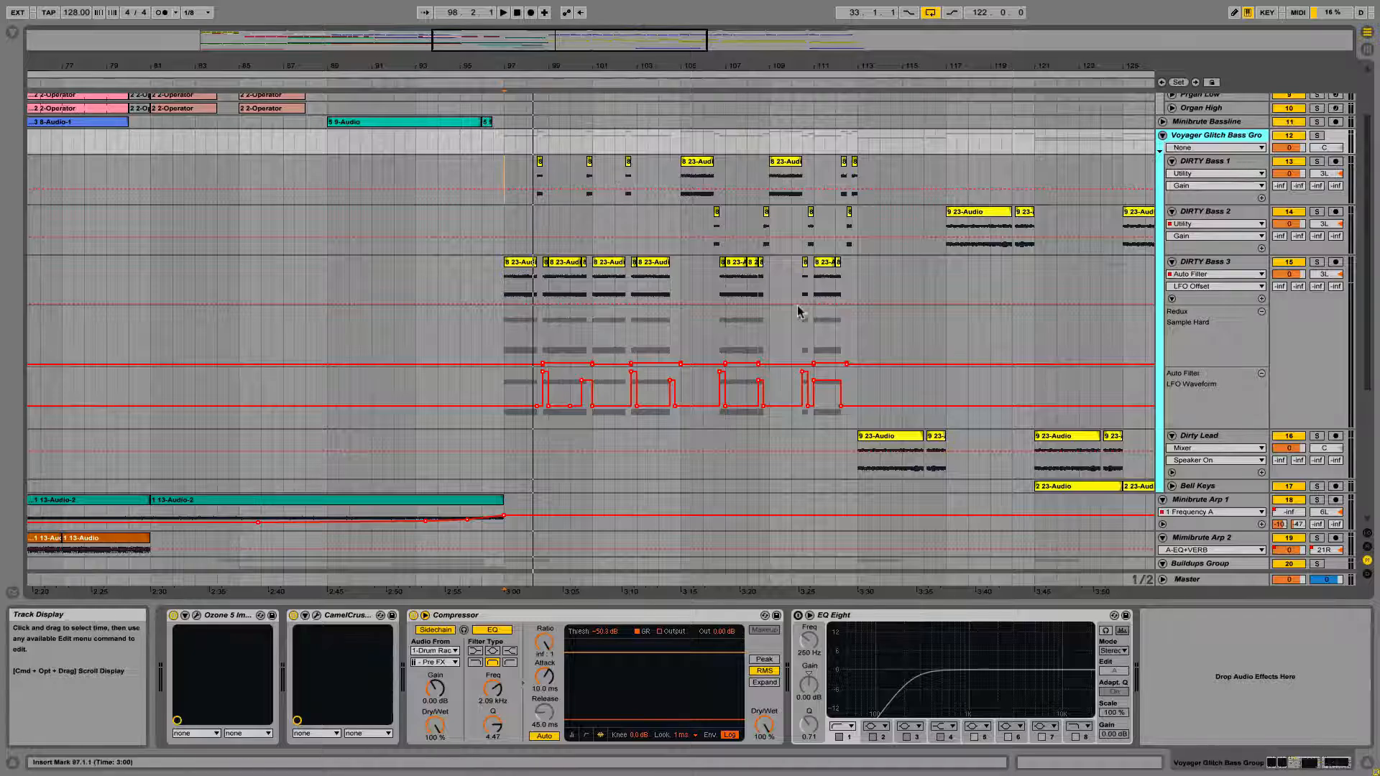
click(693, 162)
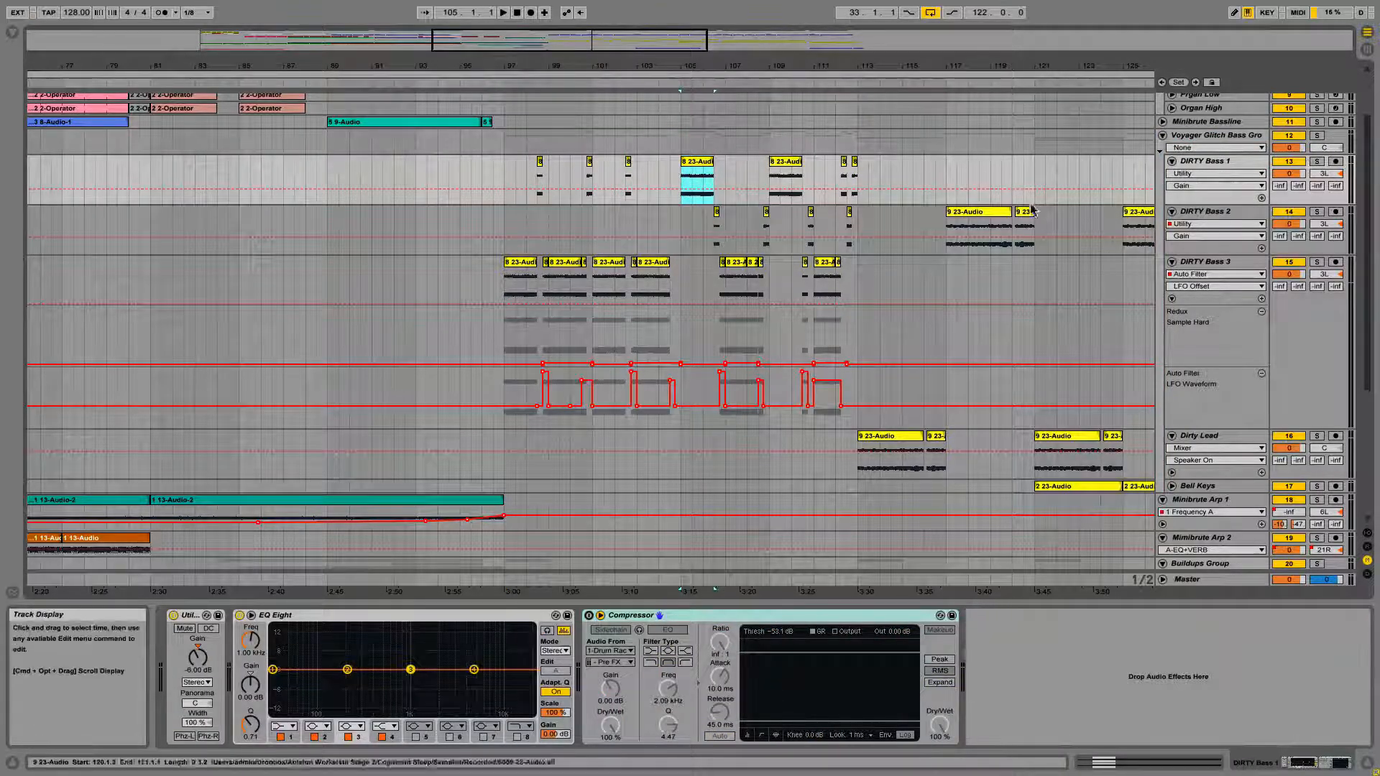
key(space)
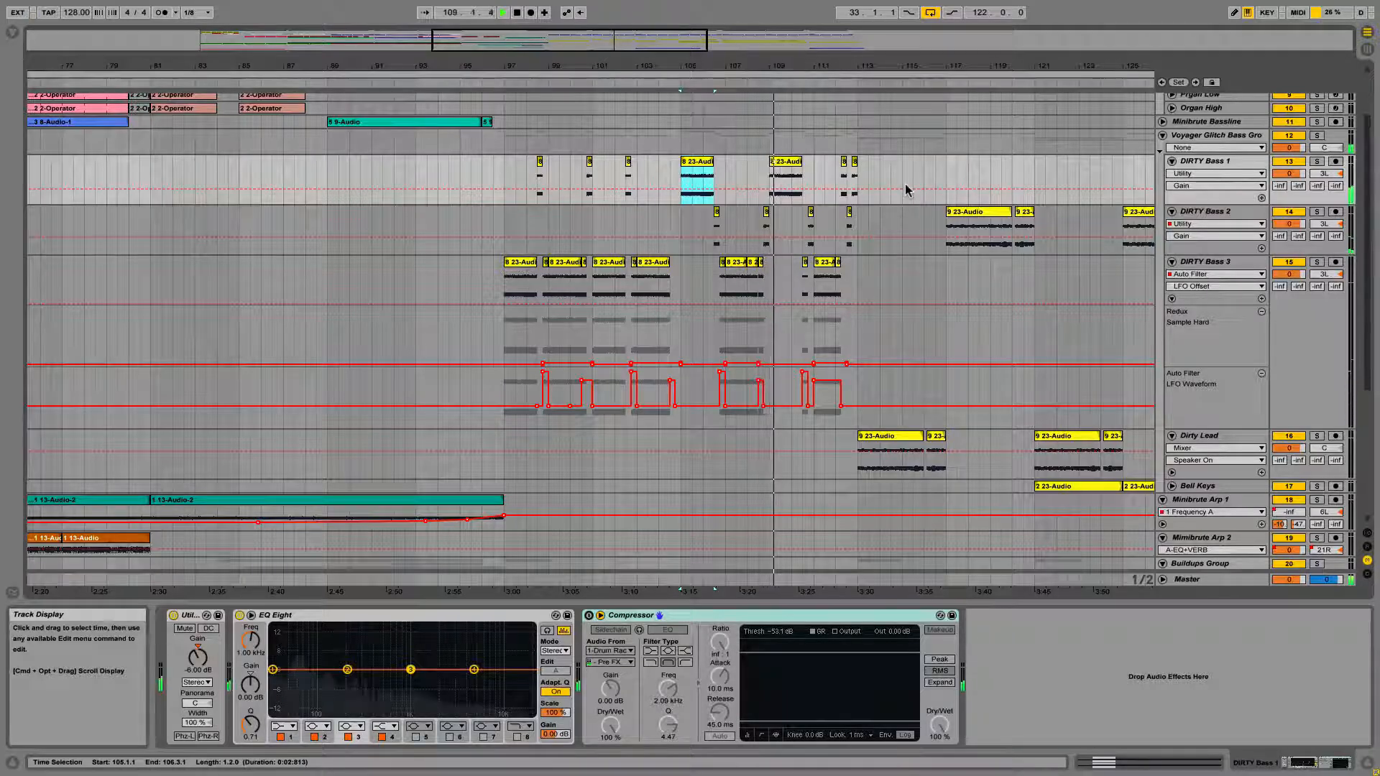
drag(603, 47, 637, 42)
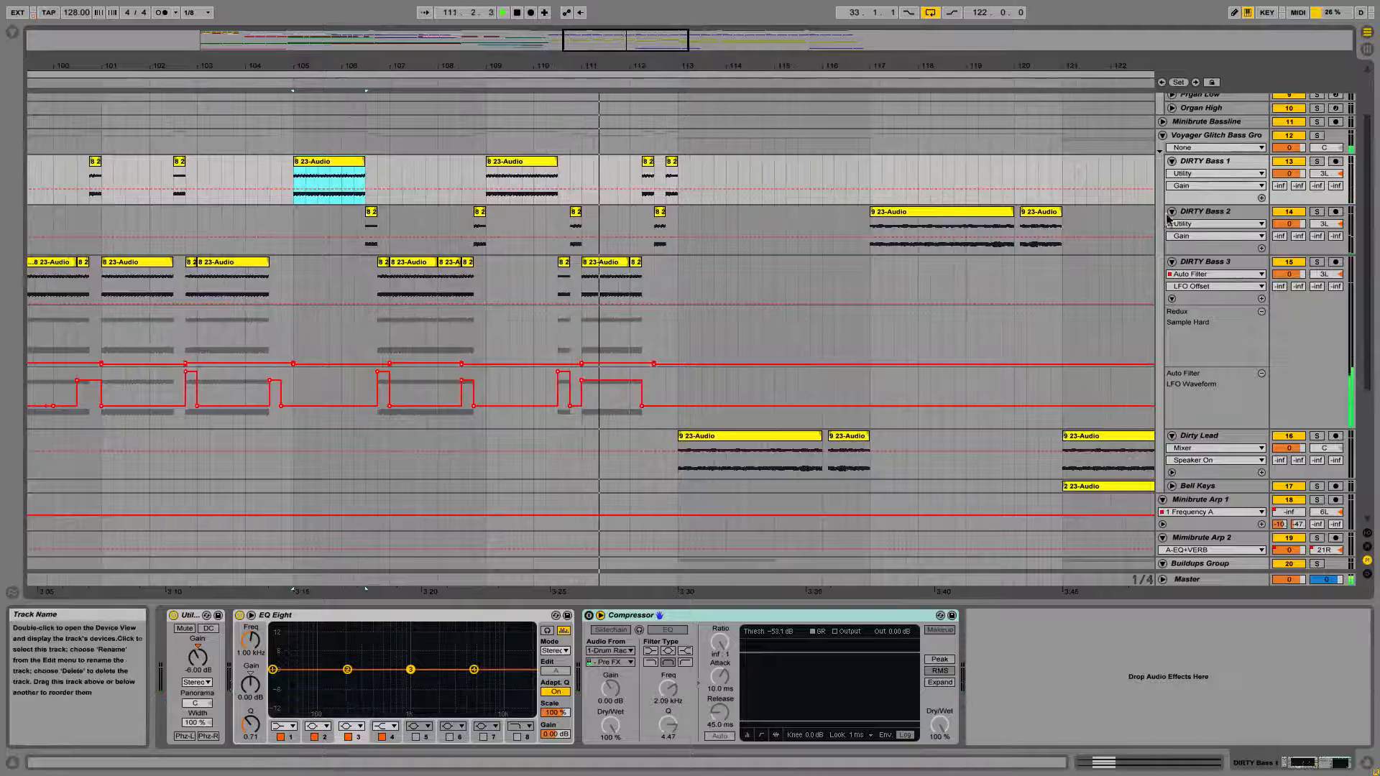
Solo DIRTY Bass 2, try extending its short clip at bar 106.3 to bar 108.2, and undo the extension.
click(1206, 211)
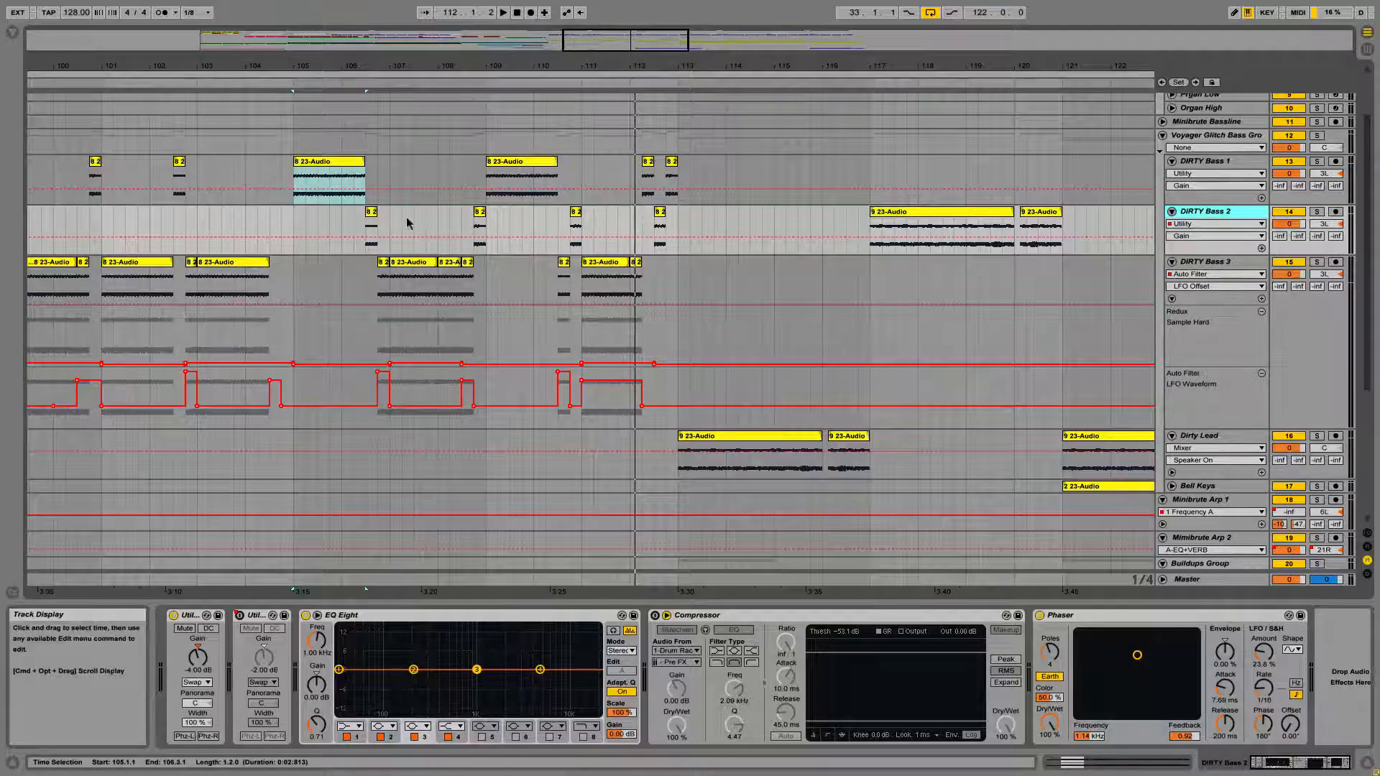
click(371, 213)
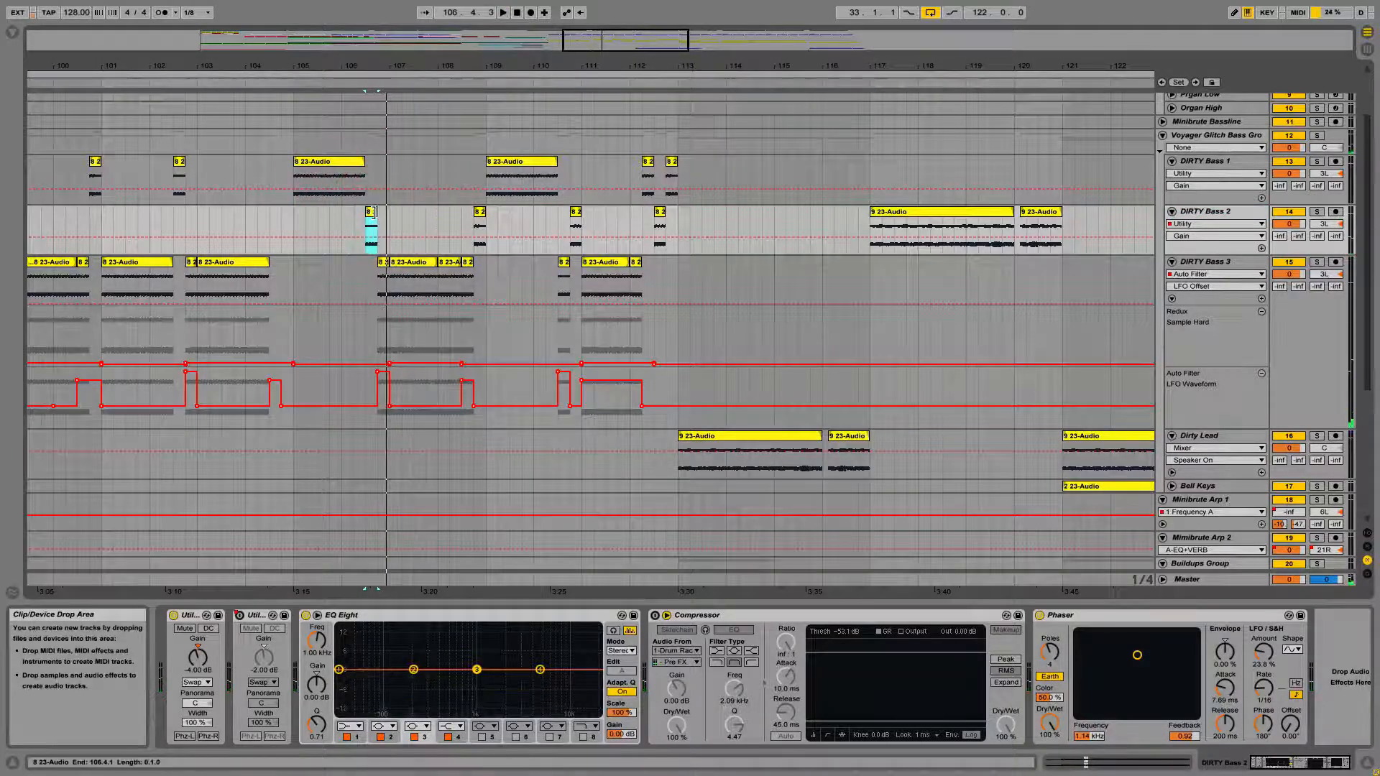
drag(374, 212, 447, 209)
click(1316, 211)
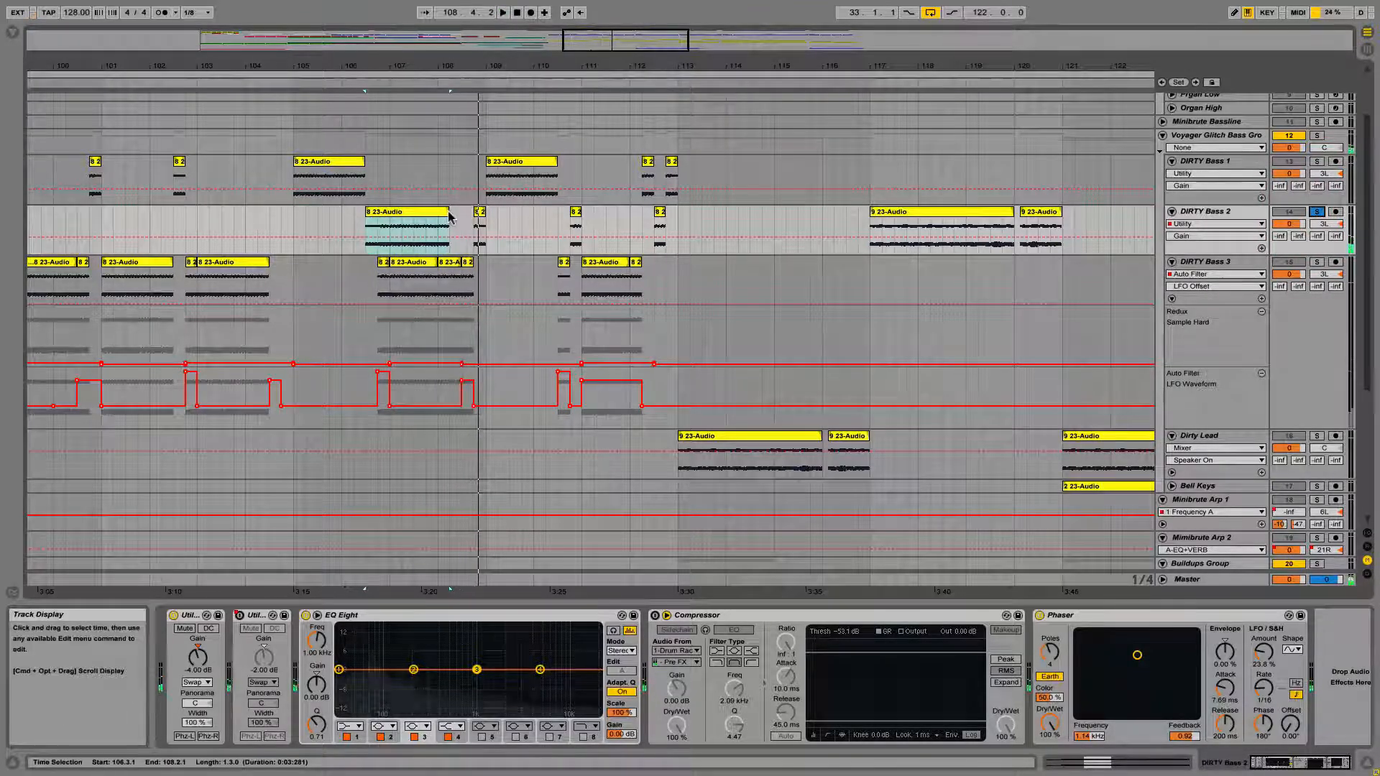
key(super+z)
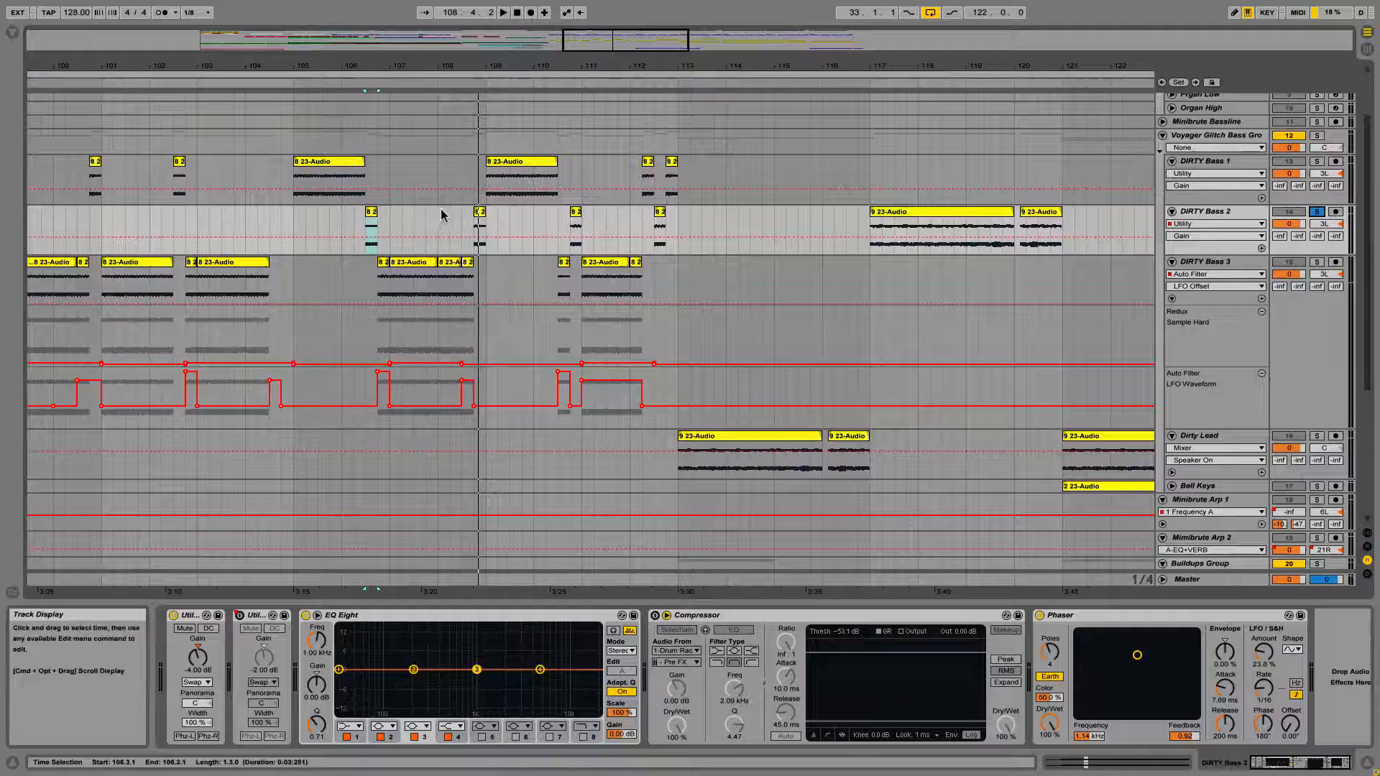
Audition the remaining short DIRTY Bass 2 clips between bars 108.4 and 112.3.
click(478, 216)
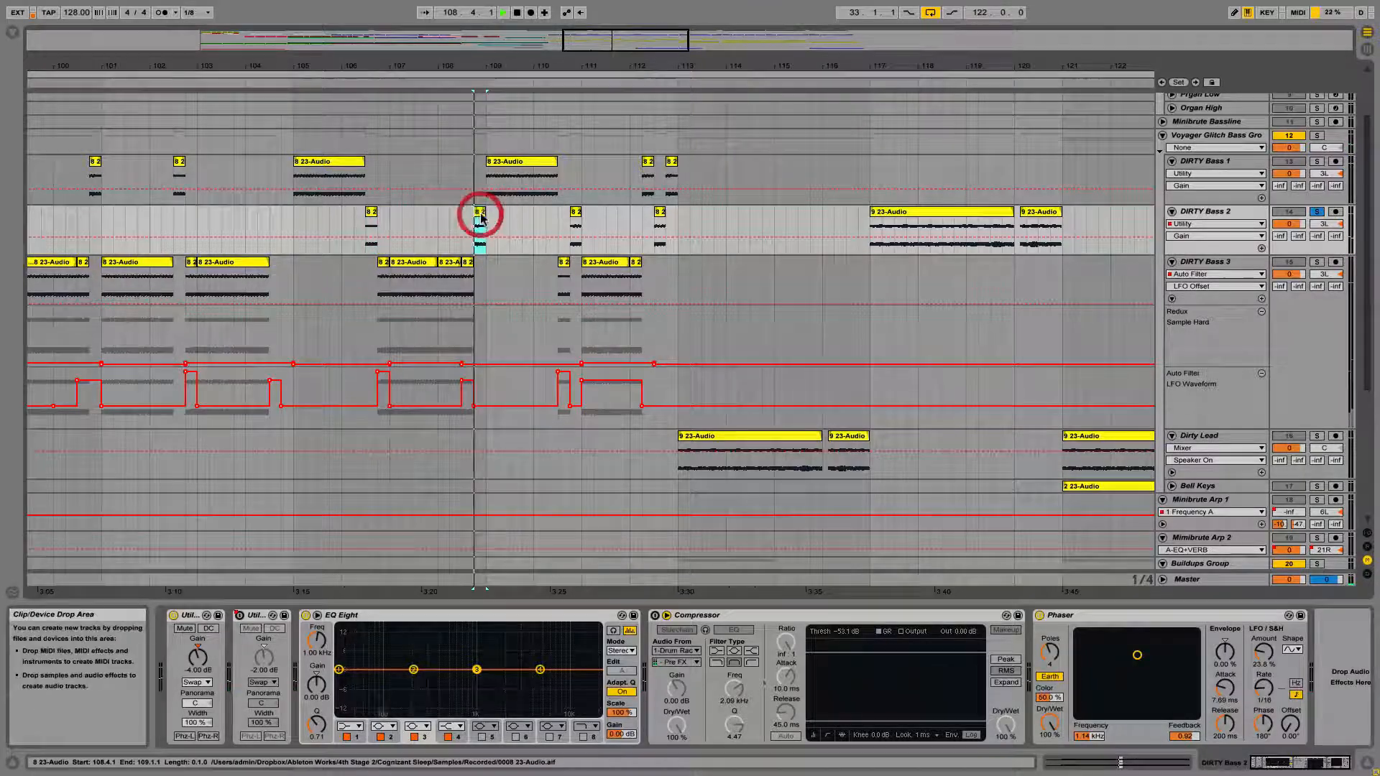
click(576, 216)
click(658, 216)
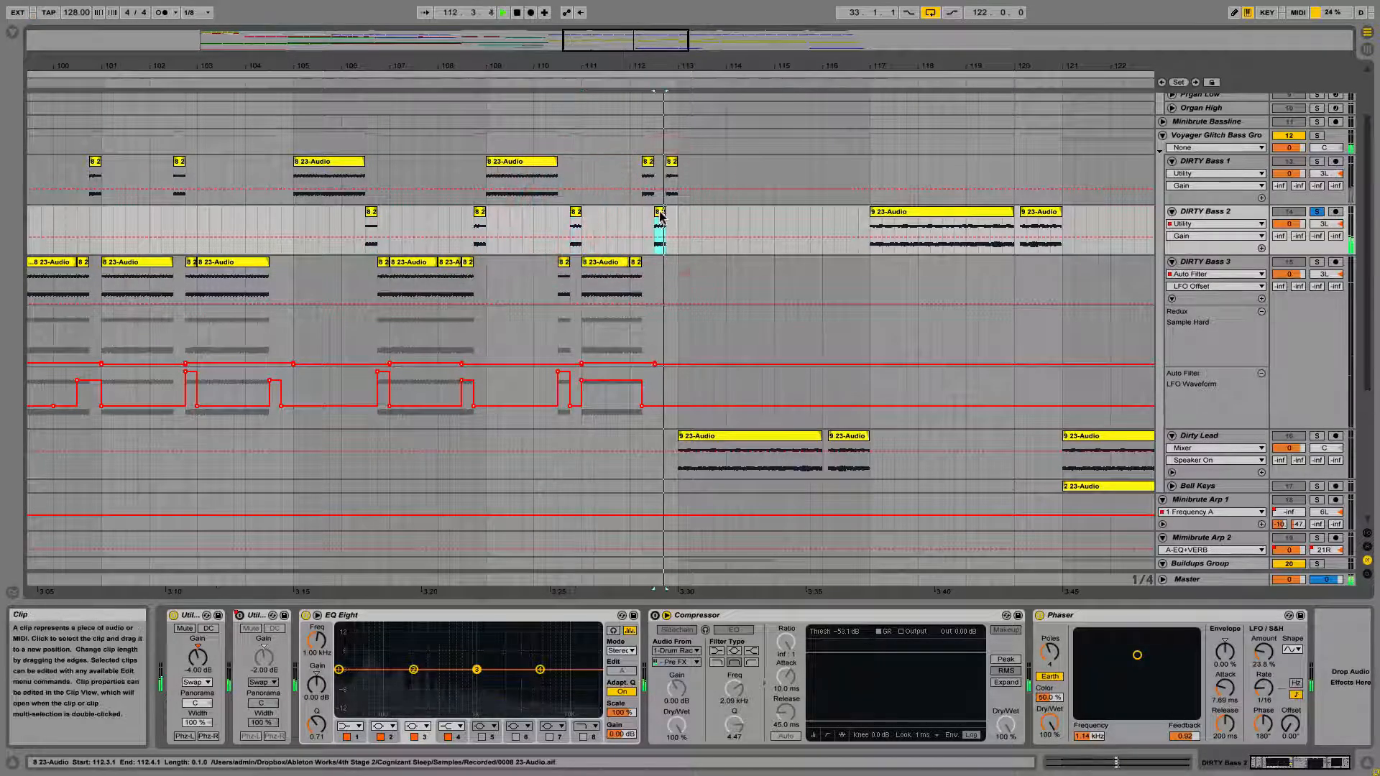
key(space)
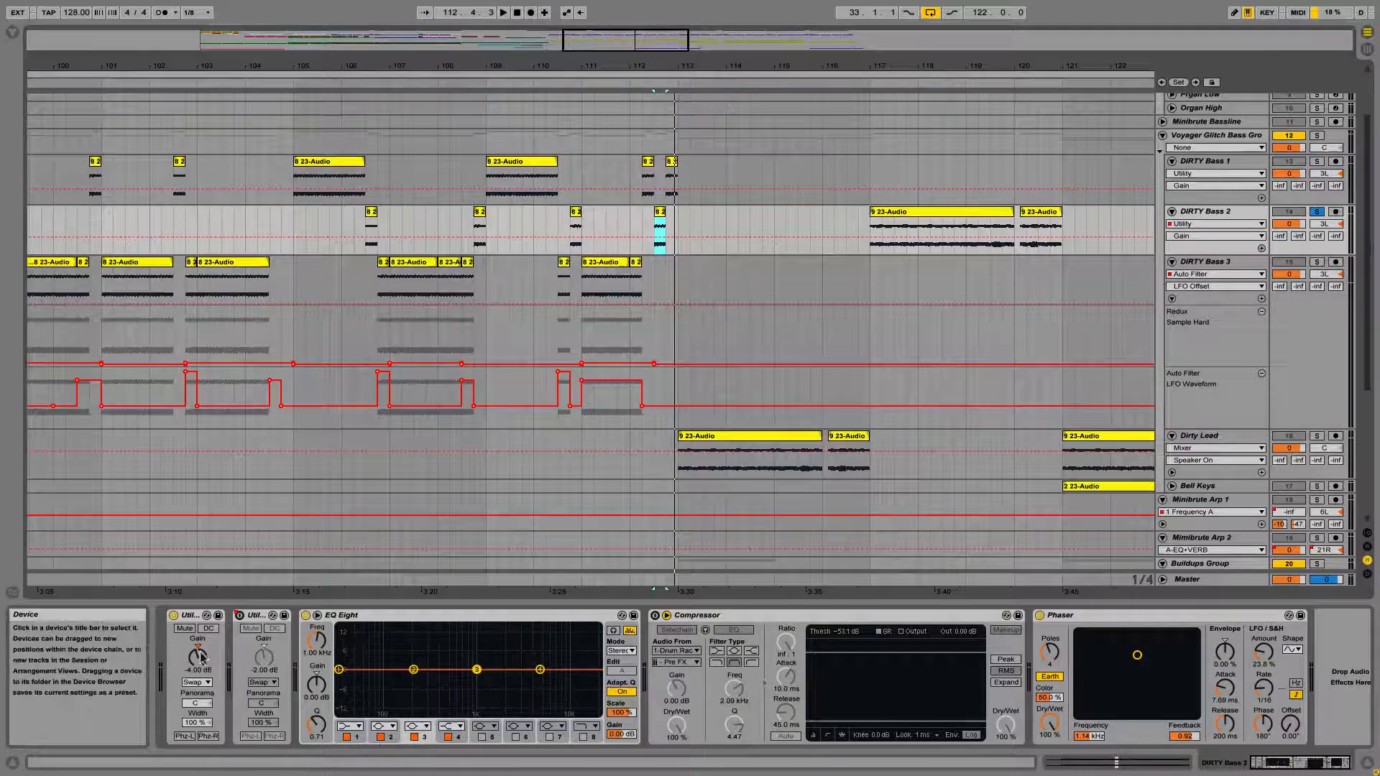
Delete the Compressor from the DIRTY Bass 2 device chain.
click(865, 618)
key(Delete)
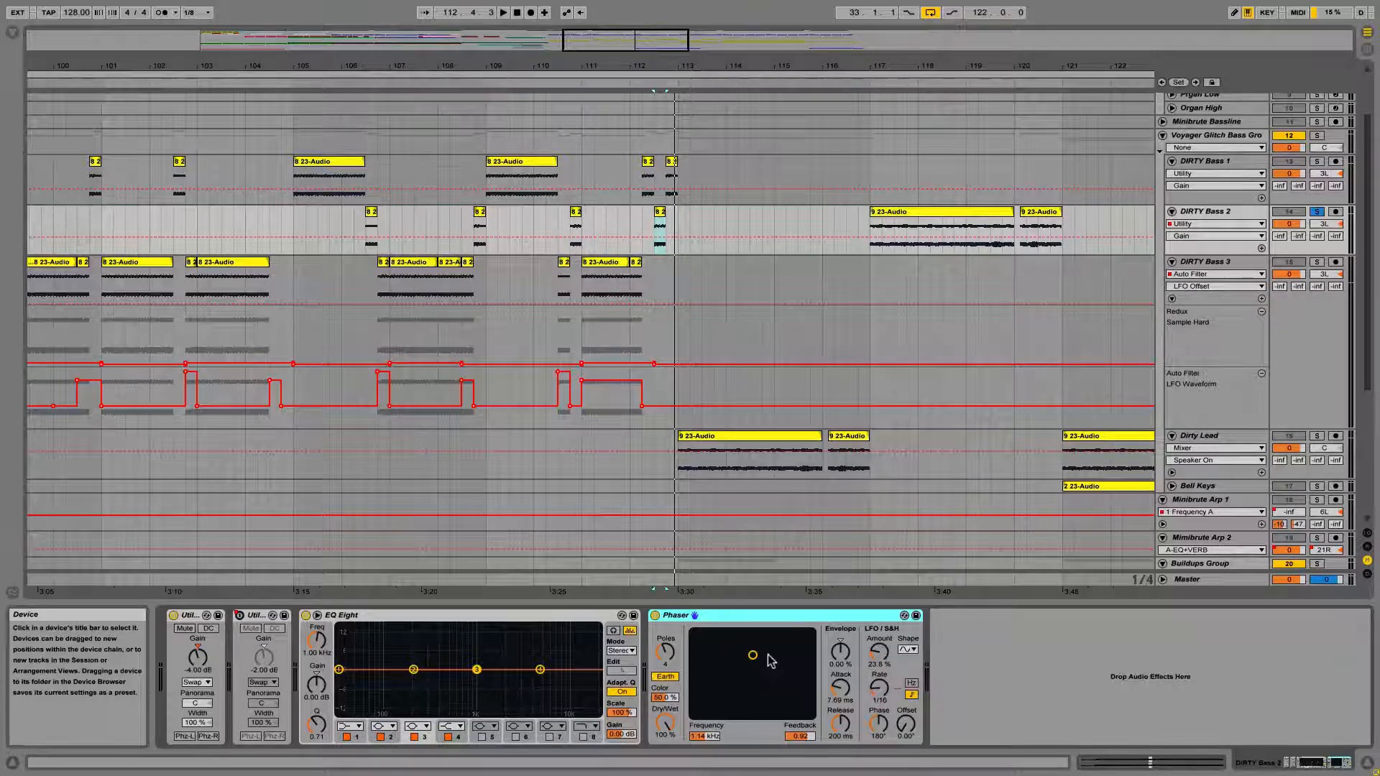
Unsolo DIRTY Bass 2 and audition the Dirty Lead clip at bar 113 in solo, ending with the solo switched off.
click(1319, 211)
click(934, 211)
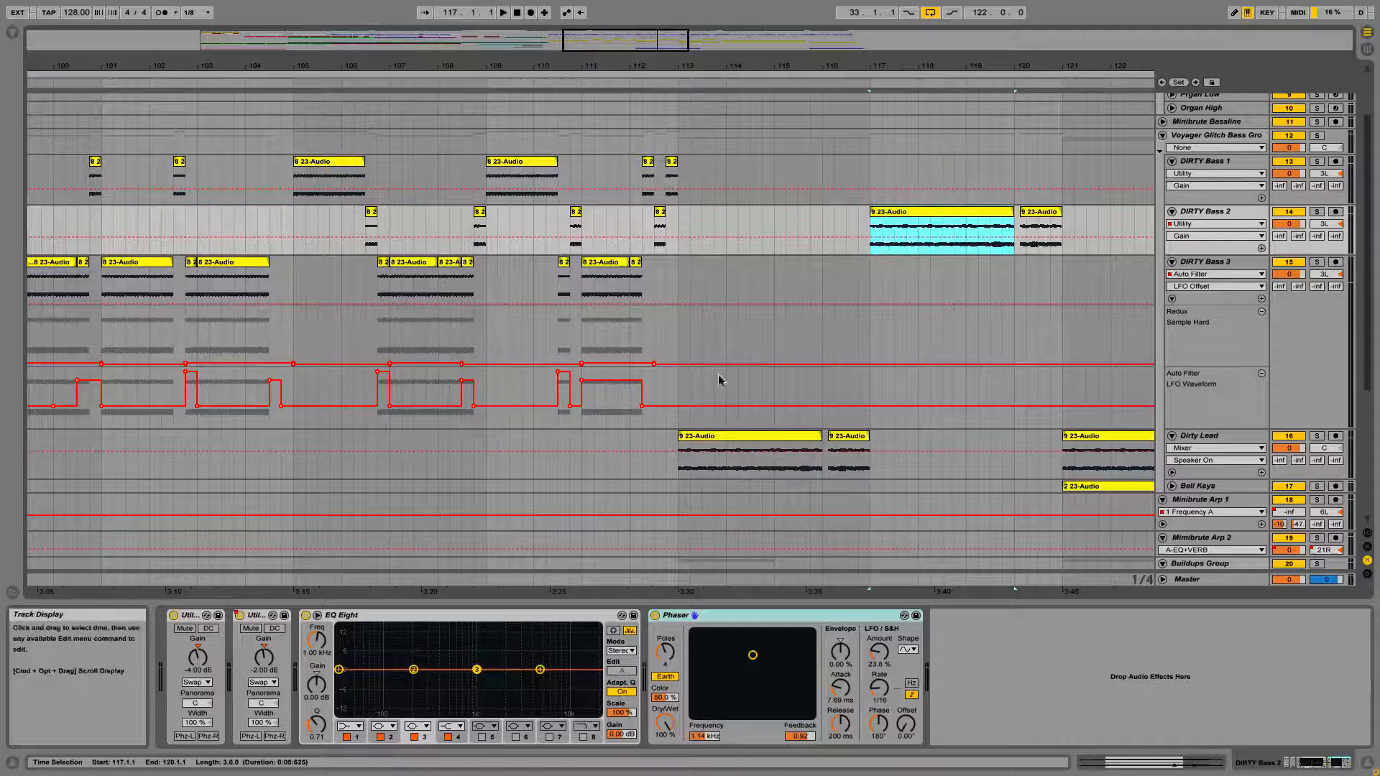
click(732, 454)
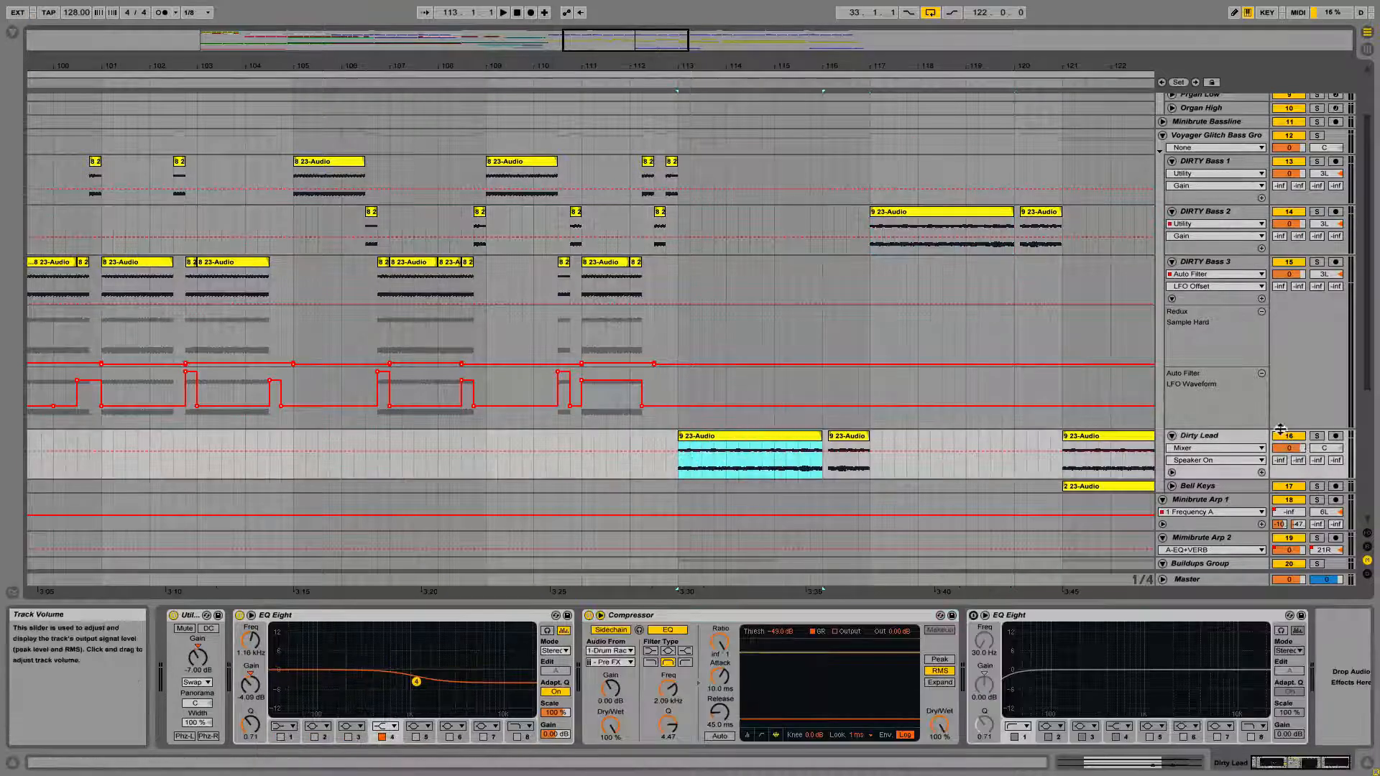
click(1317, 436)
key(space)
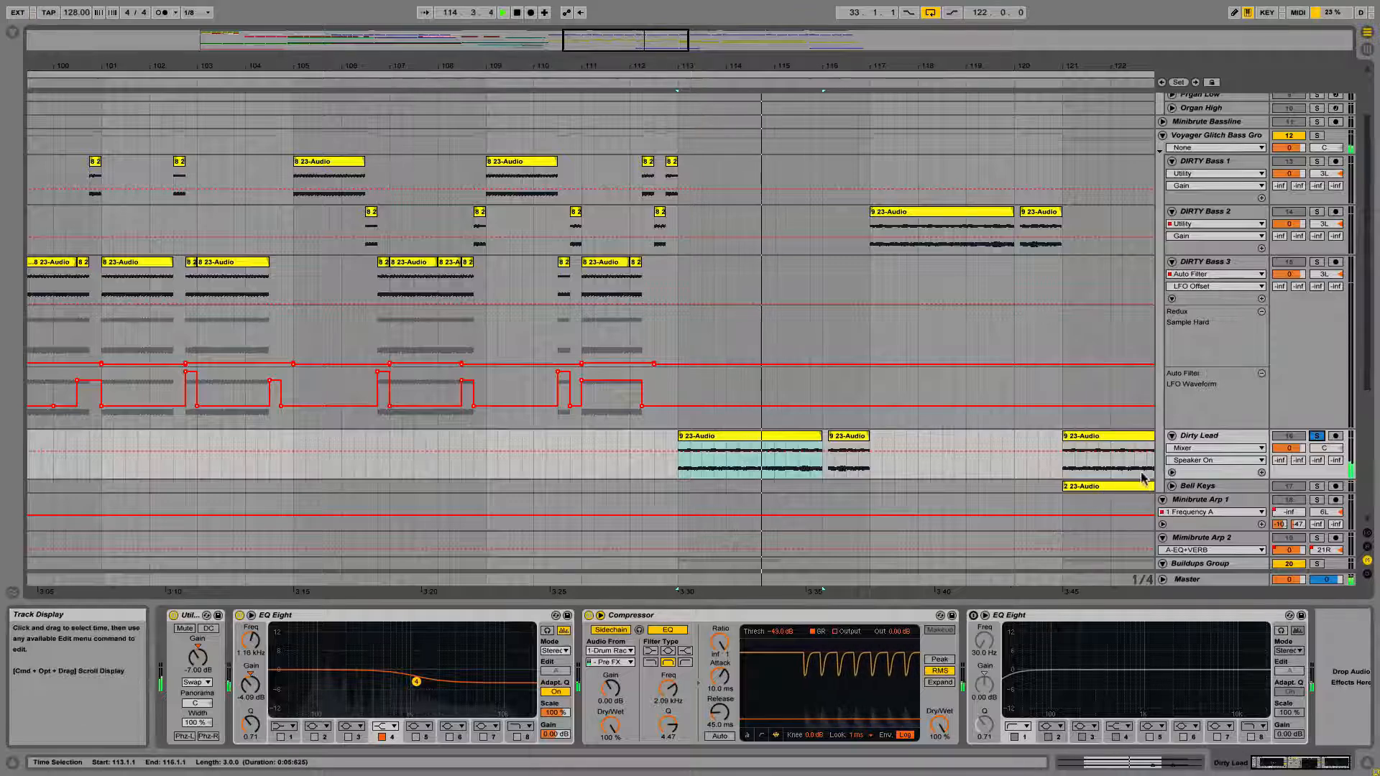
drag(660, 66, 588, 44)
key(space)
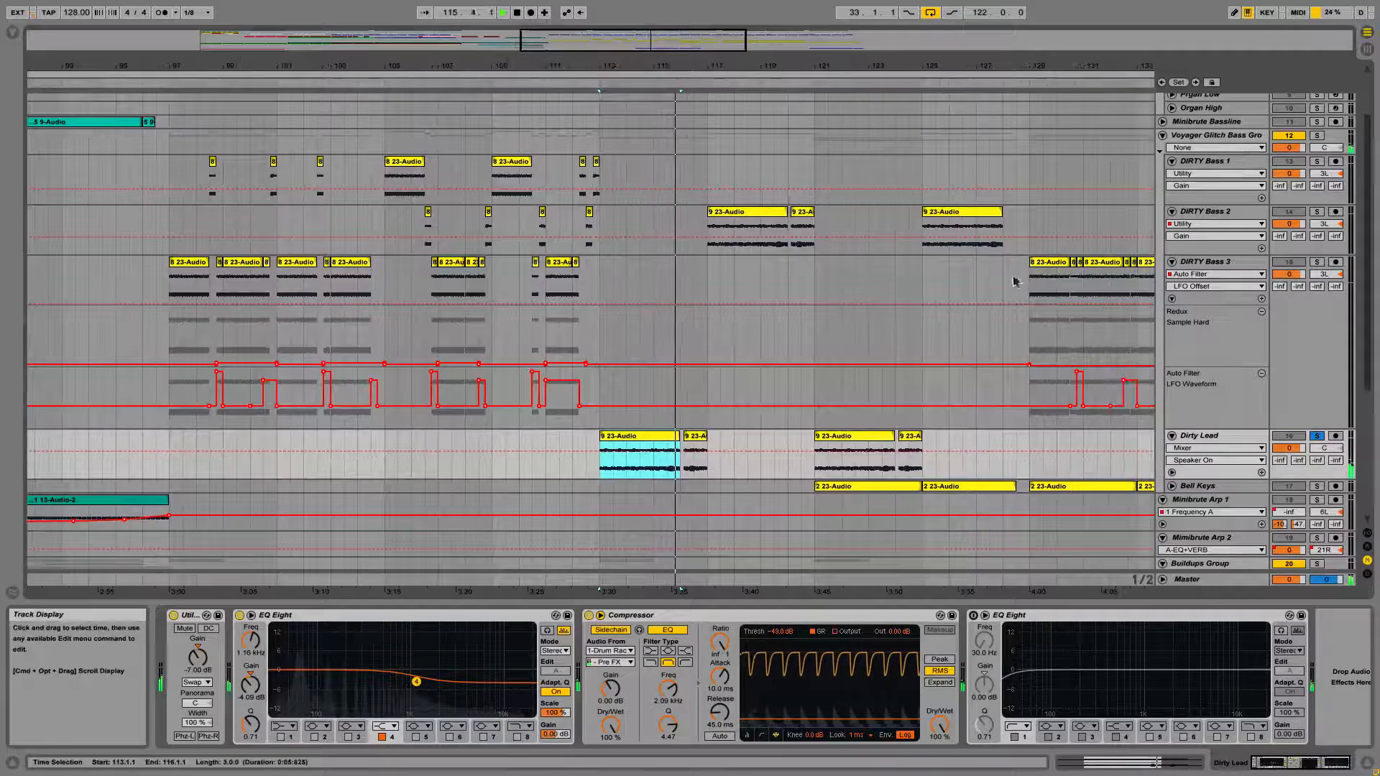
click(1317, 437)
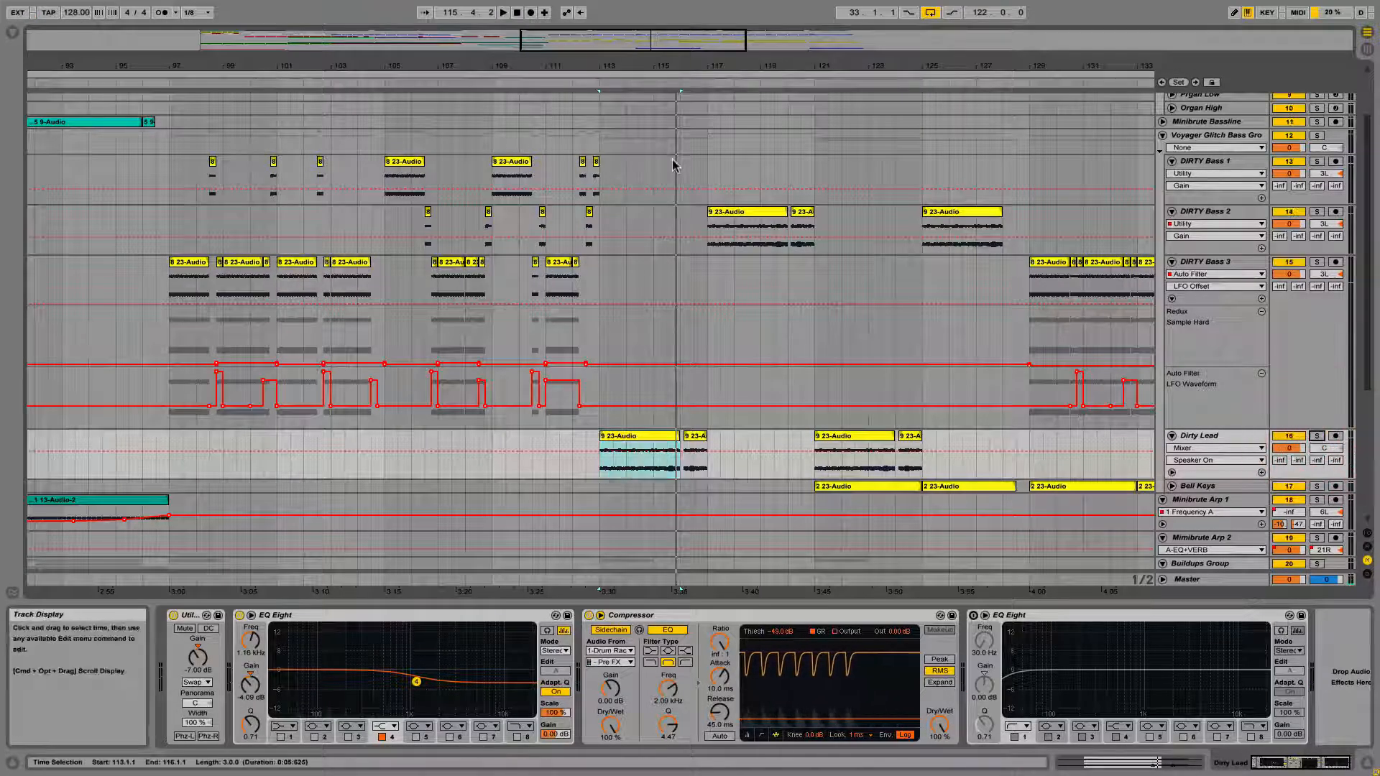
Play the full arrangement through the Dirty Lead and DIRTY Bass 2 clips up to bar 121, showing DIRTY Bass 2's device chain.
drag(571, 37, 585, 24)
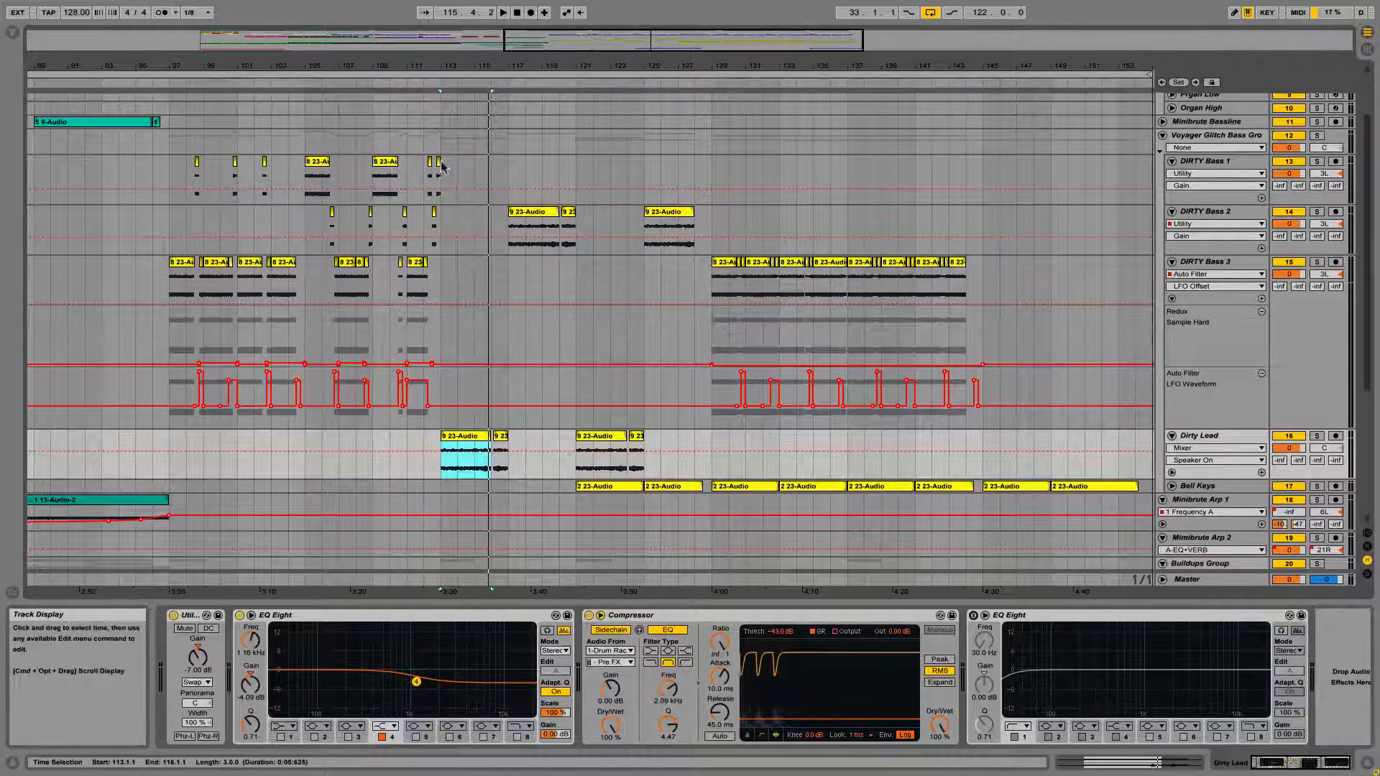
click(392, 68)
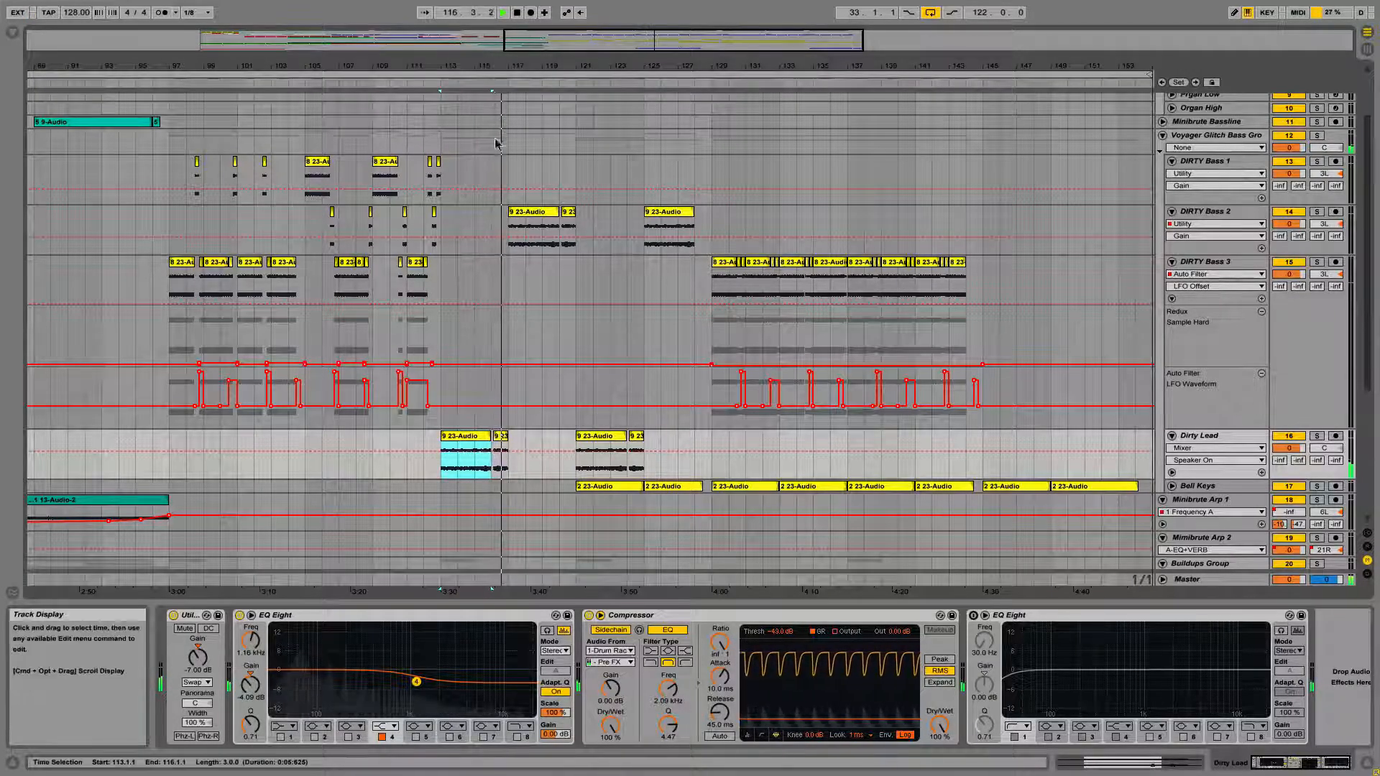
drag(602, 36, 674, 90)
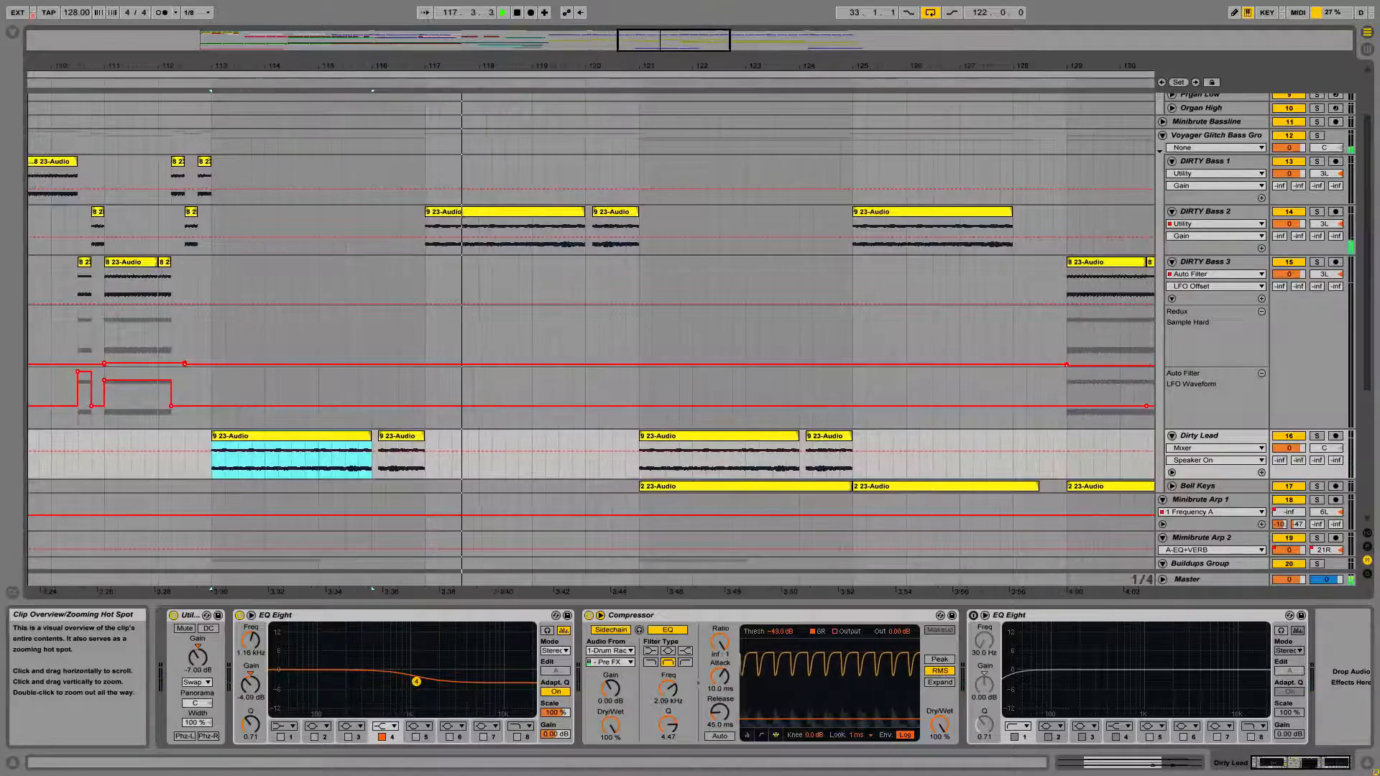
click(1211, 213)
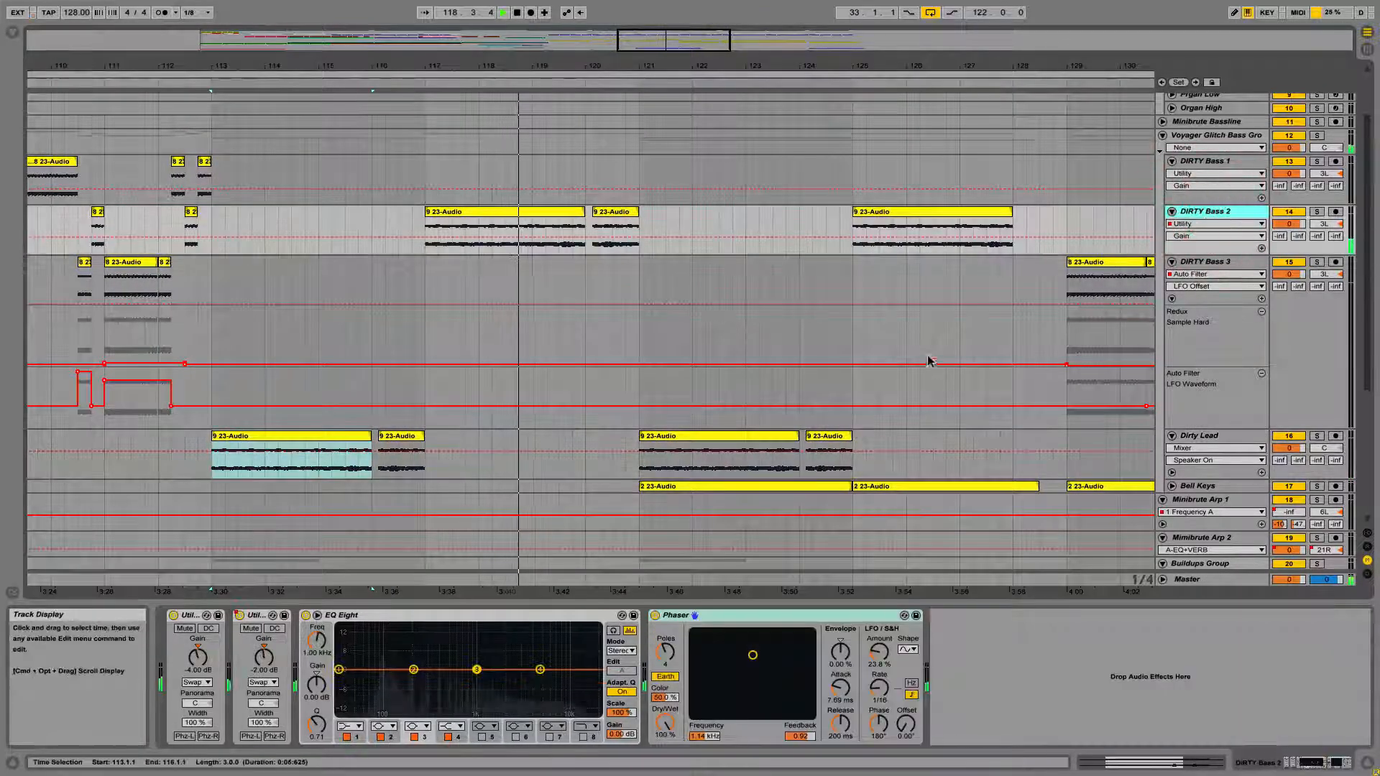
drag(679, 40, 683, 39)
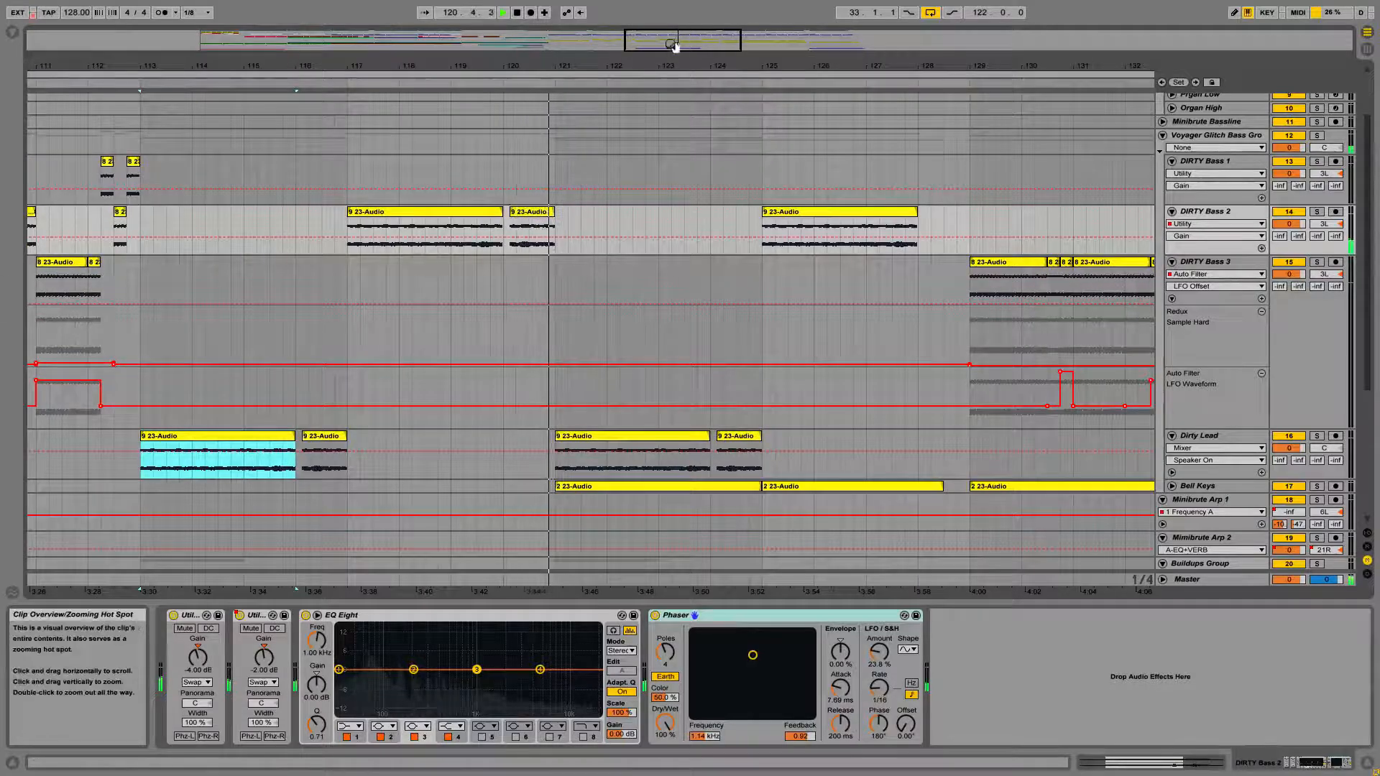
Unfold the Bell Keys track to display its clips and automation from bar 121 during playback.
click(1172, 486)
scroll(891, 294, down, 2)
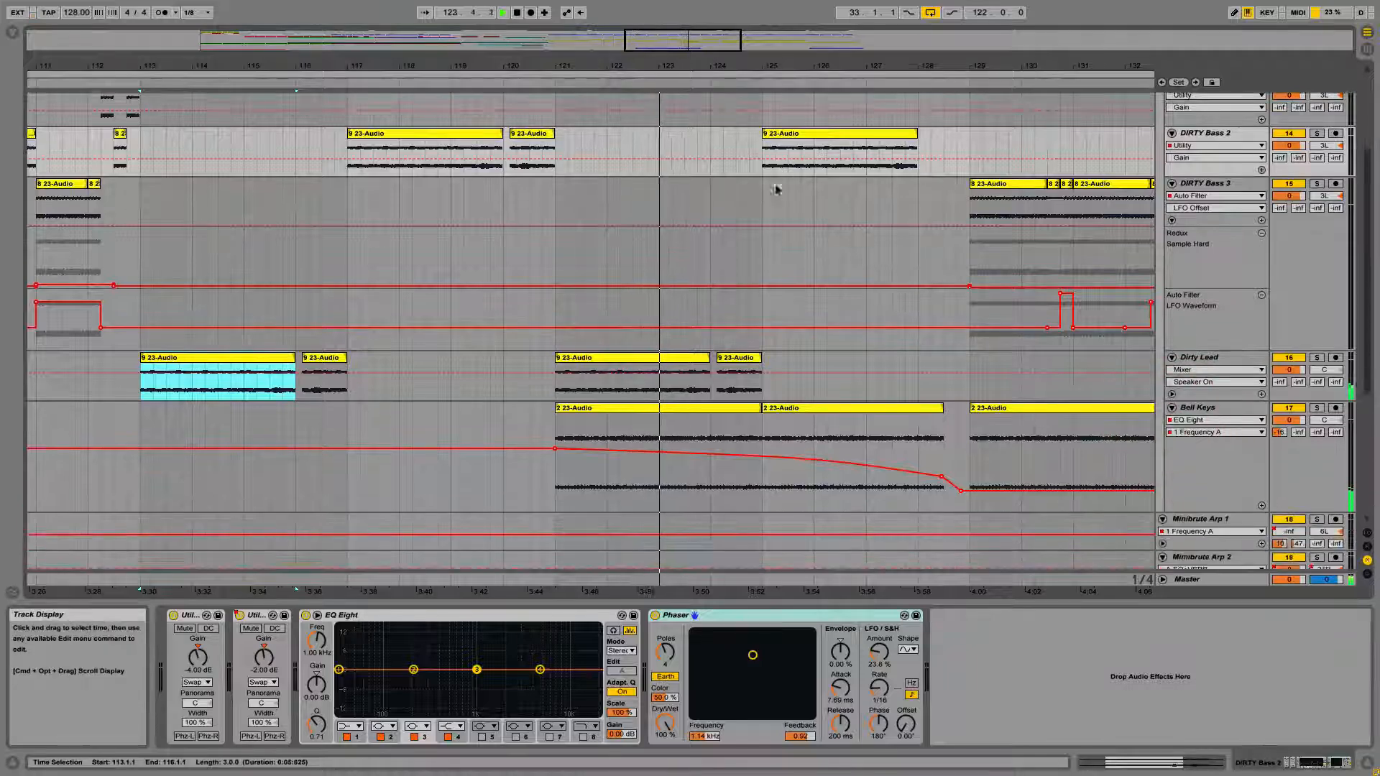
drag(686, 46, 715, 33)
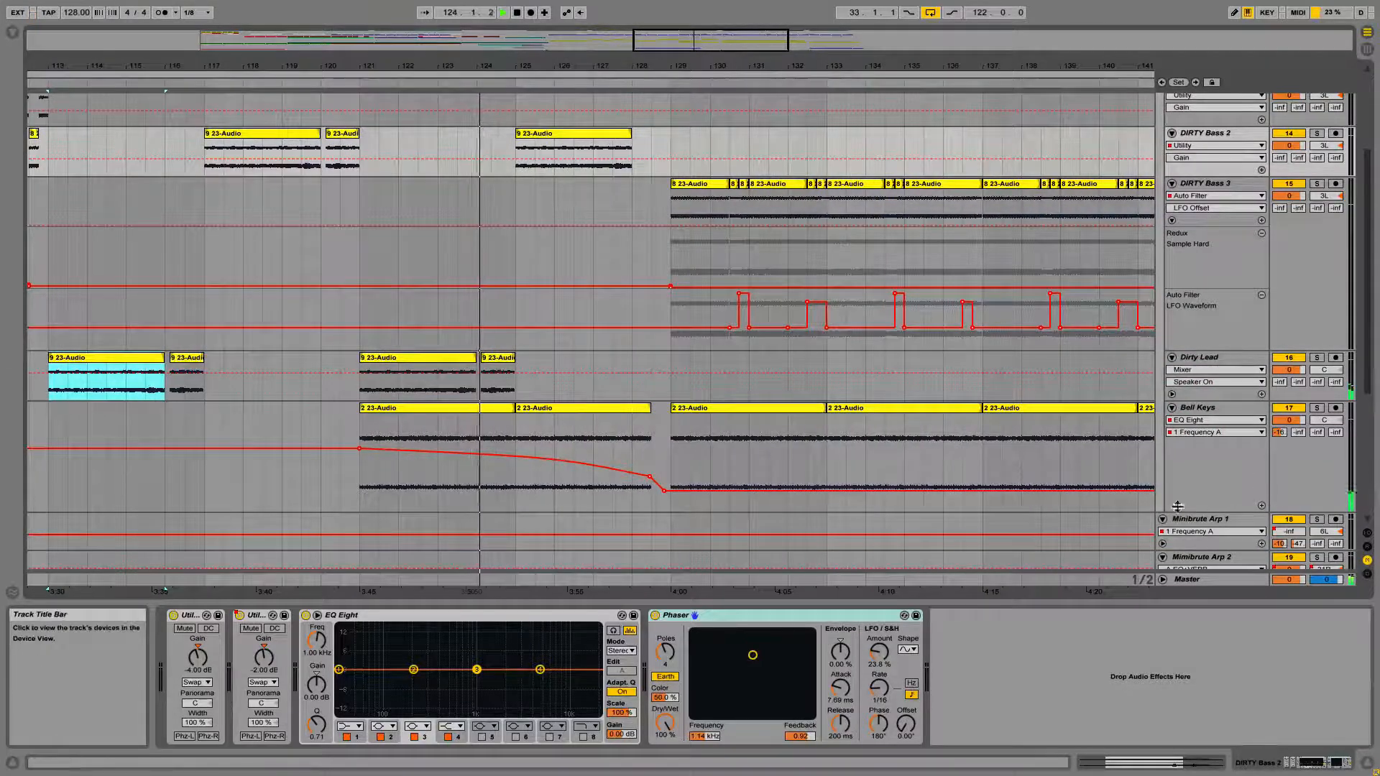
Browse the Bell Keys automation parameters and display the EQ Eight 1 Frequency A envelope.
click(1198, 420)
click(1199, 407)
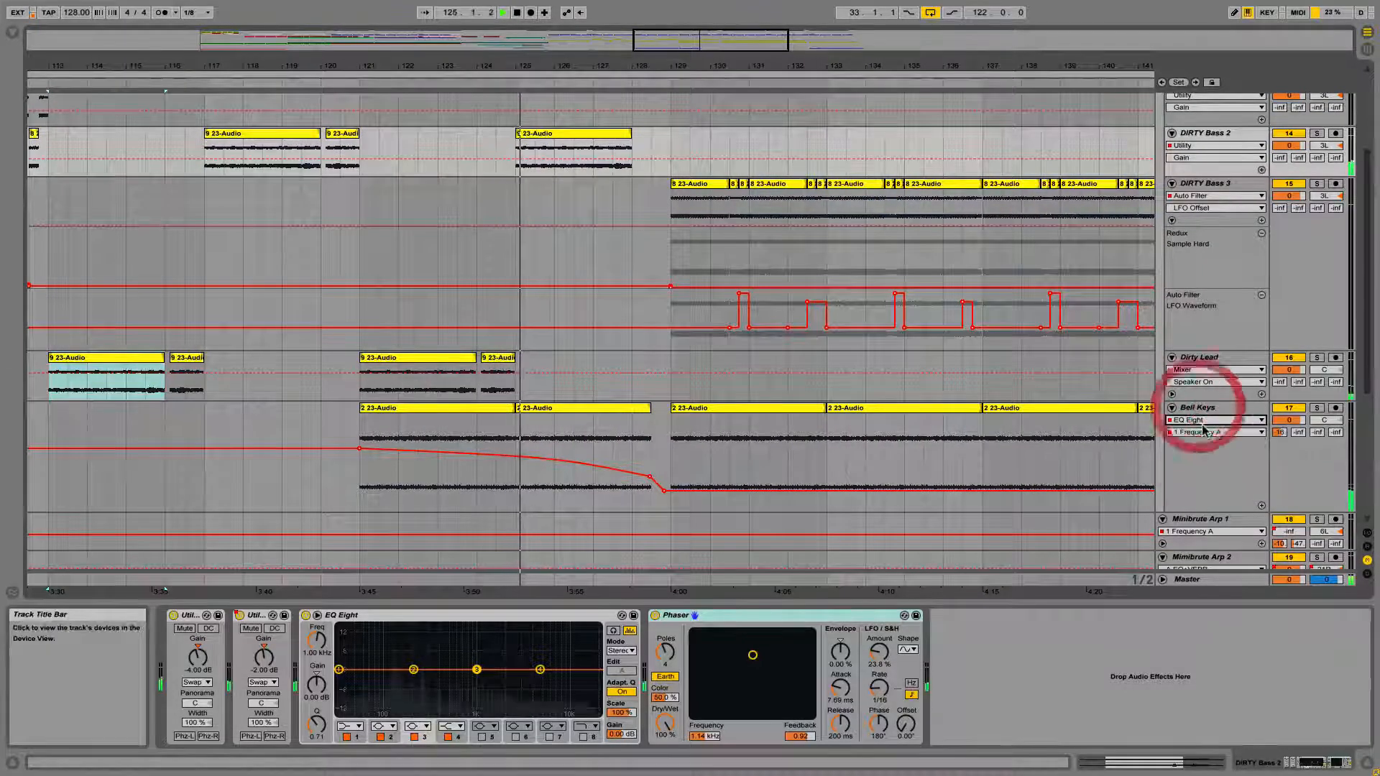
click(1202, 431)
click(1207, 427)
scroll(1085, 483, down, 1)
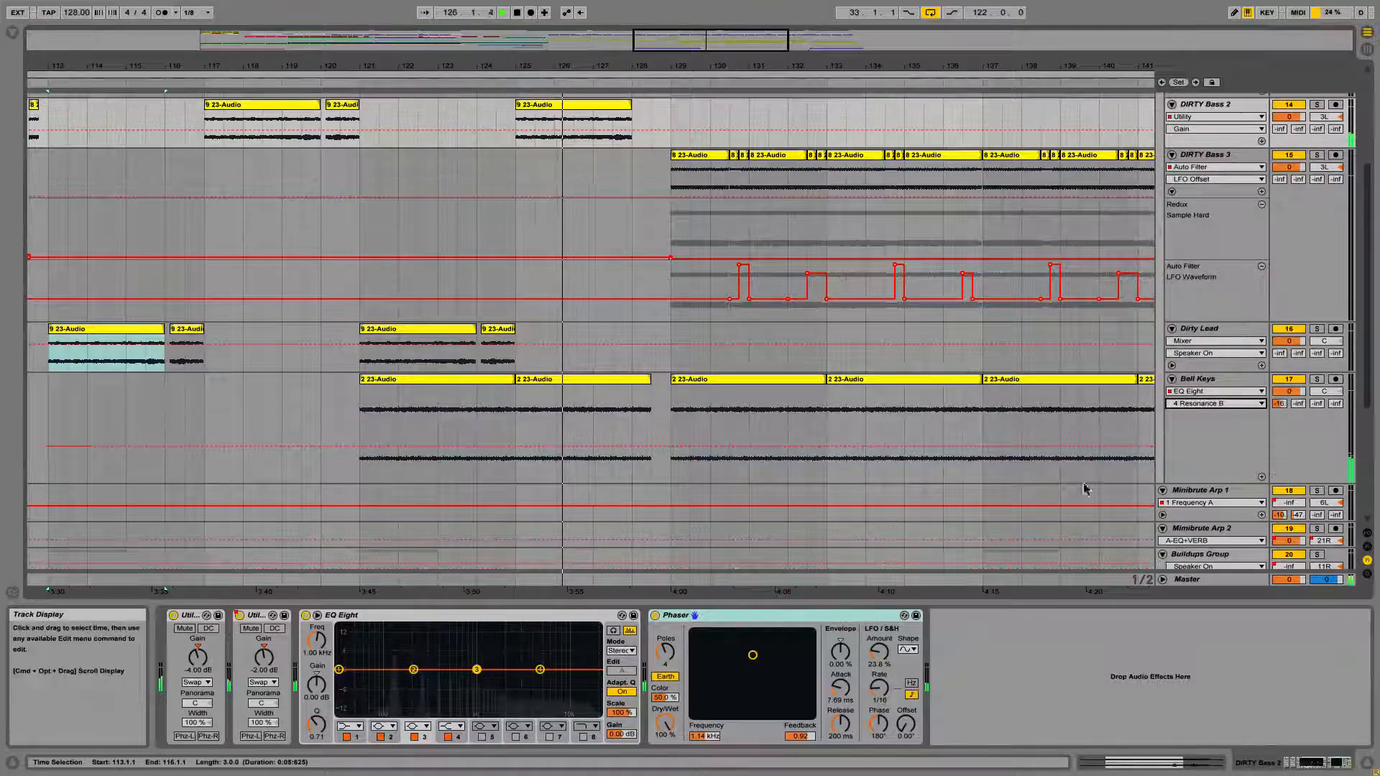
click(1215, 404)
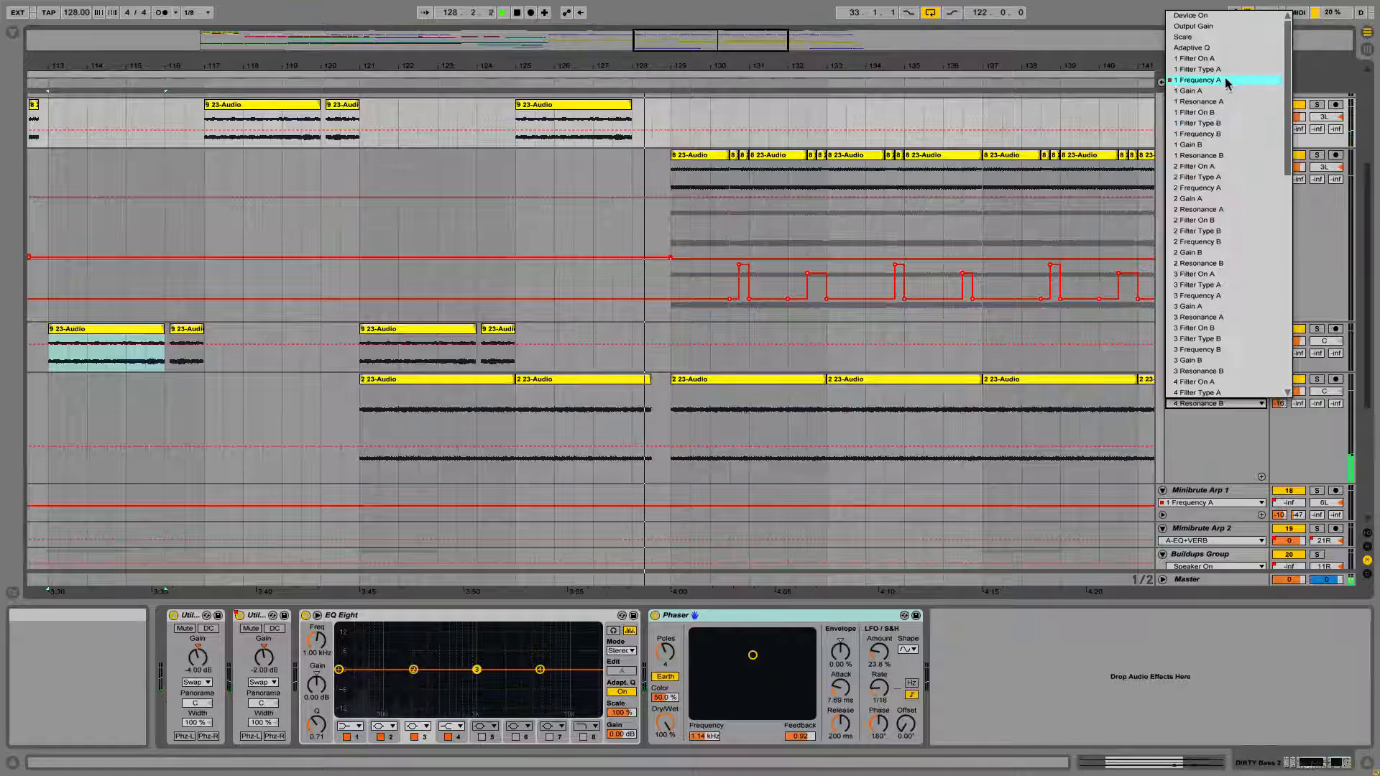
click(1197, 79)
click(1194, 393)
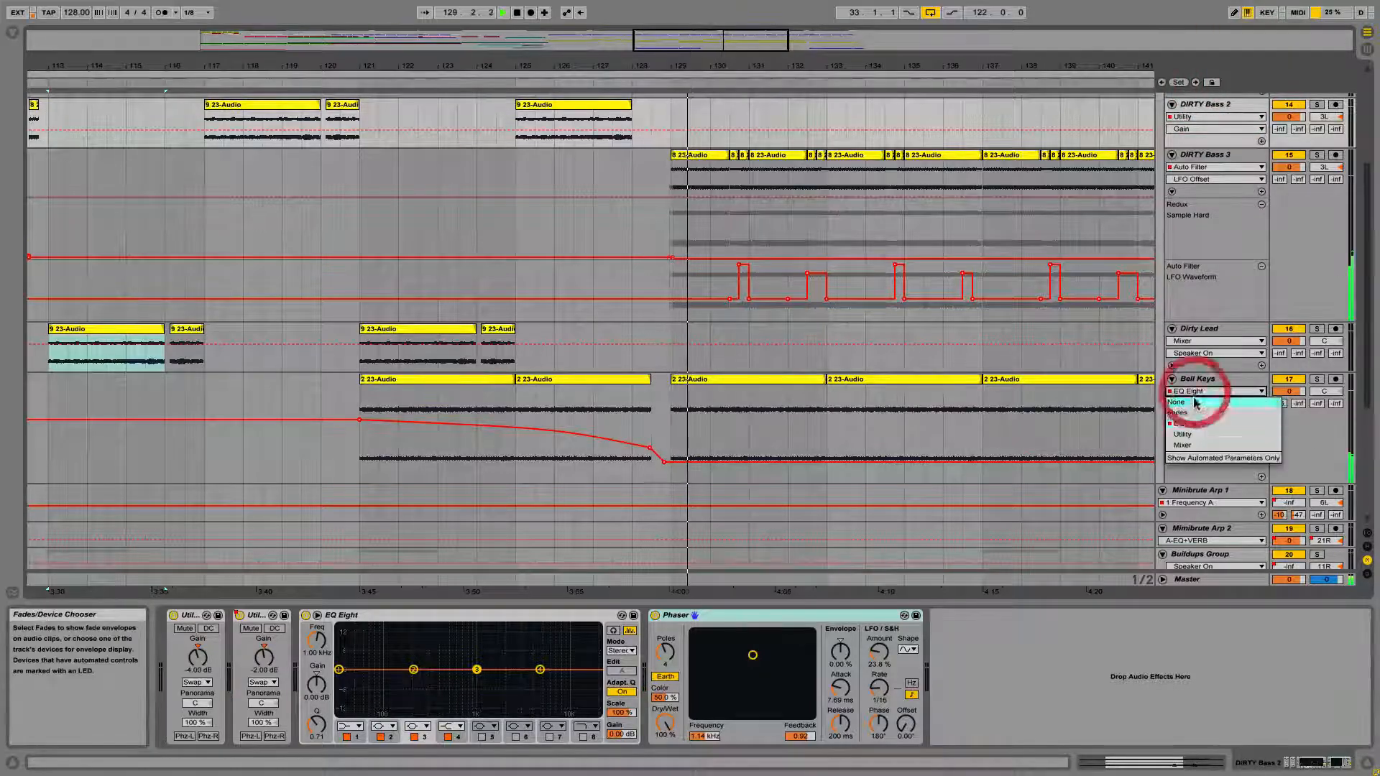
click(1219, 391)
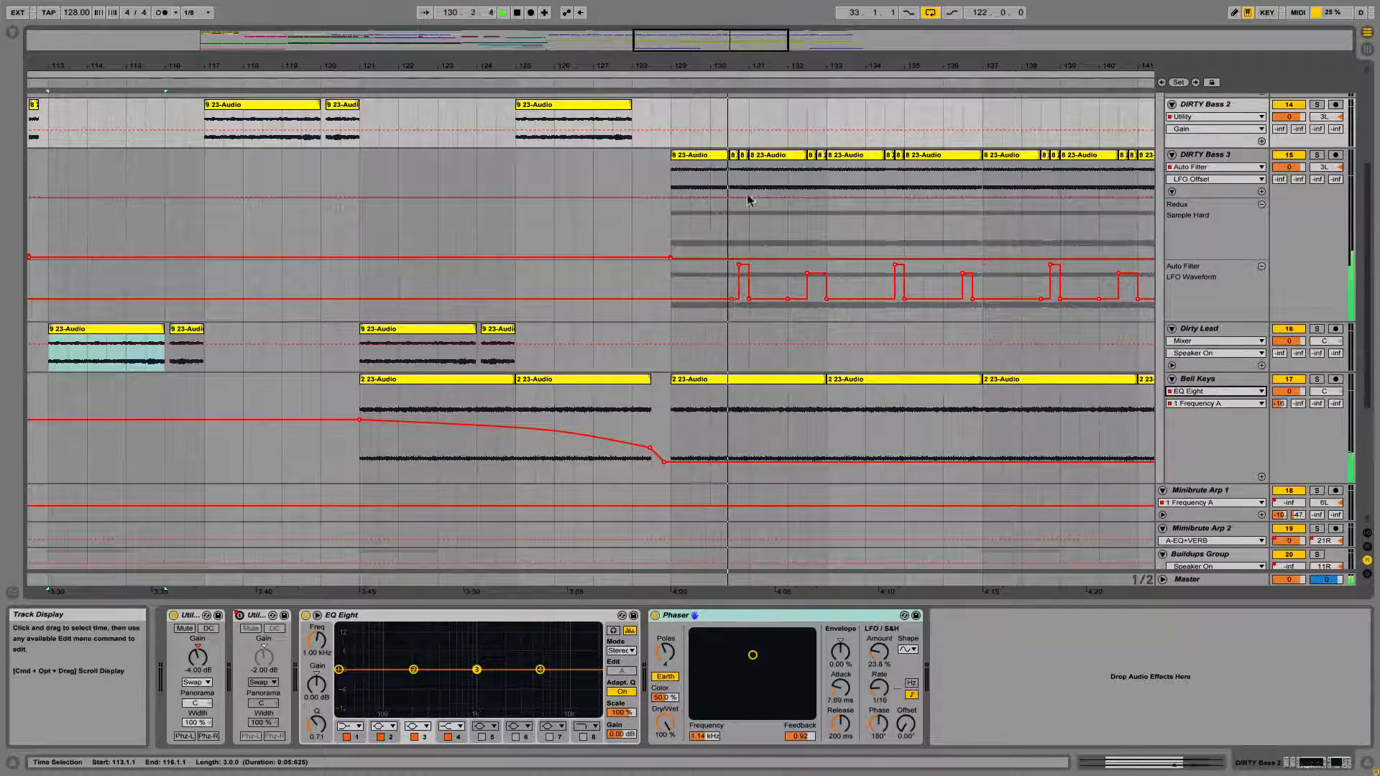
Solo Bell Keys, audition its clip from bar 129, and switch the solo off.
drag(674, 46, 669, 17)
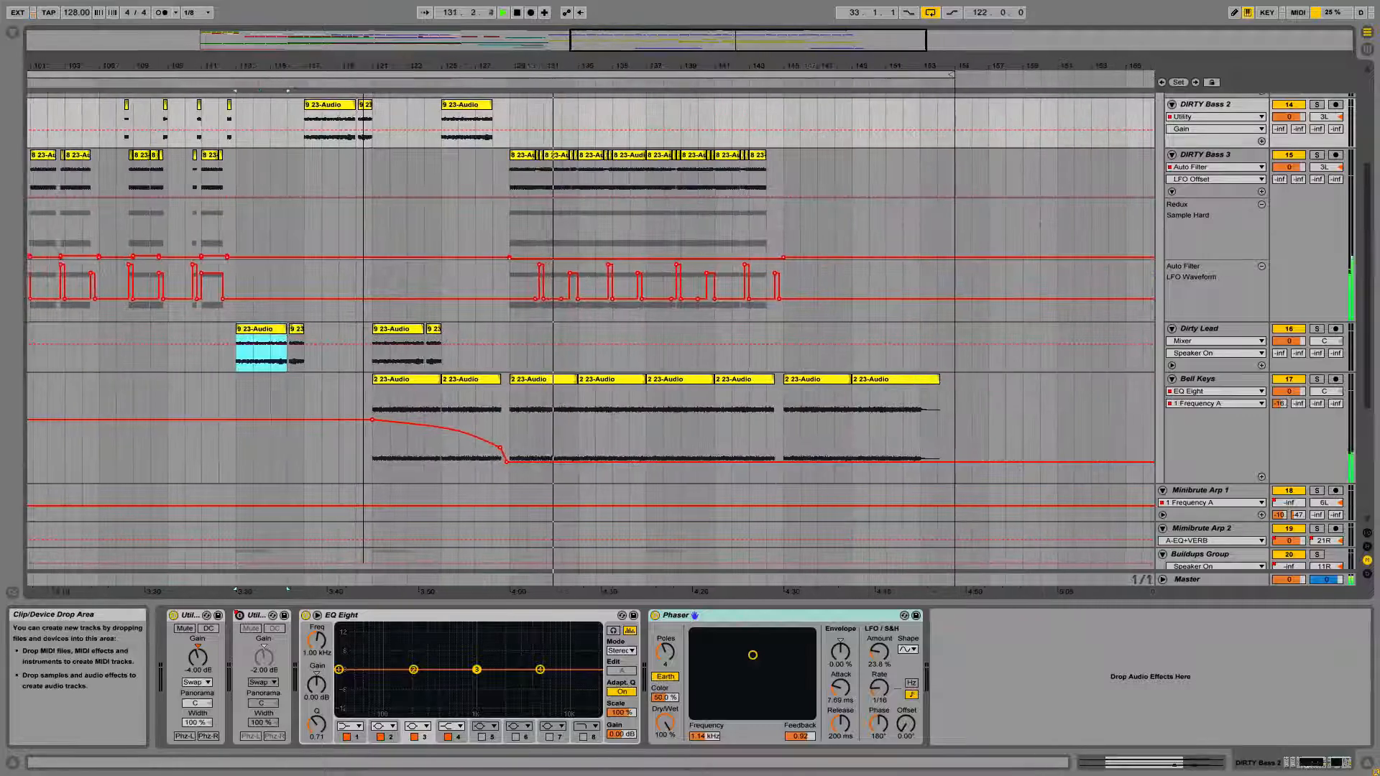
click(1318, 381)
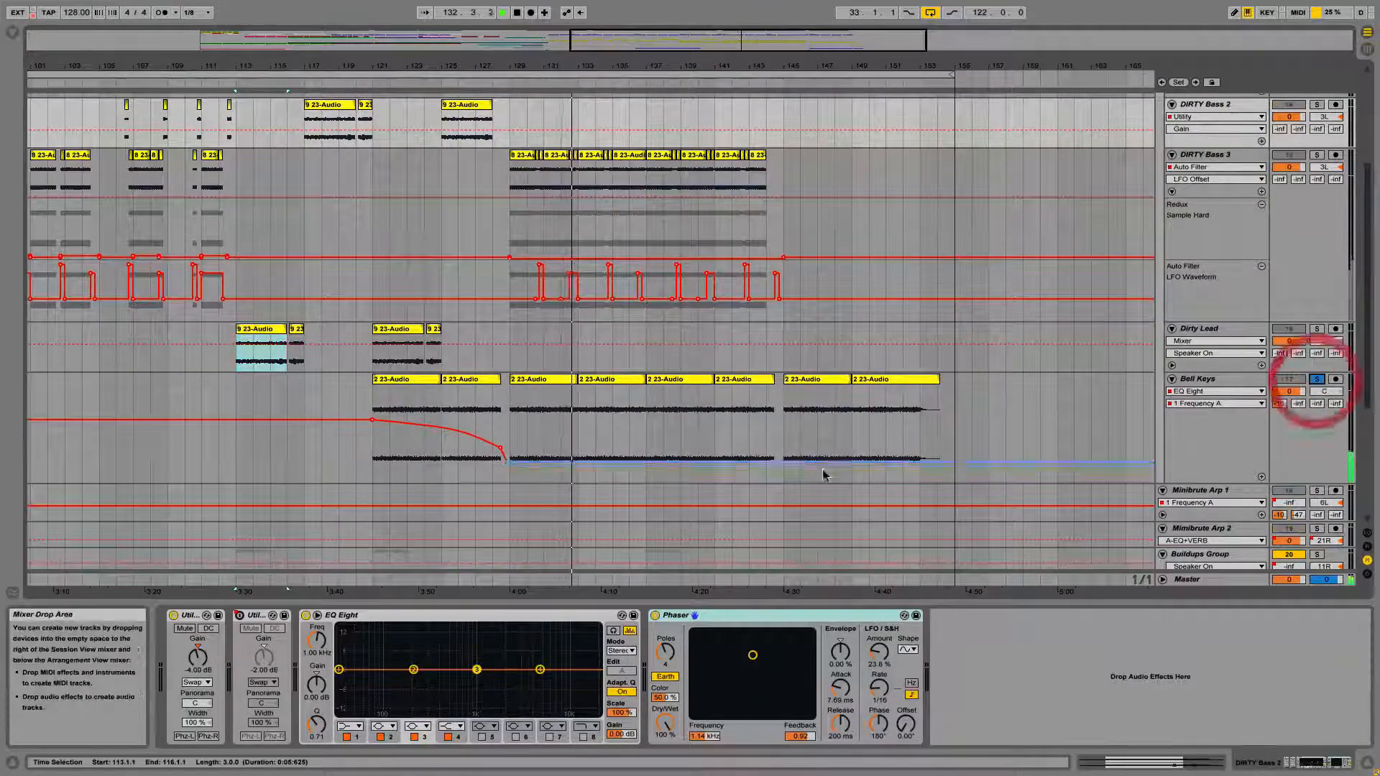
click(522, 381)
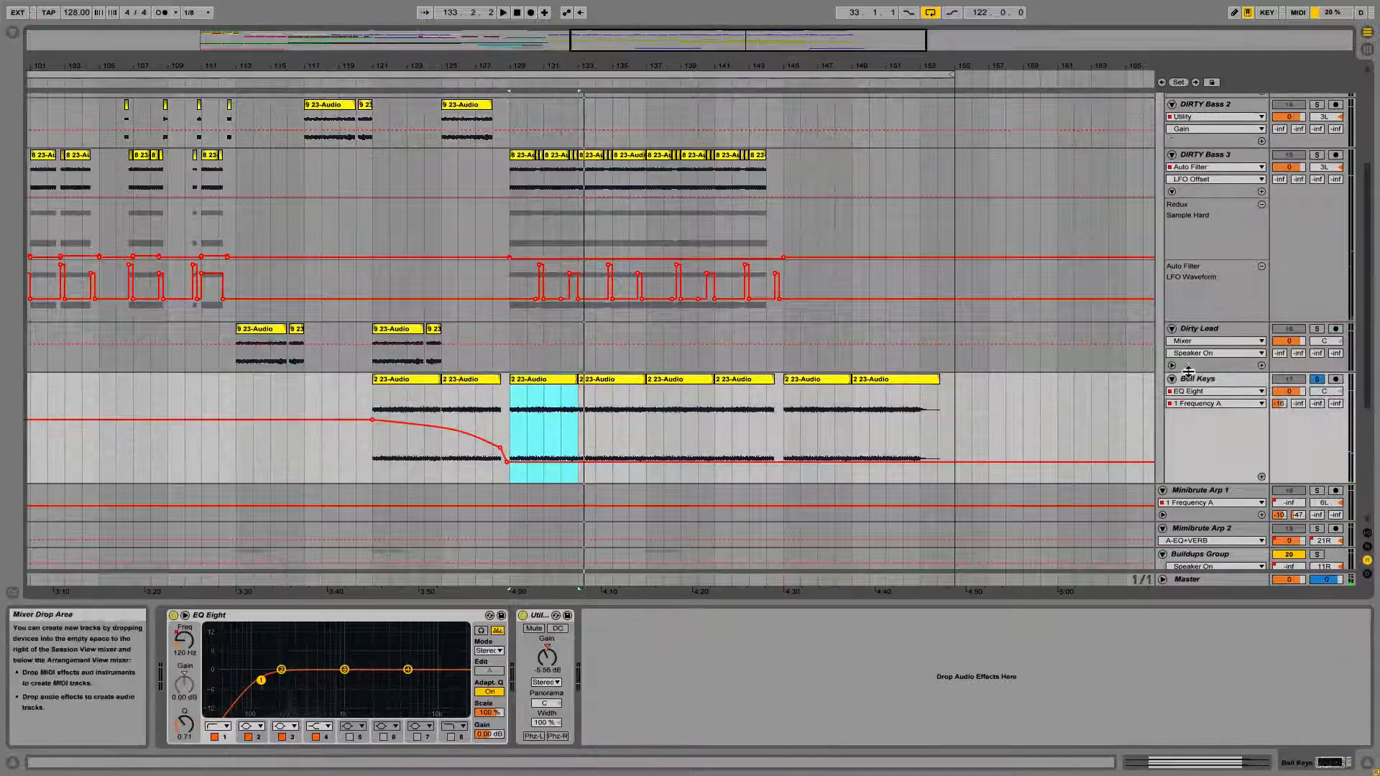
key(space)
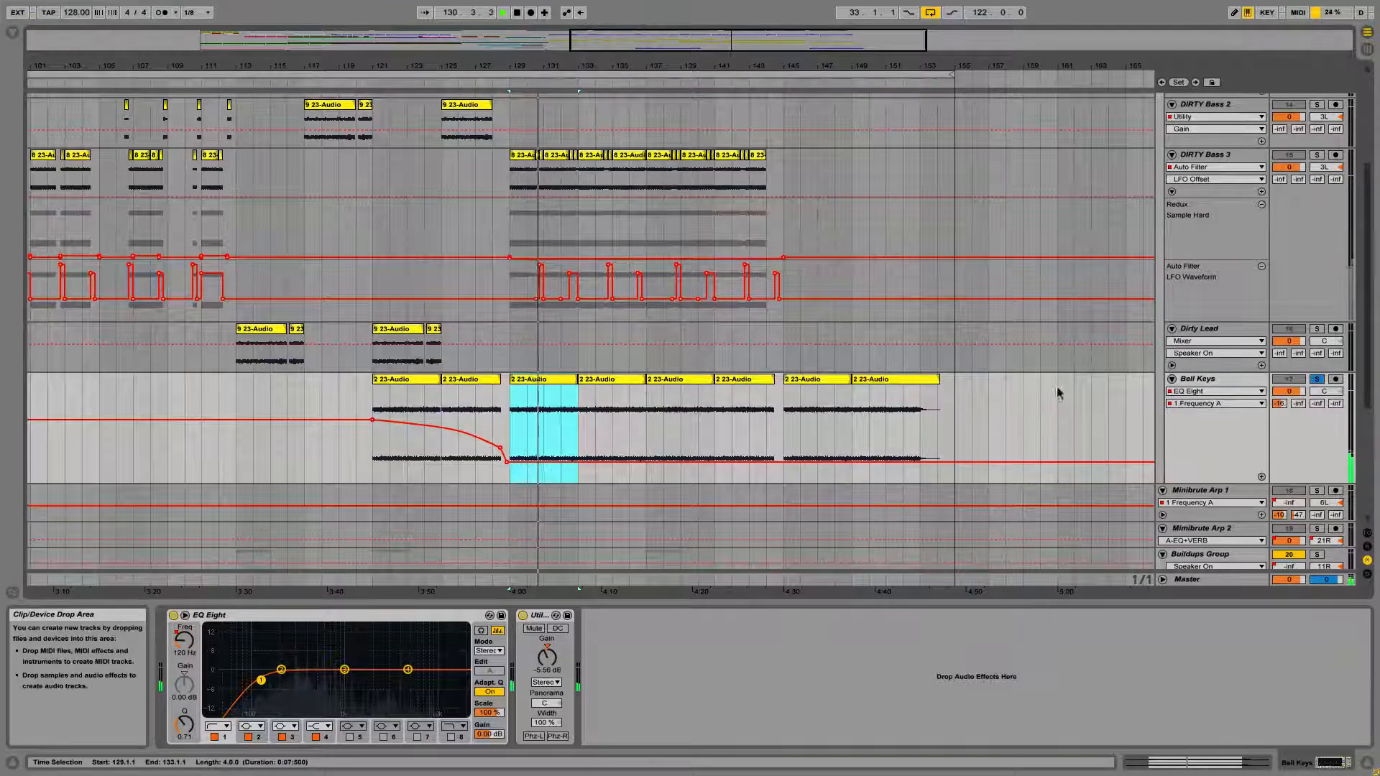
scroll(1105, 338, down, 2)
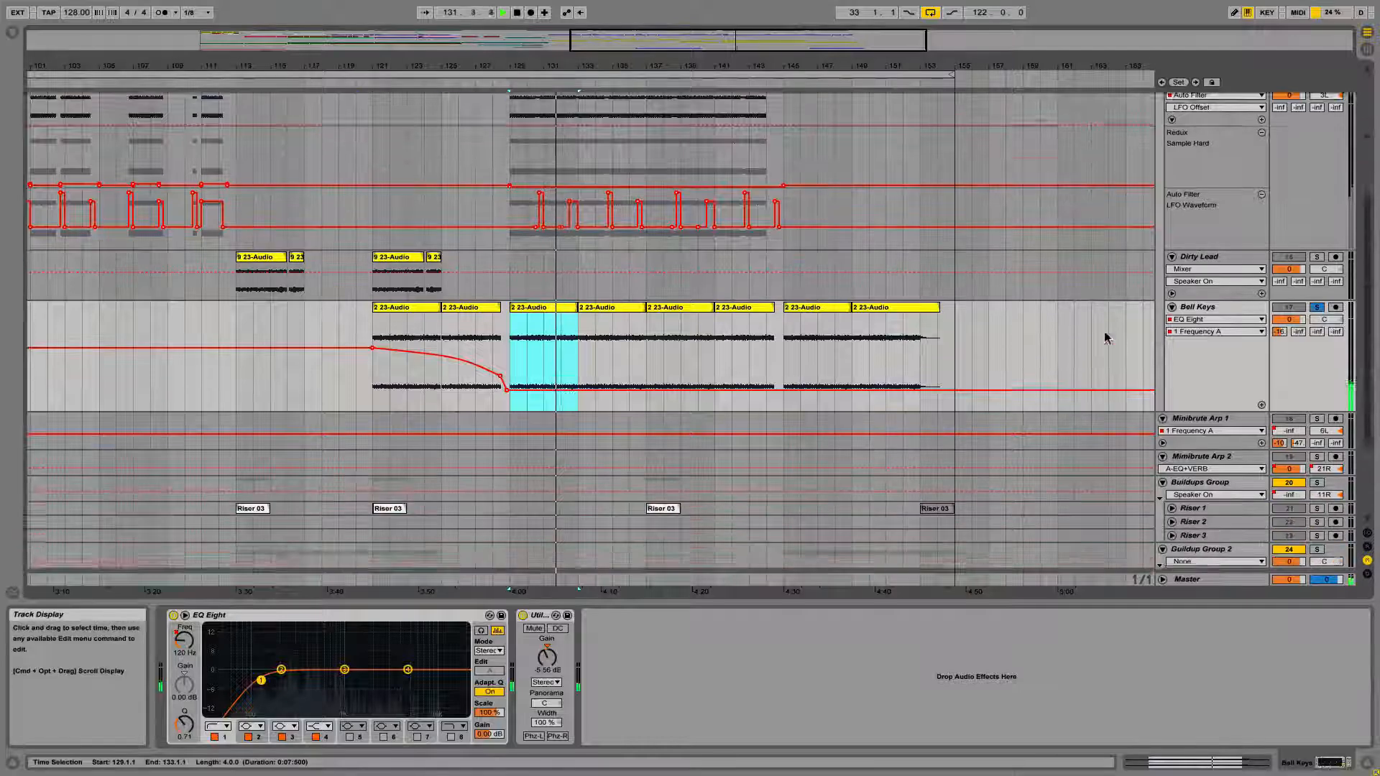
scroll(1107, 338, down, 2)
scroll(1190, 272, up, 3)
click(1316, 350)
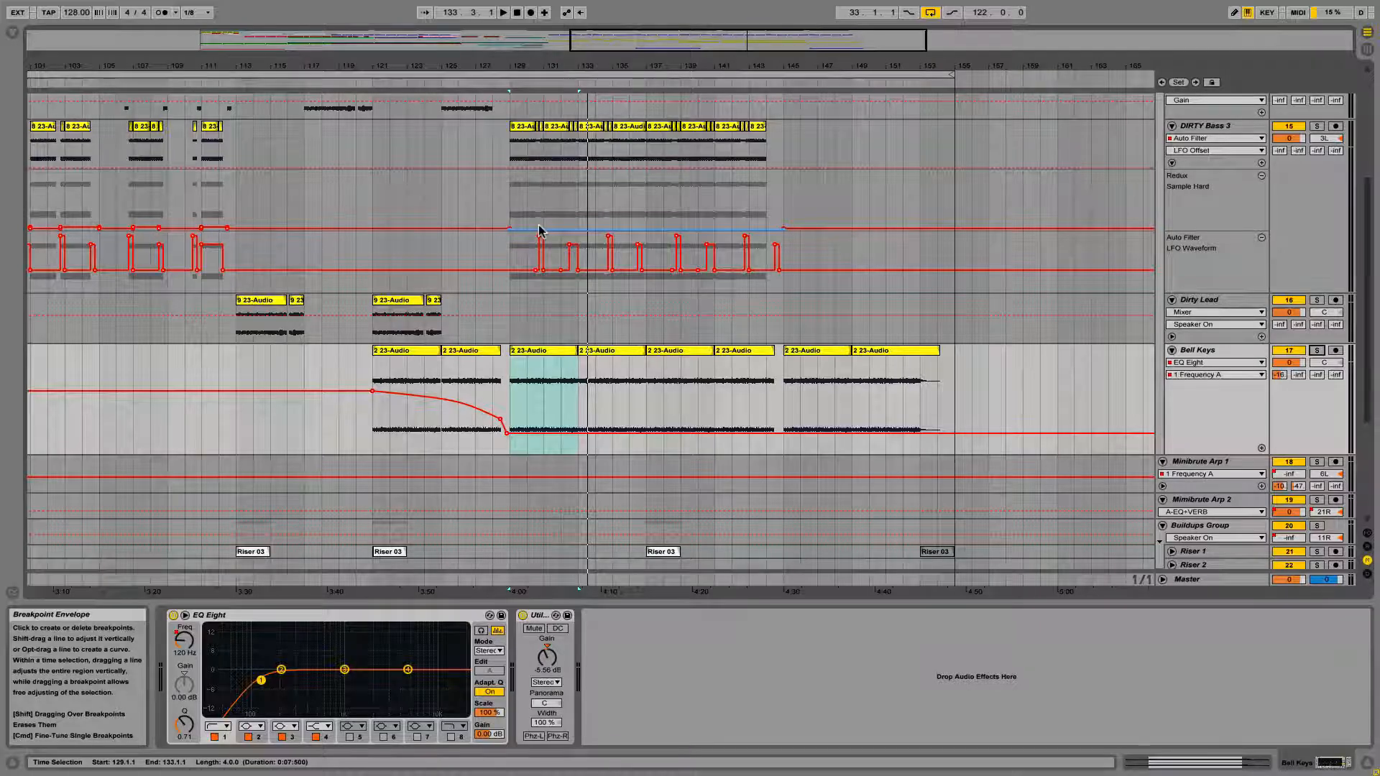
Play the full arrangement from bar 125, leading into the DIRTY Bass 3 and Bell Keys clips at bar 129.
click(511, 311)
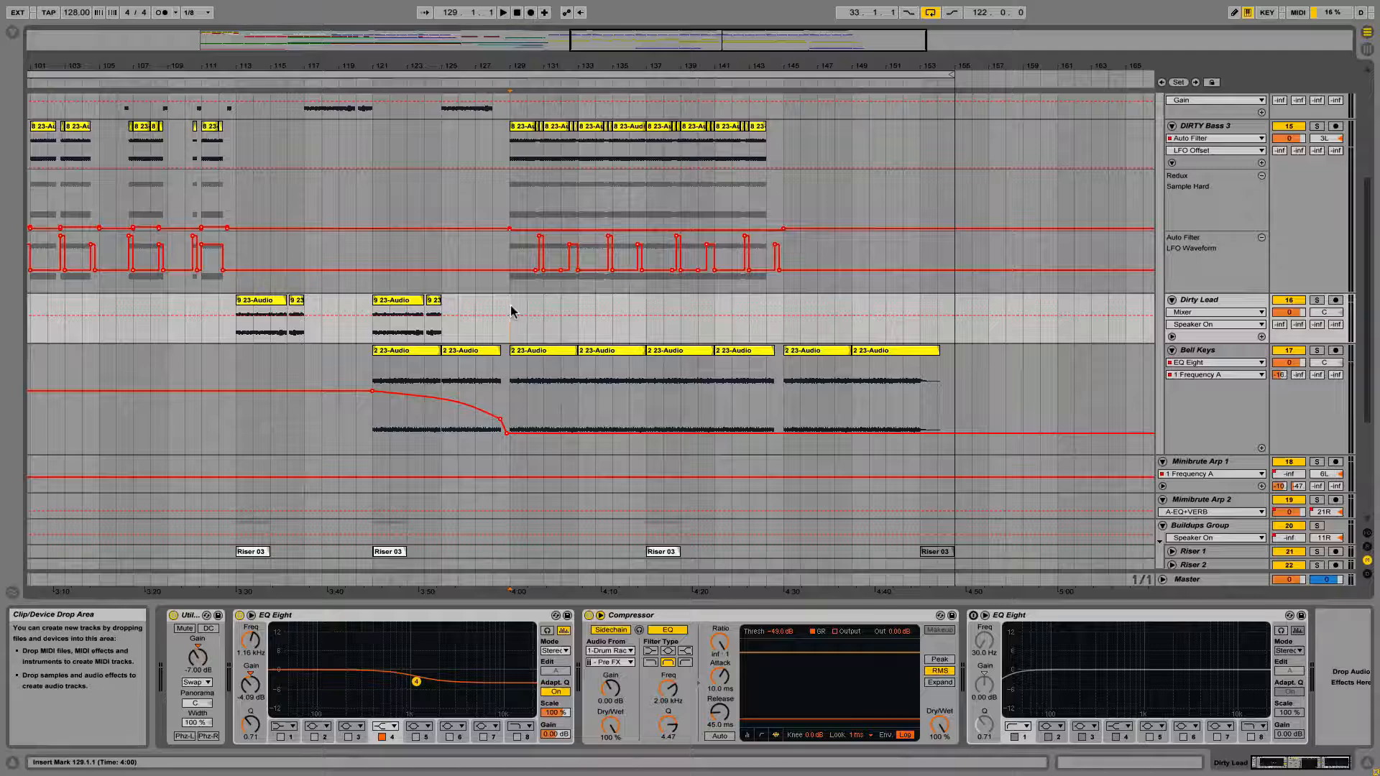
click(513, 185)
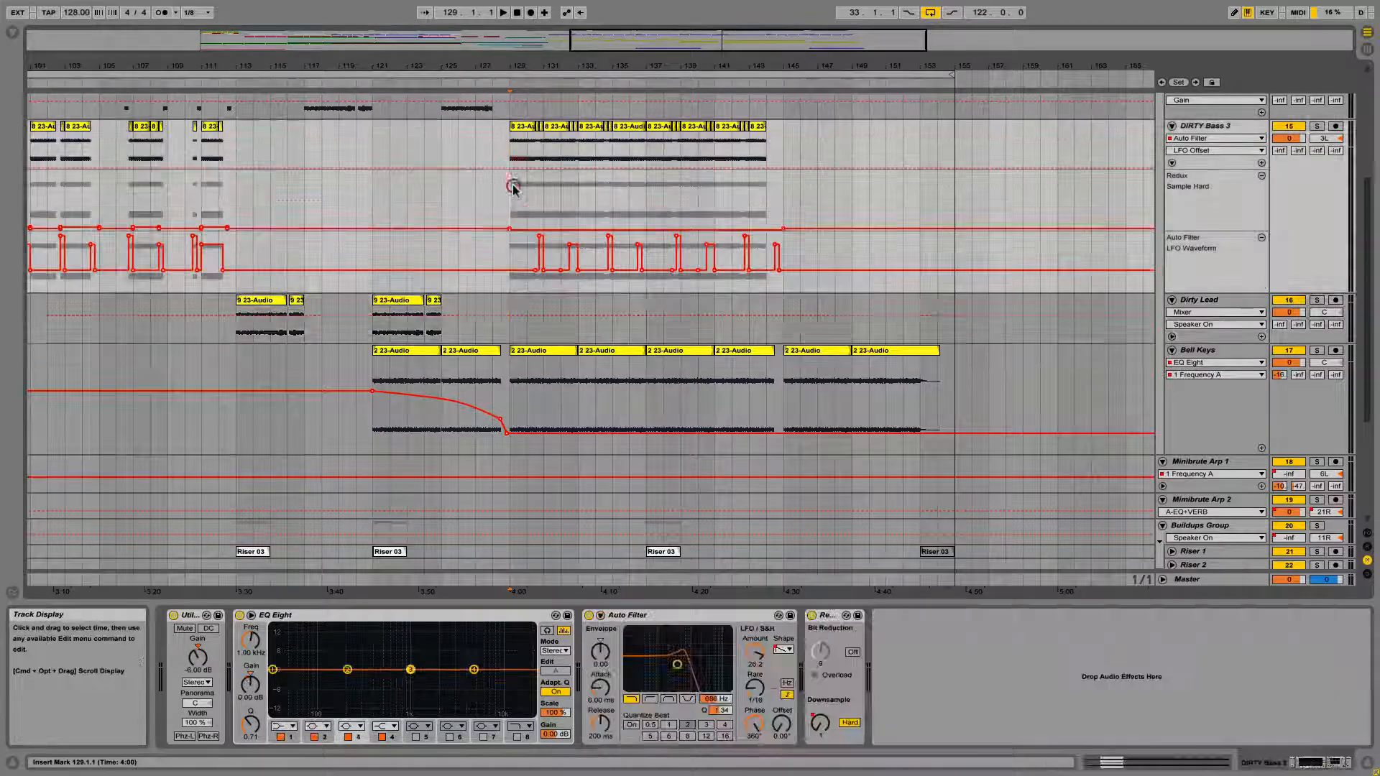
scroll(501, 193, up, 4)
click(467, 260)
key(space)
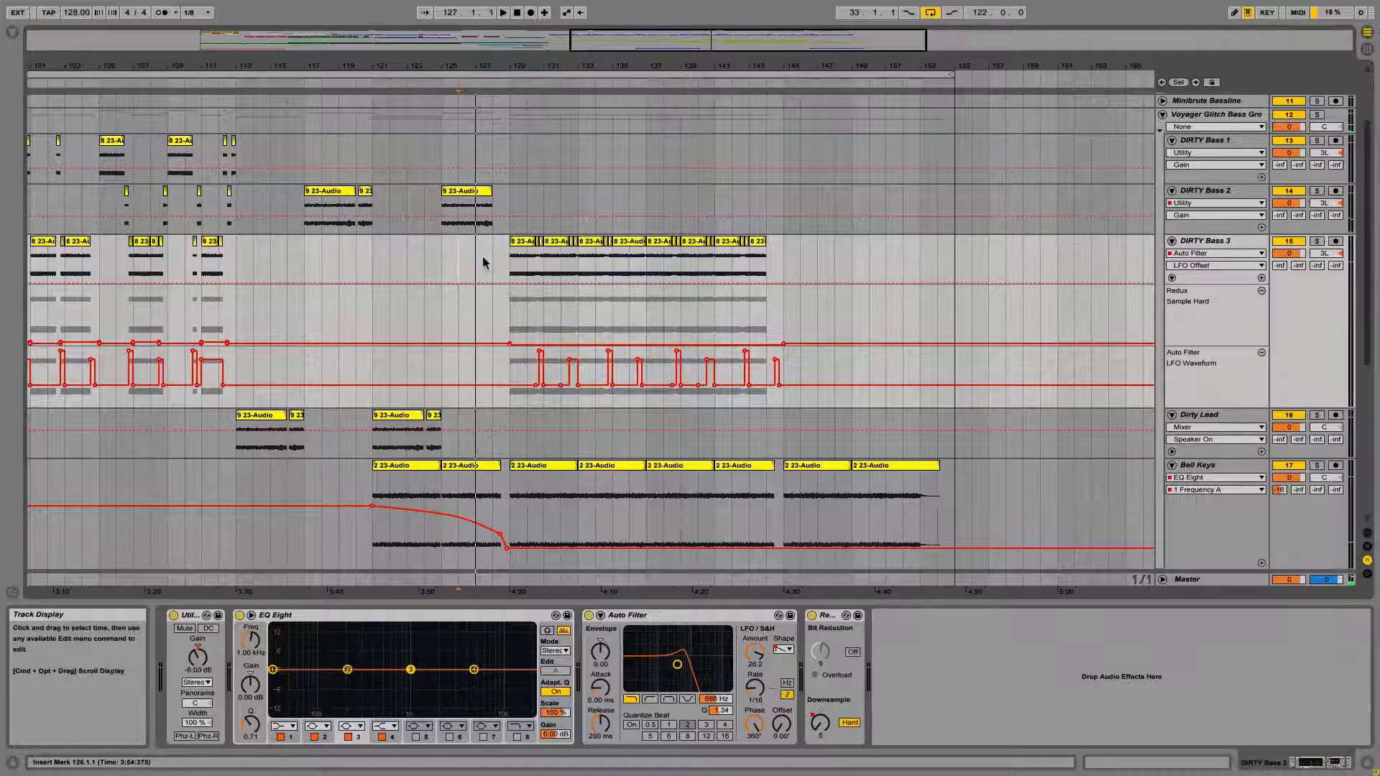
click(434, 260)
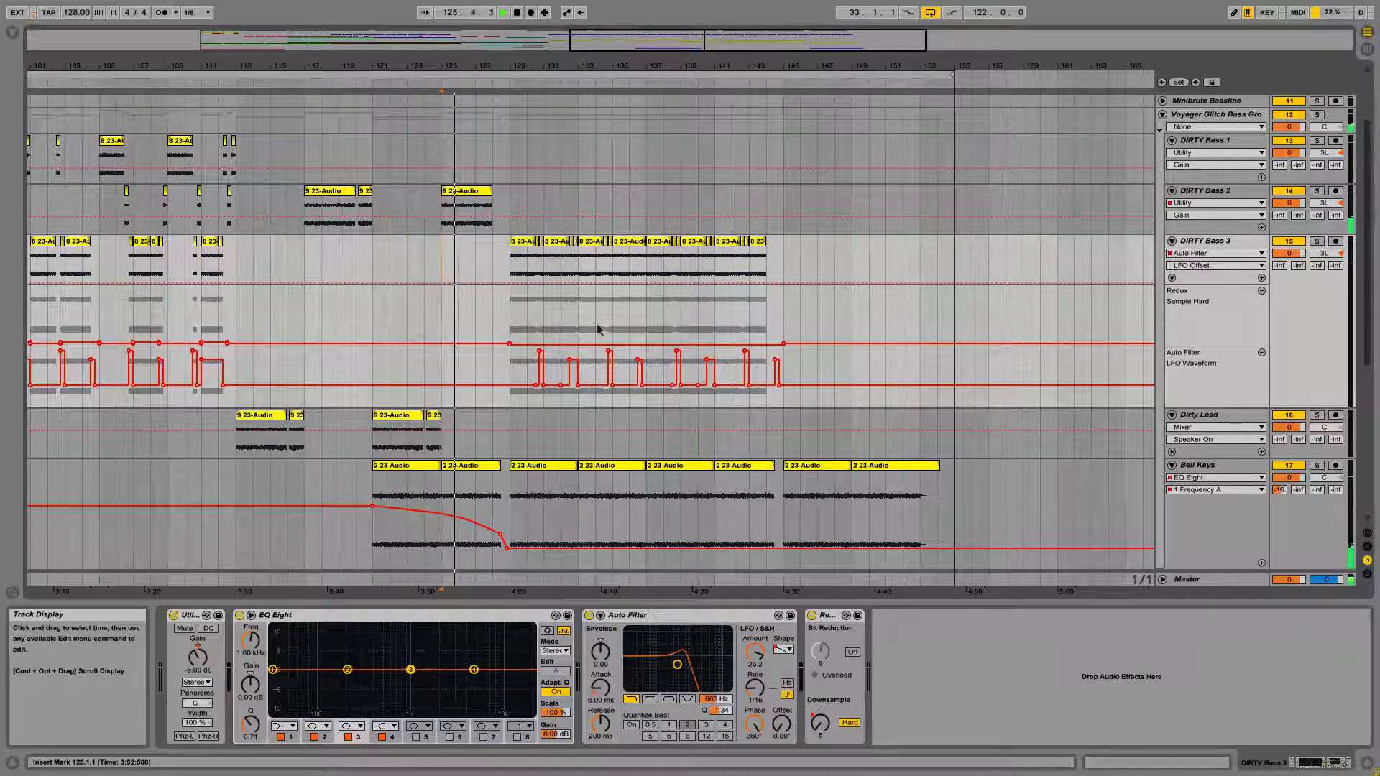
Show the Bell Keys device chain and the DIRTY Bass 3 device chain while the arrangement plays.
click(1220, 465)
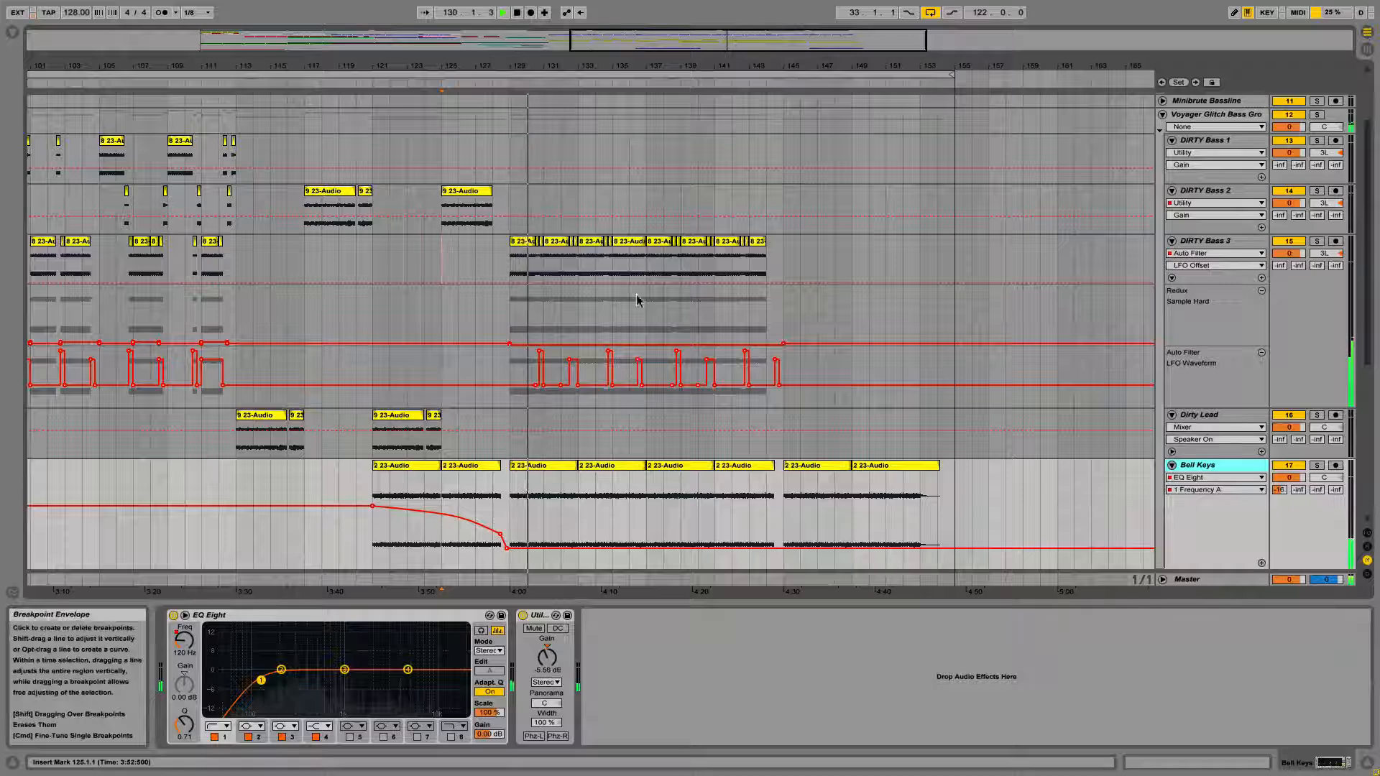
click(1217, 243)
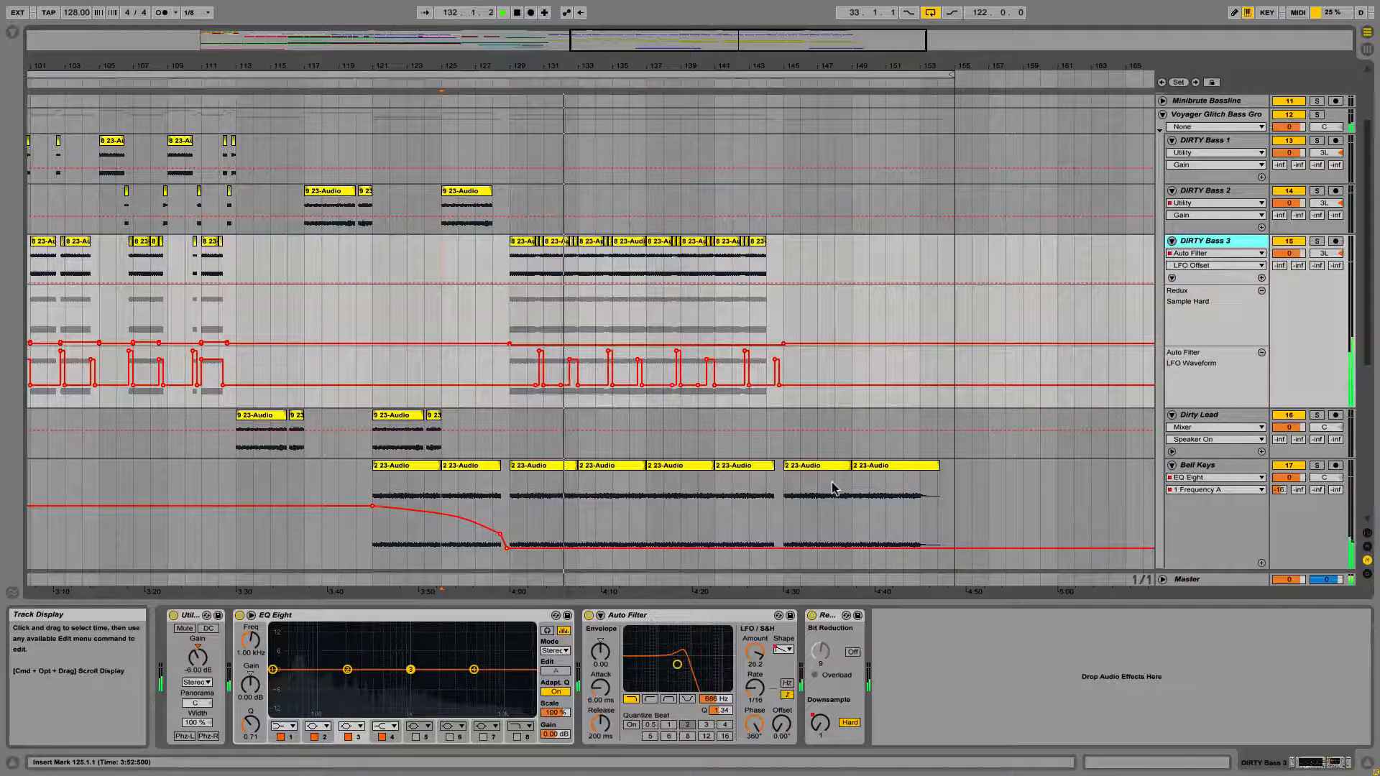
scroll(935, 389, down, 1)
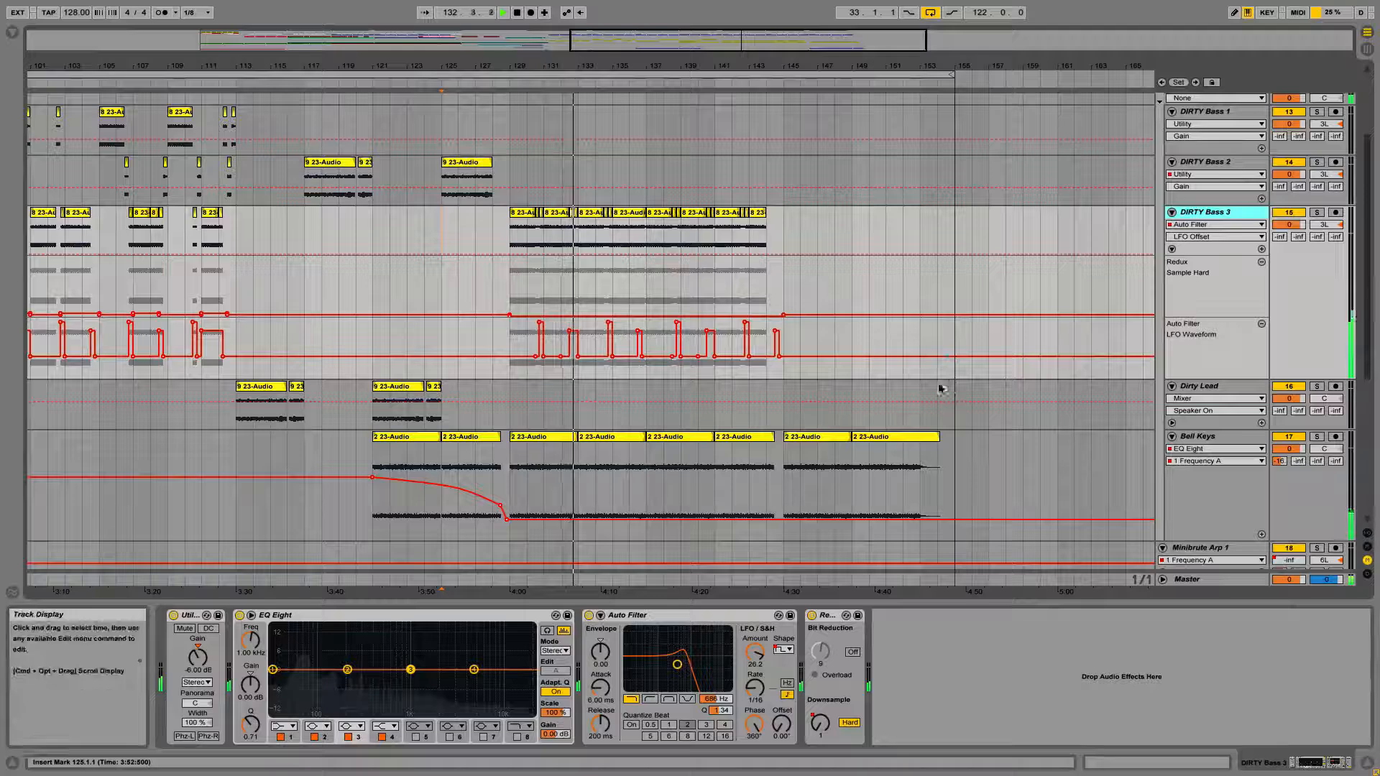
Limit the automation choosers to automated parameters only and check the chooser of DIRTY Bass 3.
click(1205, 224)
click(1209, 313)
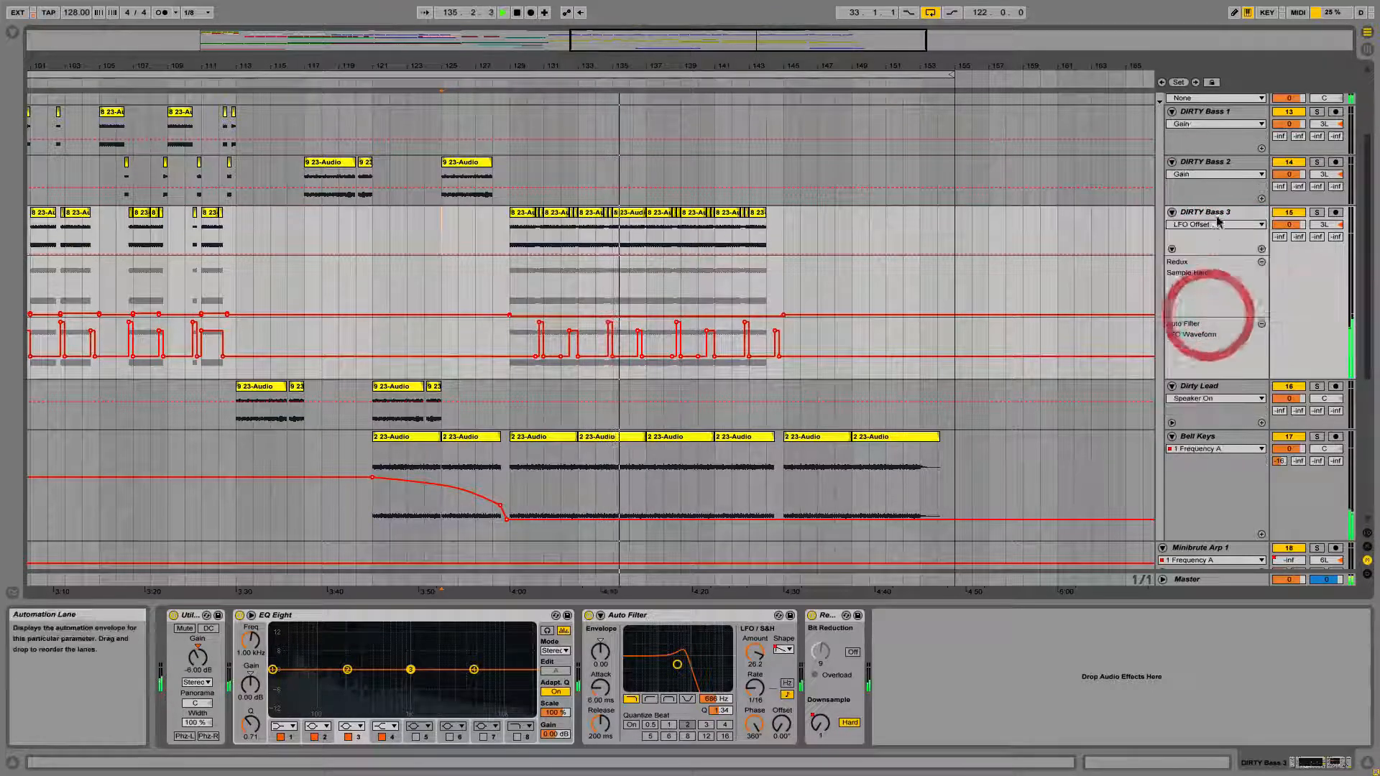
click(1216, 226)
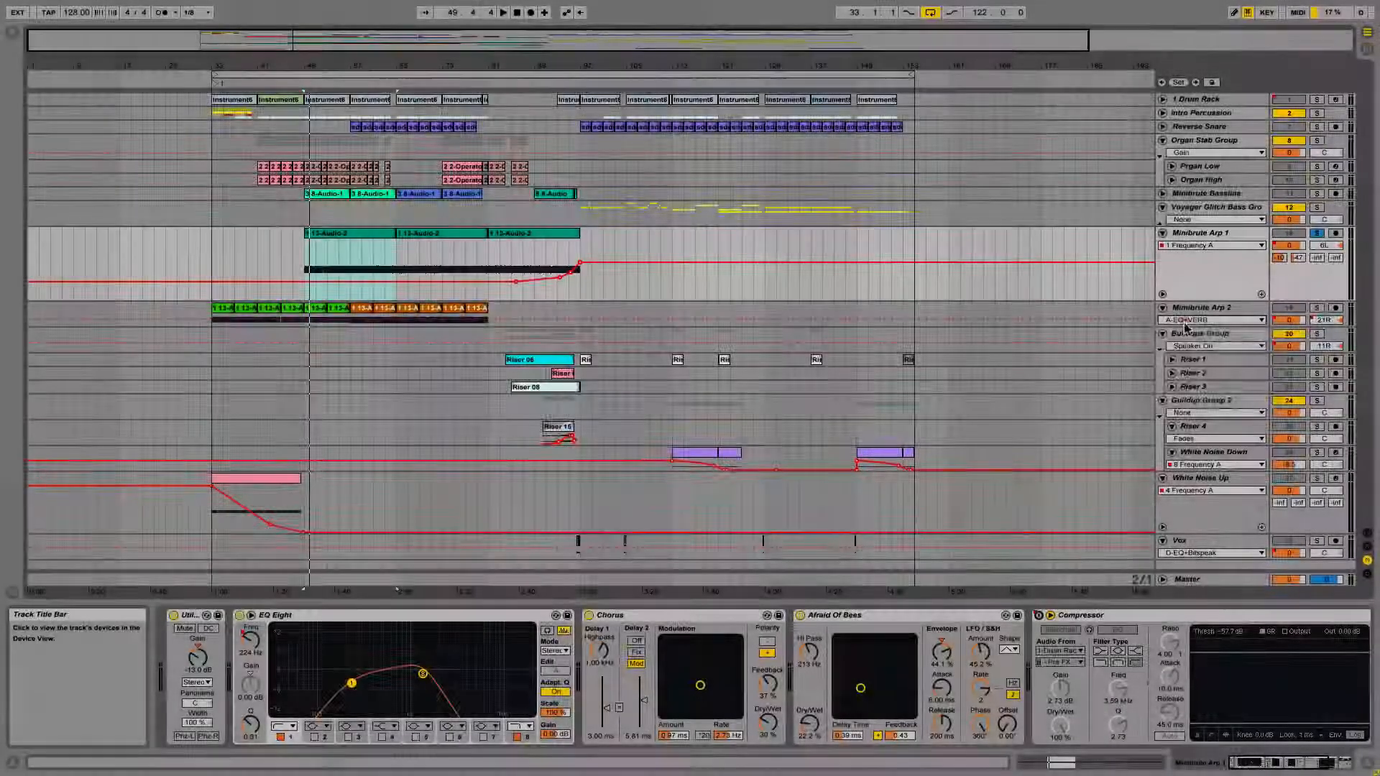
Open the list of automated parameters for Minibrute Arp 2.
click(1185, 322)
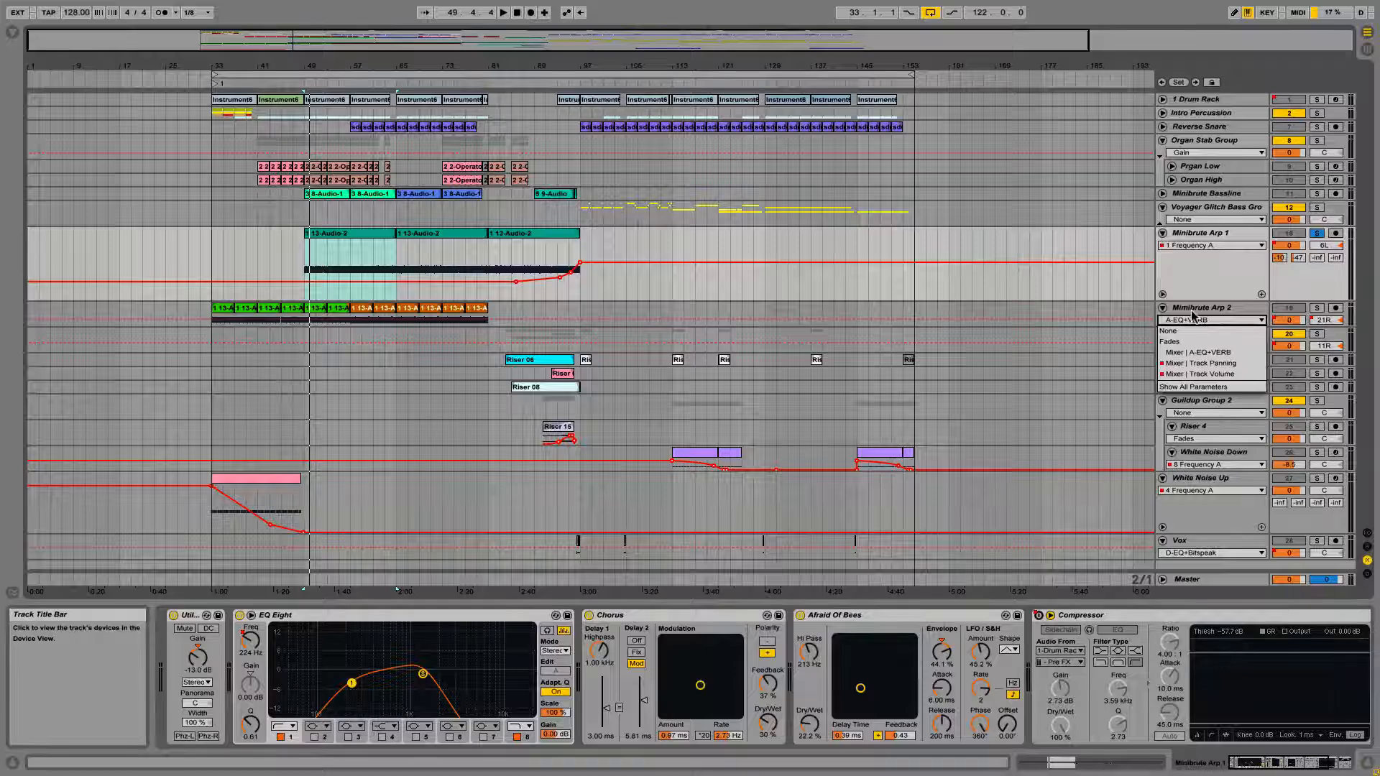